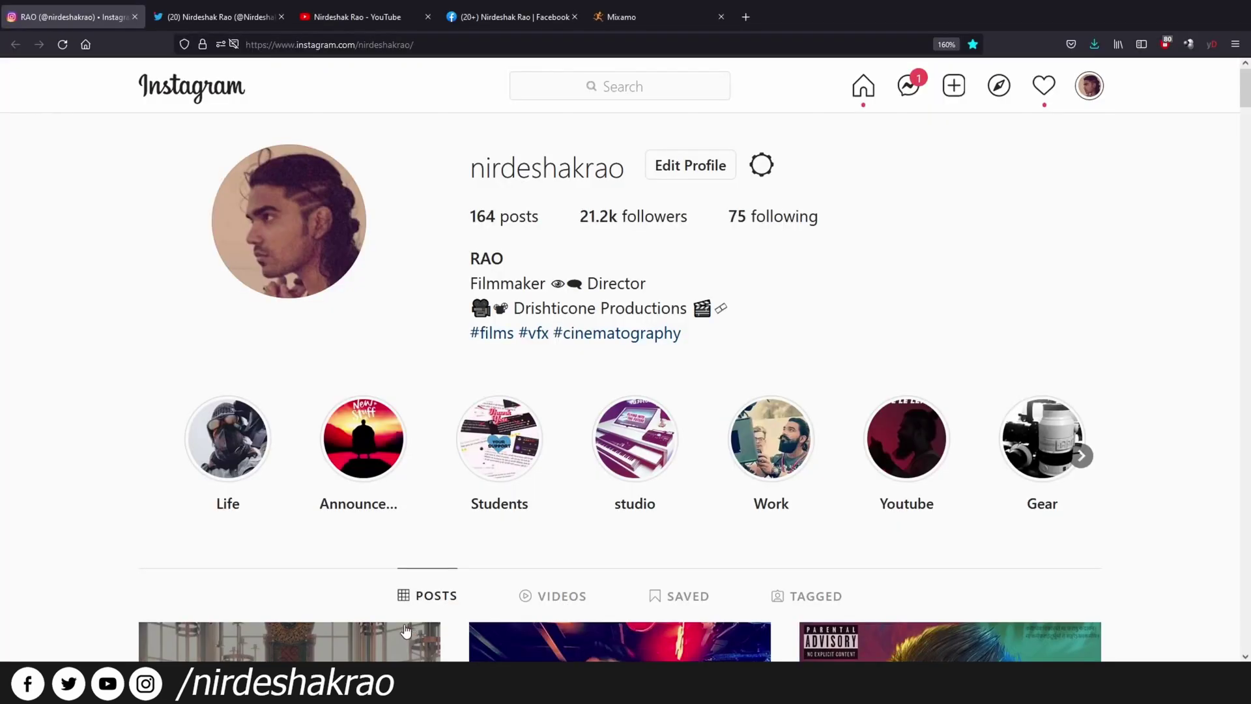
- Scroll the Instagram profile's post grid, then move on to the Twitter and YouTube tabs
left_click(421, 626)
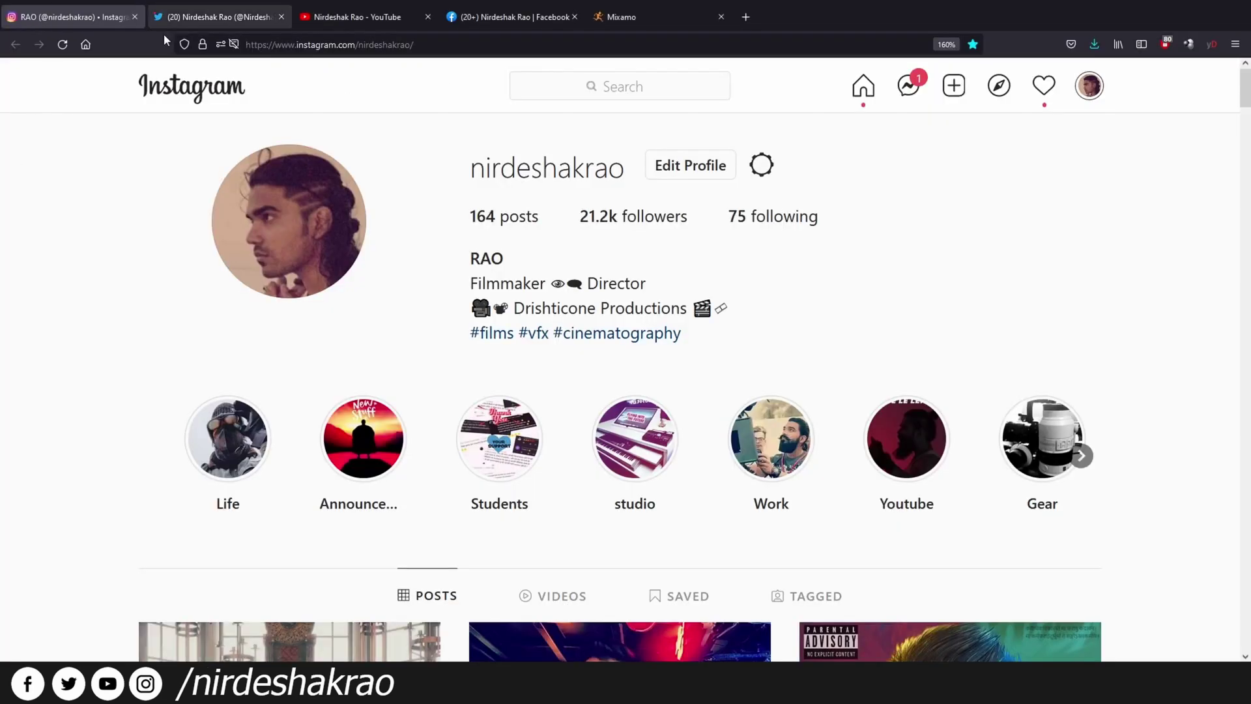
scroll(584, 232, "down", 5)
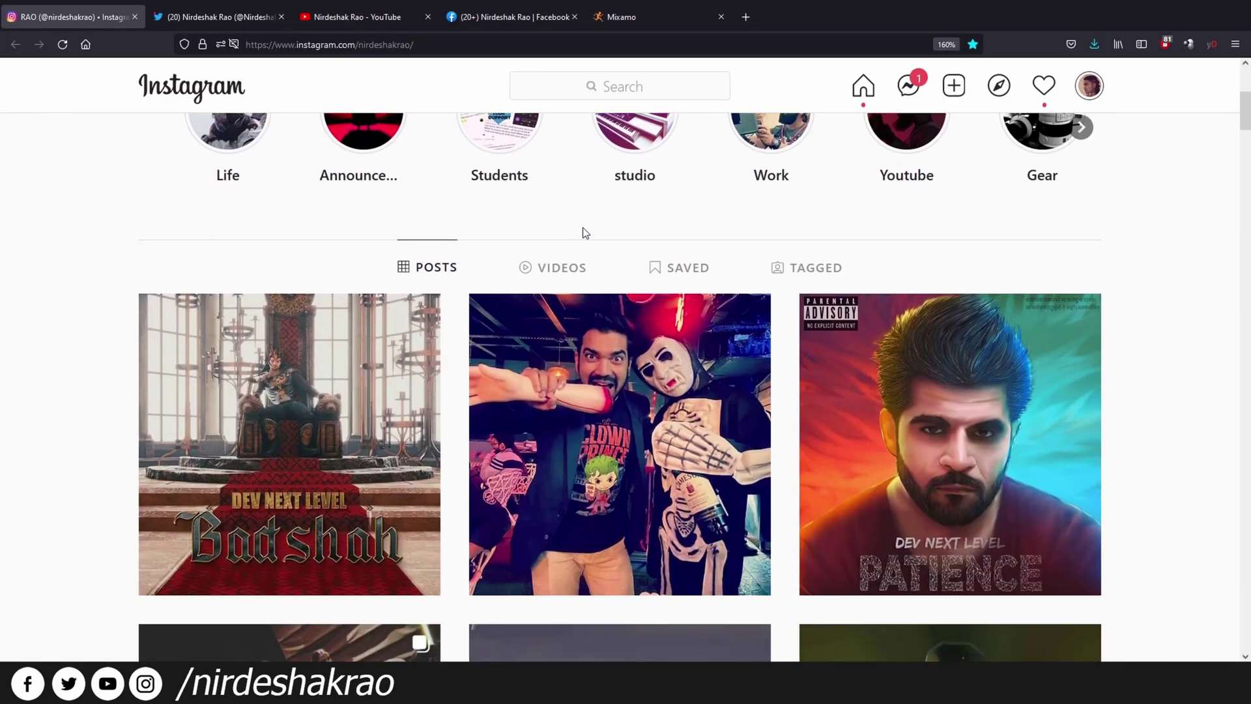
scroll(585, 233, "down", 2)
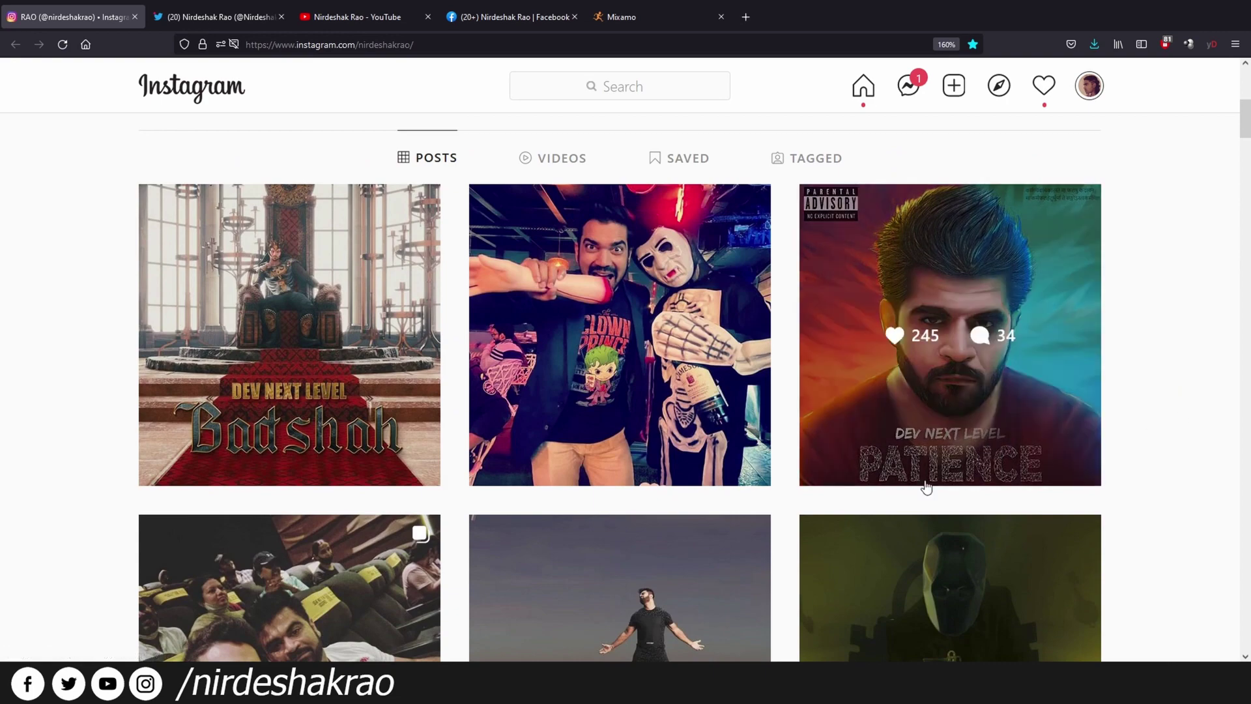
scroll(432, 419, "down", 3)
scroll(978, 454, "up", 3)
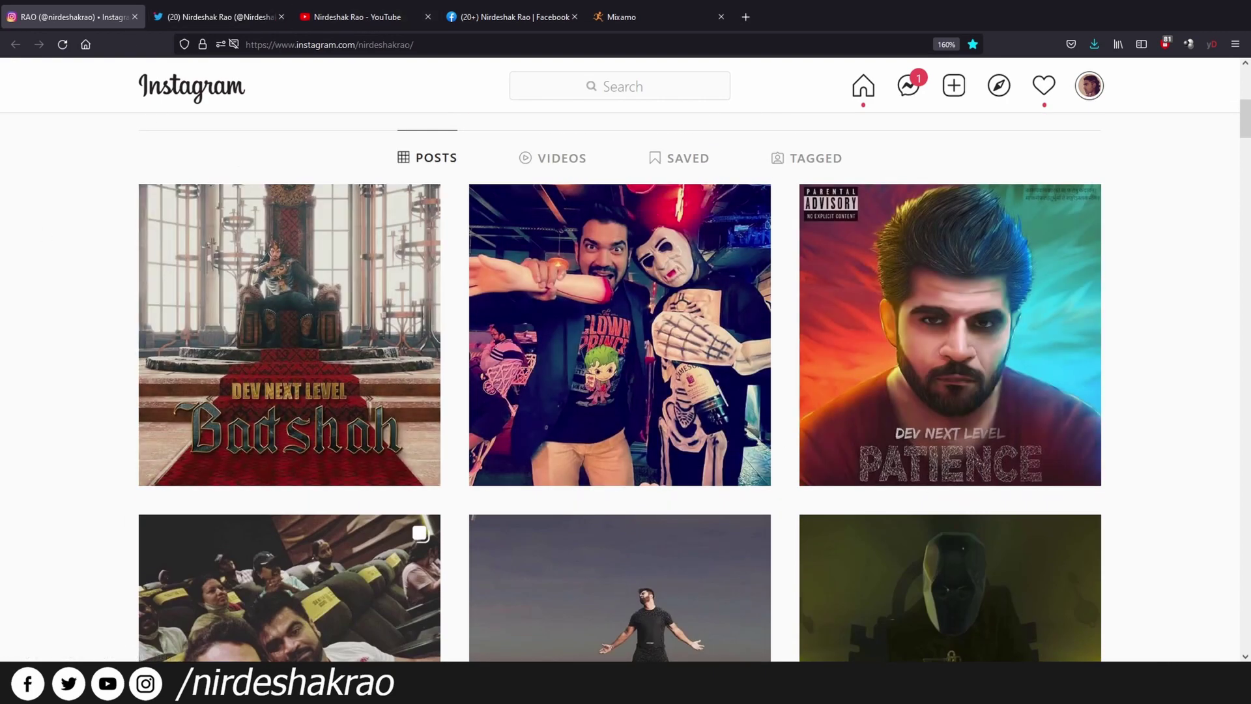
left_click(239, 17)
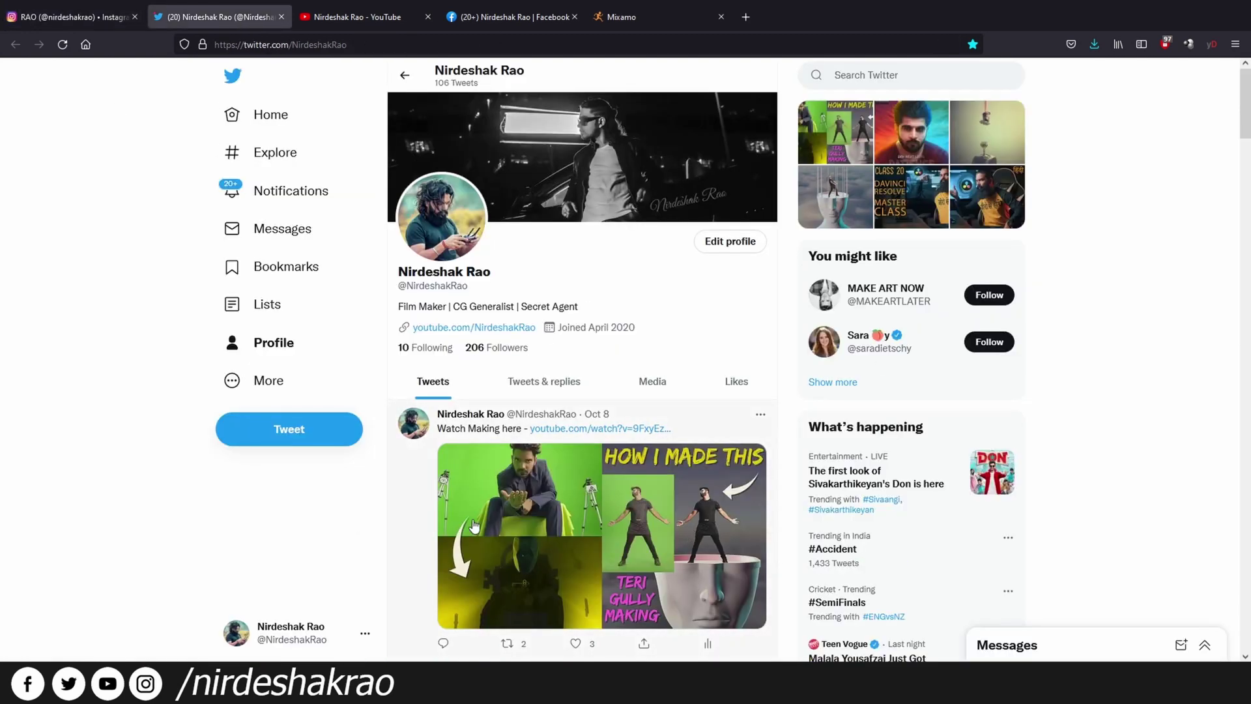
left_click(341, 26)
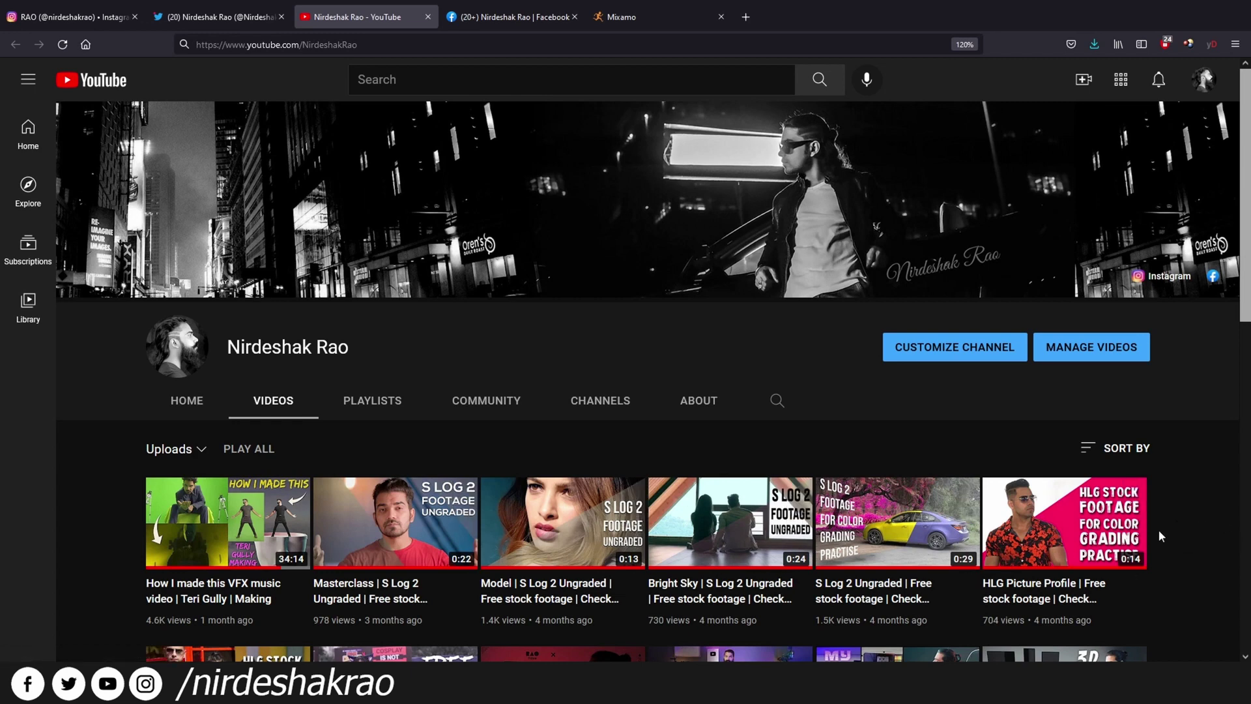
- Switch from the YouTube videos to the Facebook page
left_click(514, 17)
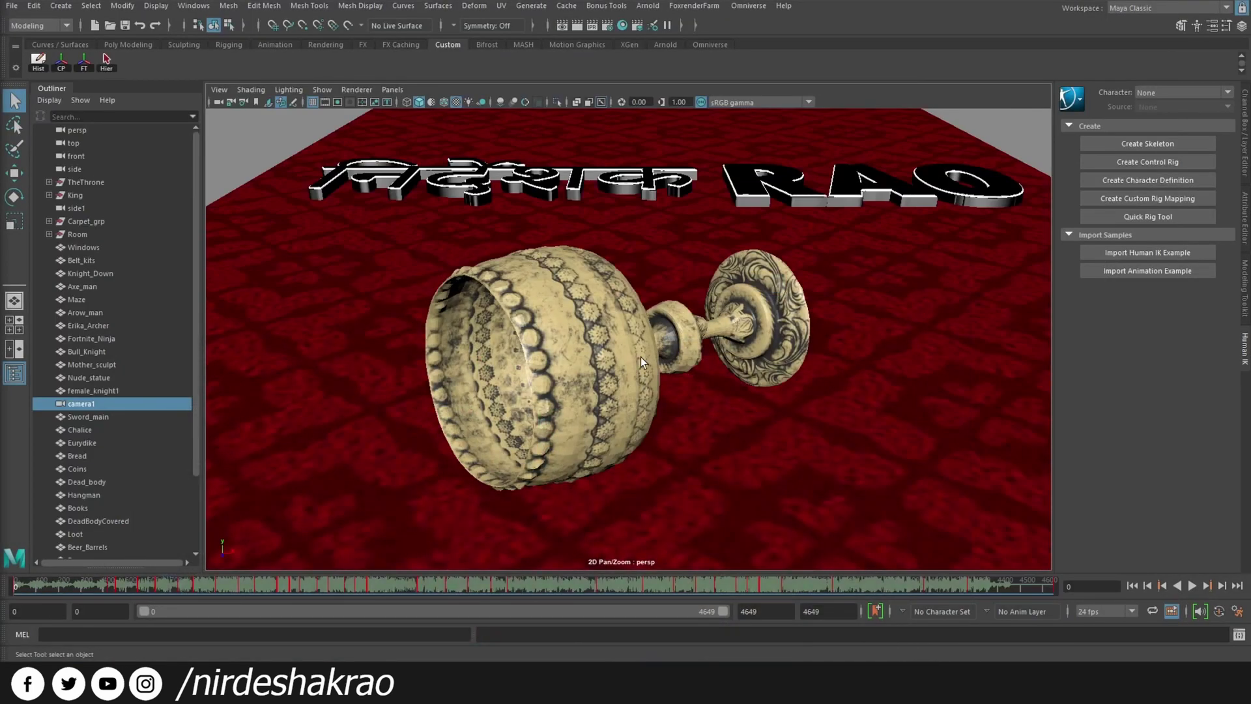
- Tumble to reveal the back wall behind the chalice, then pull back over the carpet
left_click_drag(641, 357, 782, 427, "alt")
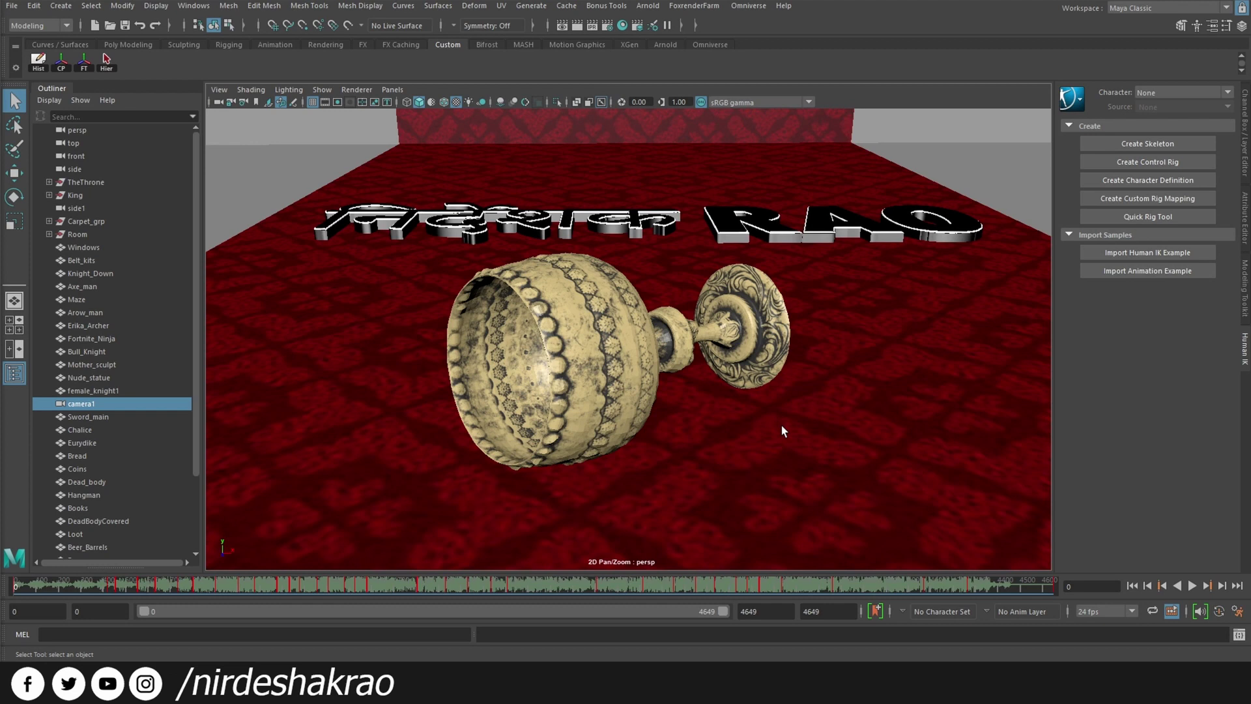
right_click_drag(780, 423, 709, 392, "alt")
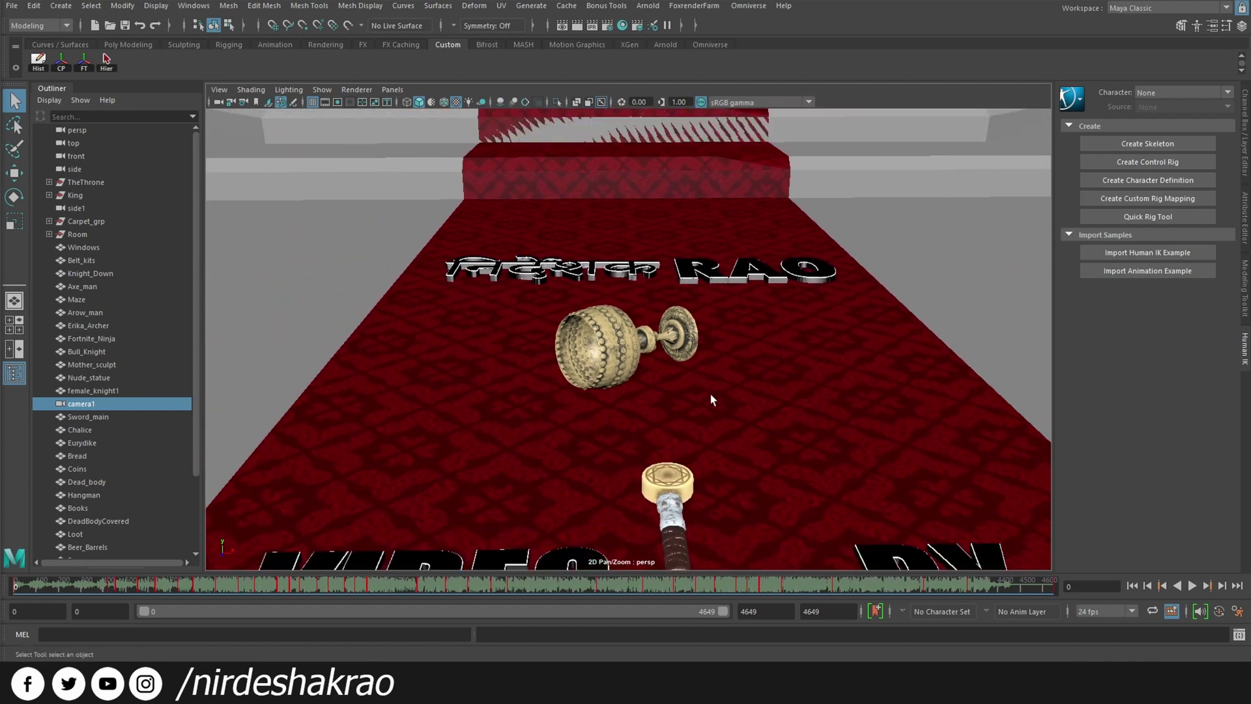
- Orbit in close on the chalice and select the Chalice and Carpet_grp
left_click_drag(710, 392, 624, 480, "alt")
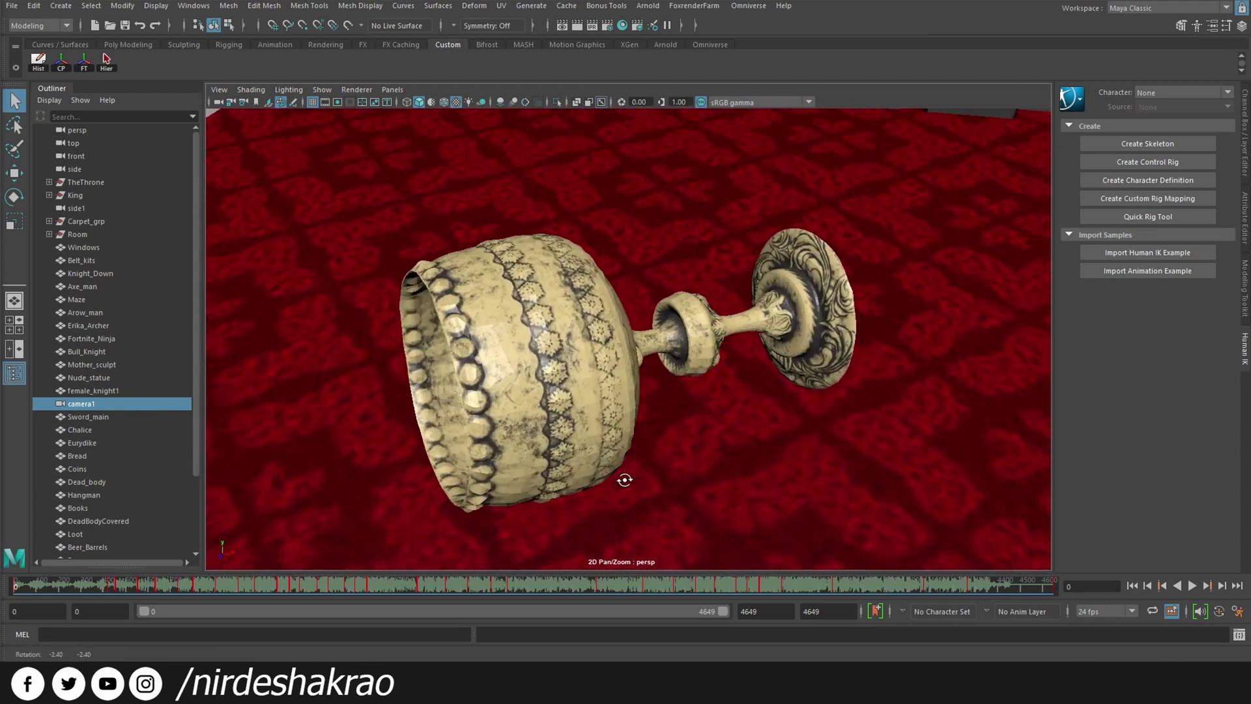
mouse_move(625, 480)
left_mouse_down("alt")
mouse_move(588, 344)
mouse_move(623, 381)
left_mouse_up("alt")
left_click(588, 344)
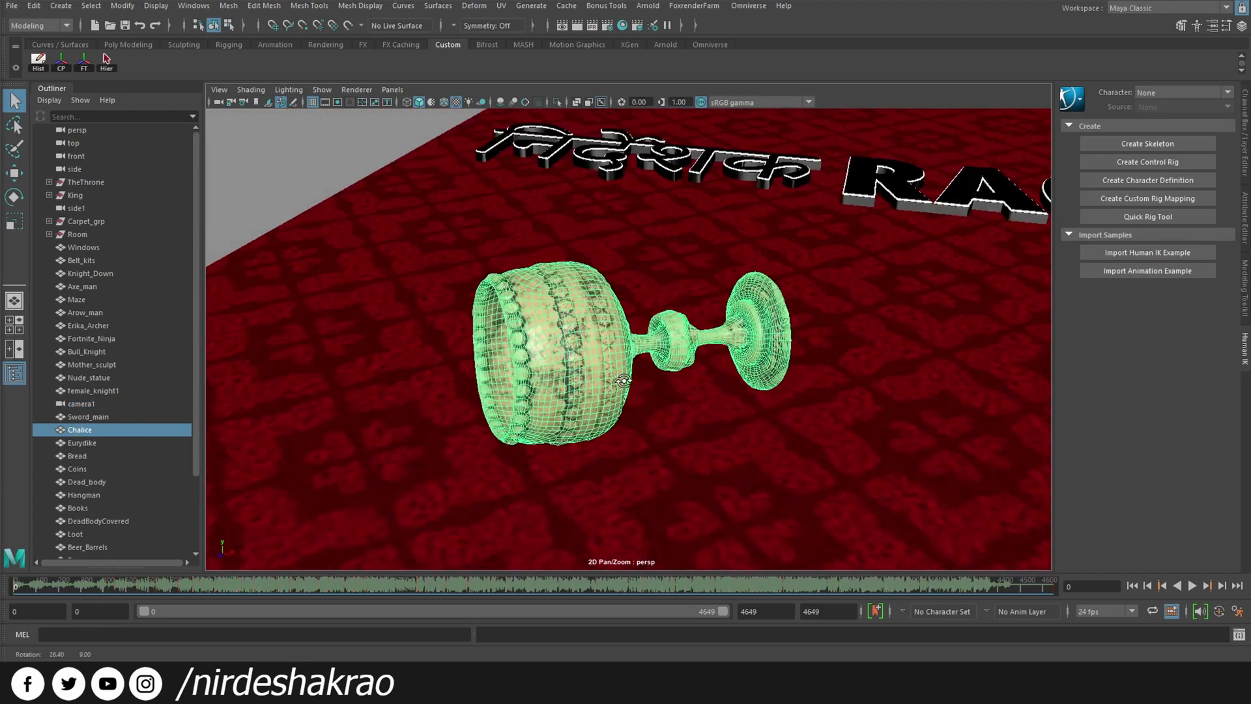
left_click(753, 433)
- Move in over the carpet and orbit around the chalice toward the RAO text
left_click_drag(753, 432, 709, 447, "alt")
right_click_drag(708, 448, 573, 361, "alt")
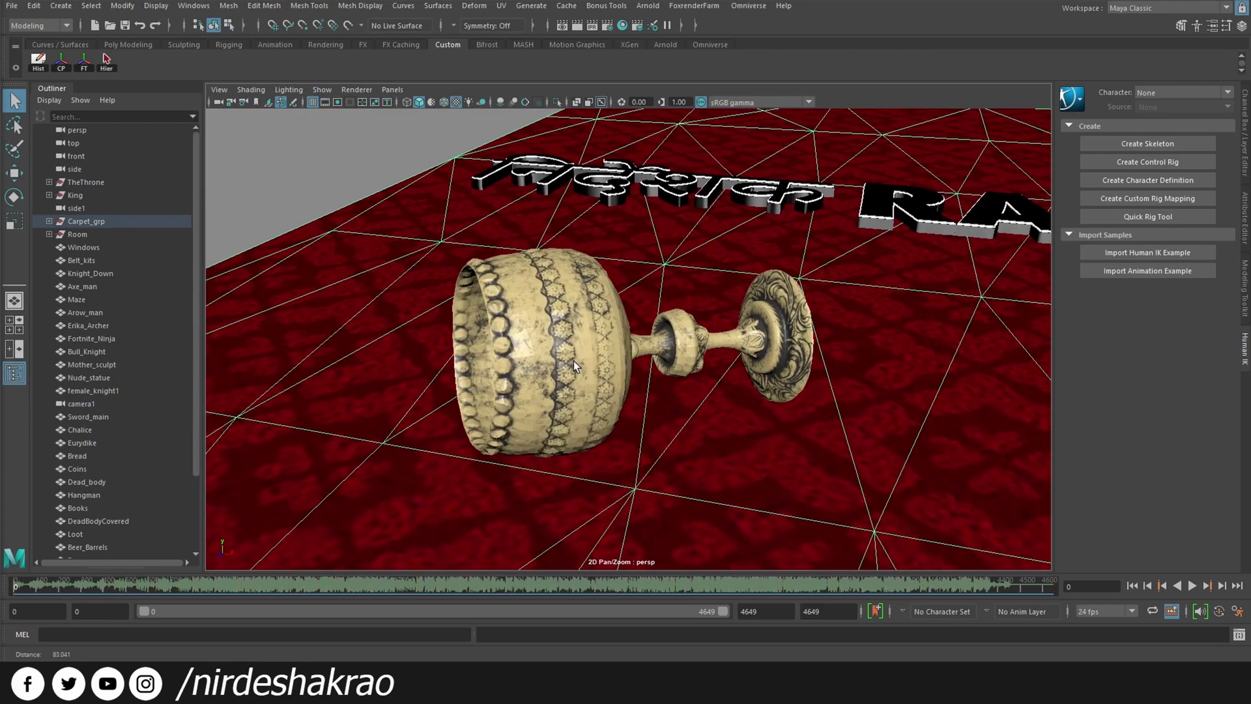
scroll(492, 292, "down", 3)
scroll(521, 325, "down", 3)
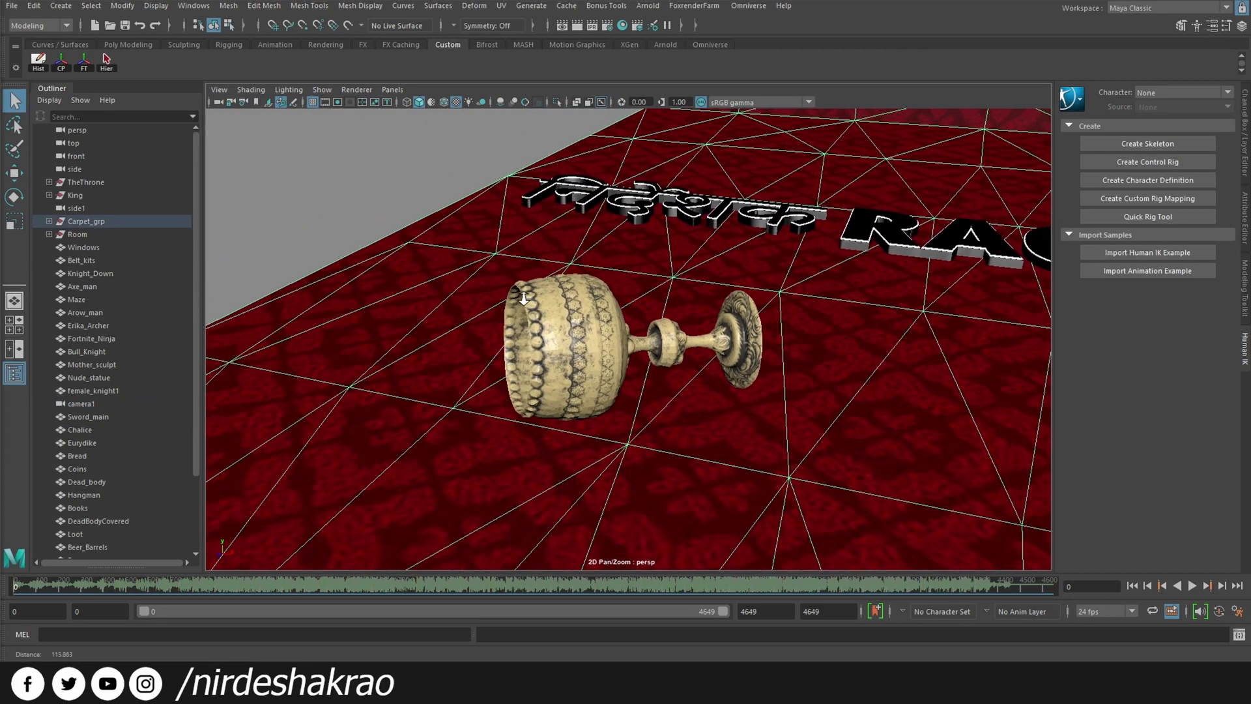
scroll(548, 353, "up", 3)
mouse_move(585, 365)
left_mouse_down("alt")
mouse_move(691, 370)
mouse_move(728, 449)
left_mouse_up("alt")
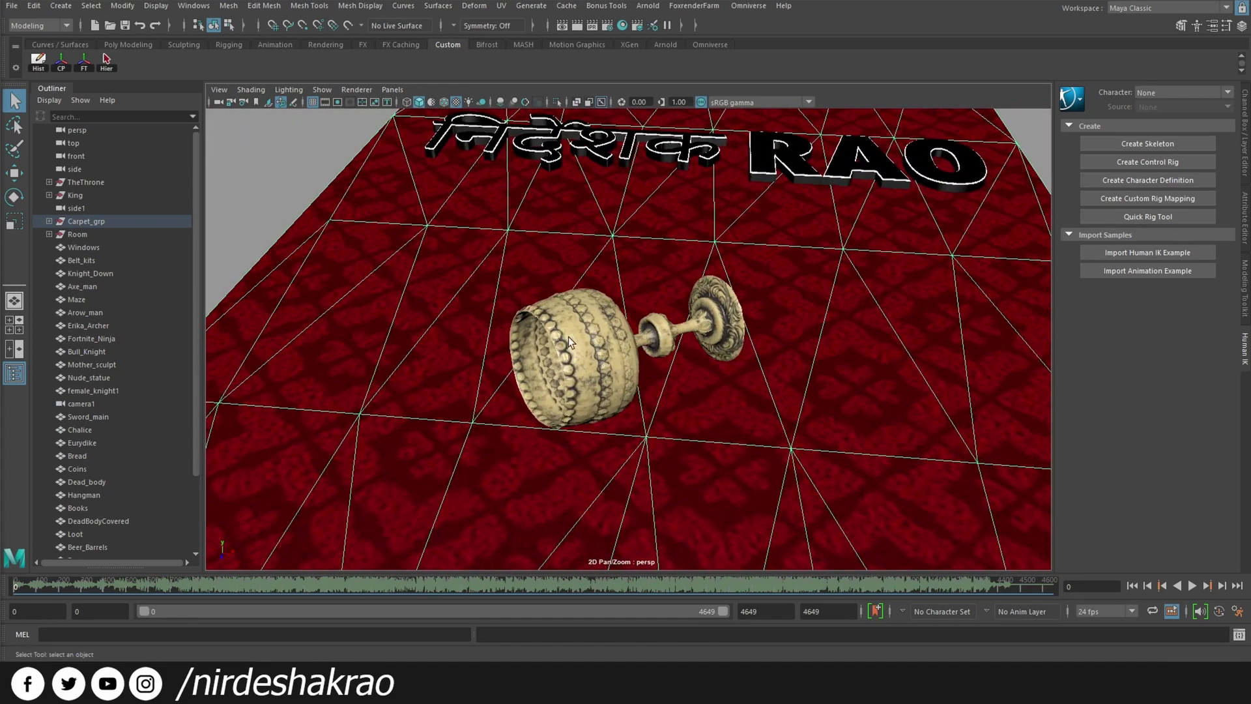
- Tilt the view down the carpet toward the throne steps and DEV NEXT LEVEL title
scroll(728, 449, "down", 5)
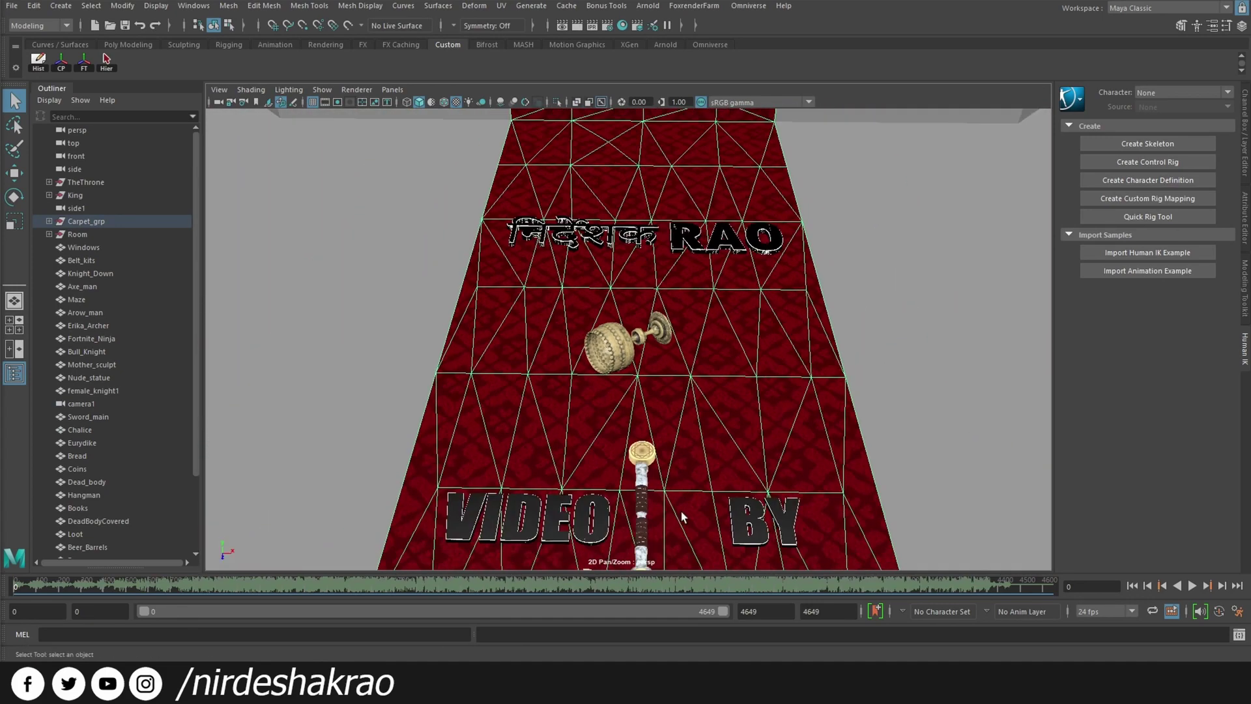
scroll(684, 516, "down", 3)
scroll(656, 424, "up", 5)
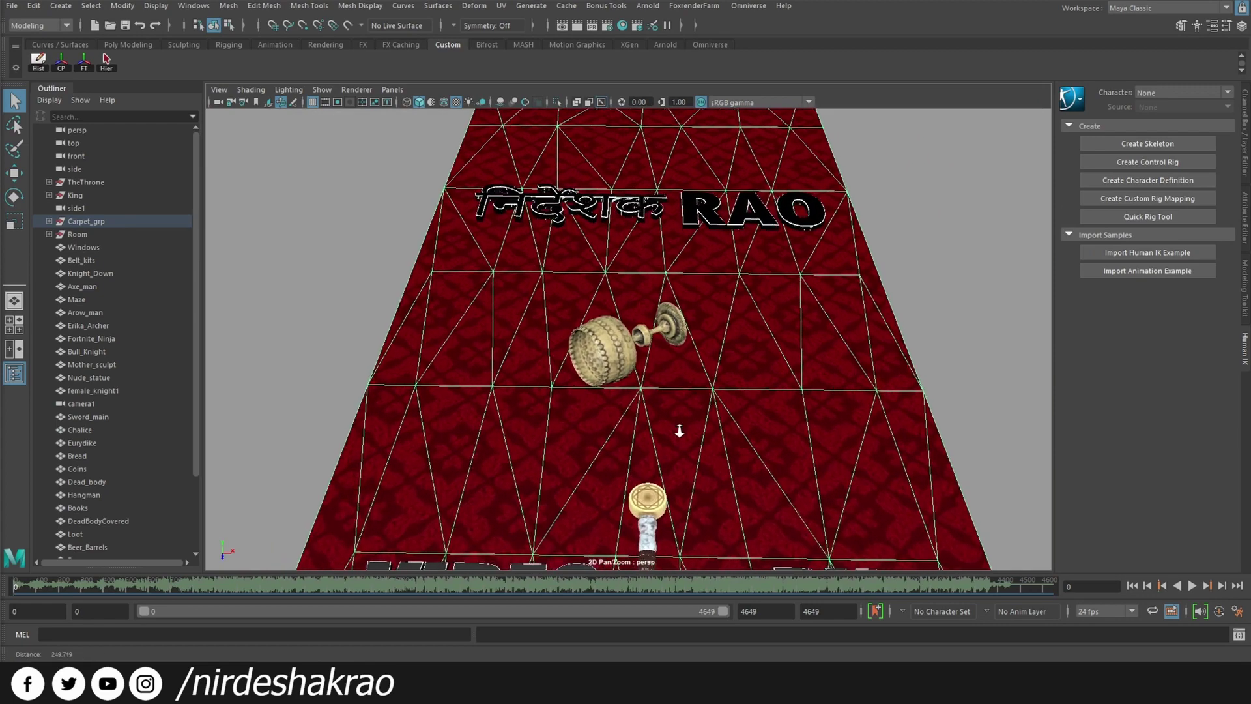
mouse_move(678, 413)
left_mouse_down("alt")
mouse_move(707, 282)
mouse_move(702, 240)
left_mouse_up("alt")
scroll(701, 240, "up", 1)
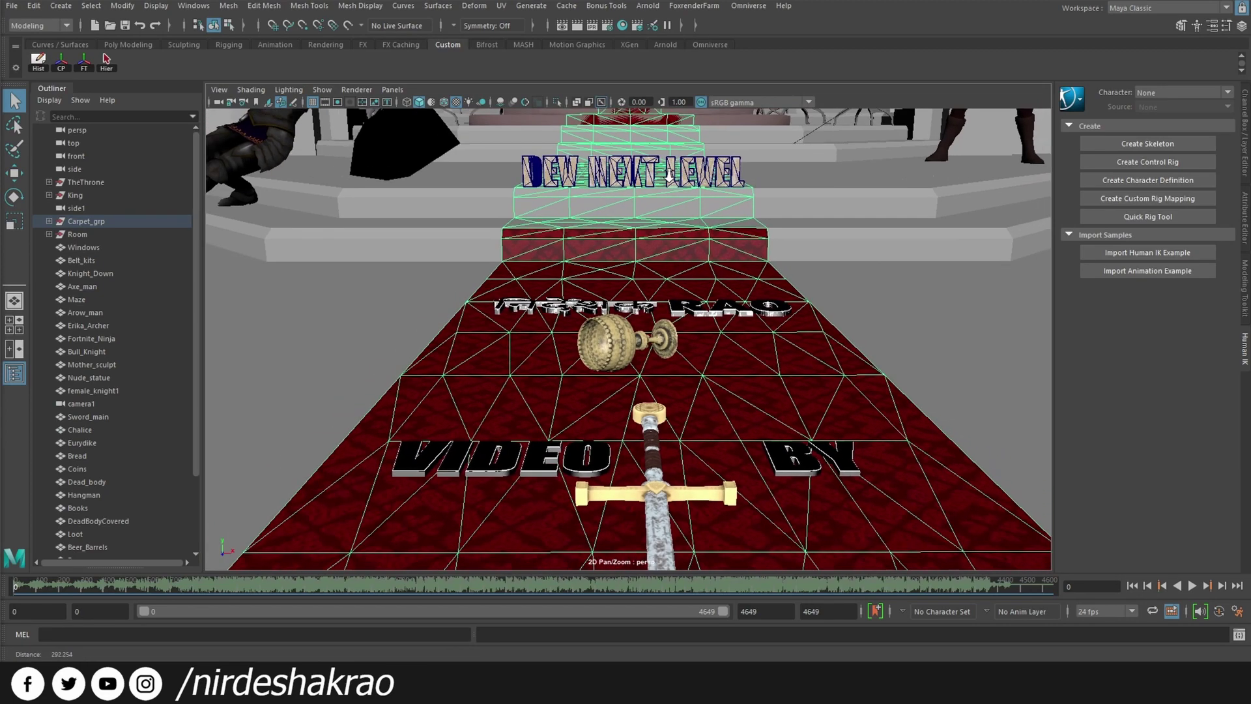
scroll(652, 196, "up", 2)
- Select the King, frame him with F, and orbit around his full figure
left_click(617, 134)
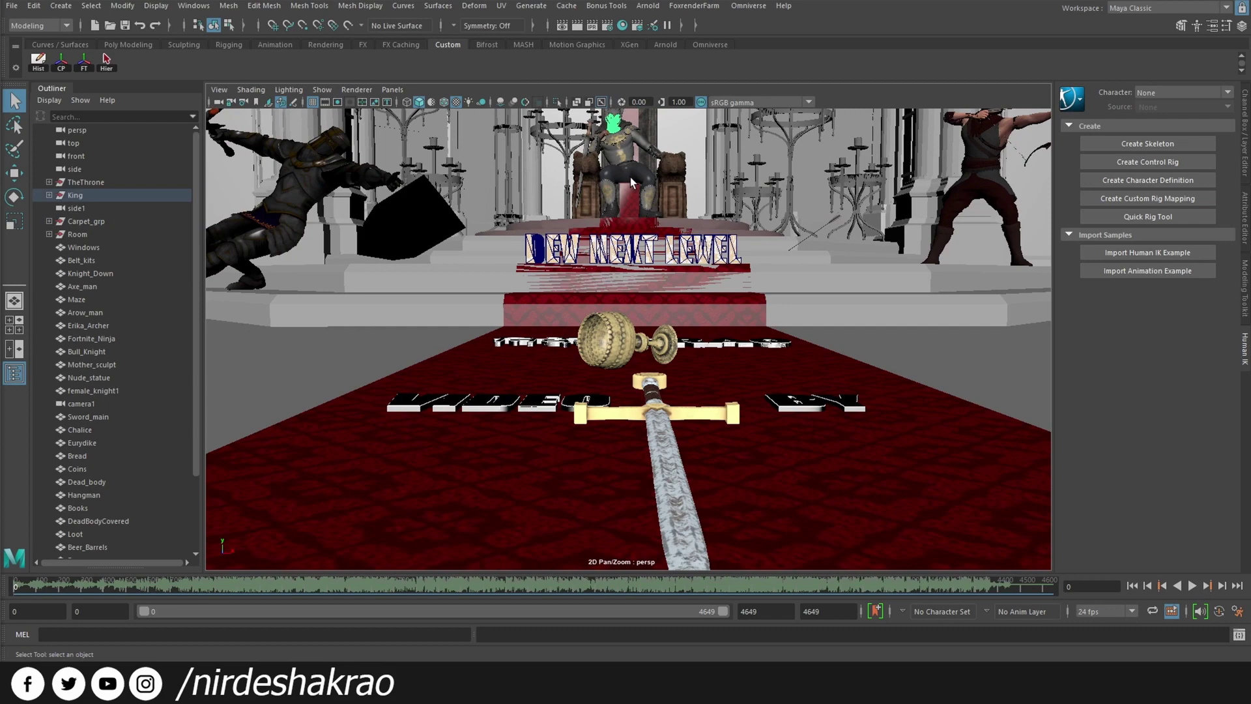
key("f")
right_click_drag(633, 181, 629, 250, "alt")
scroll(658, 417, "down", 5)
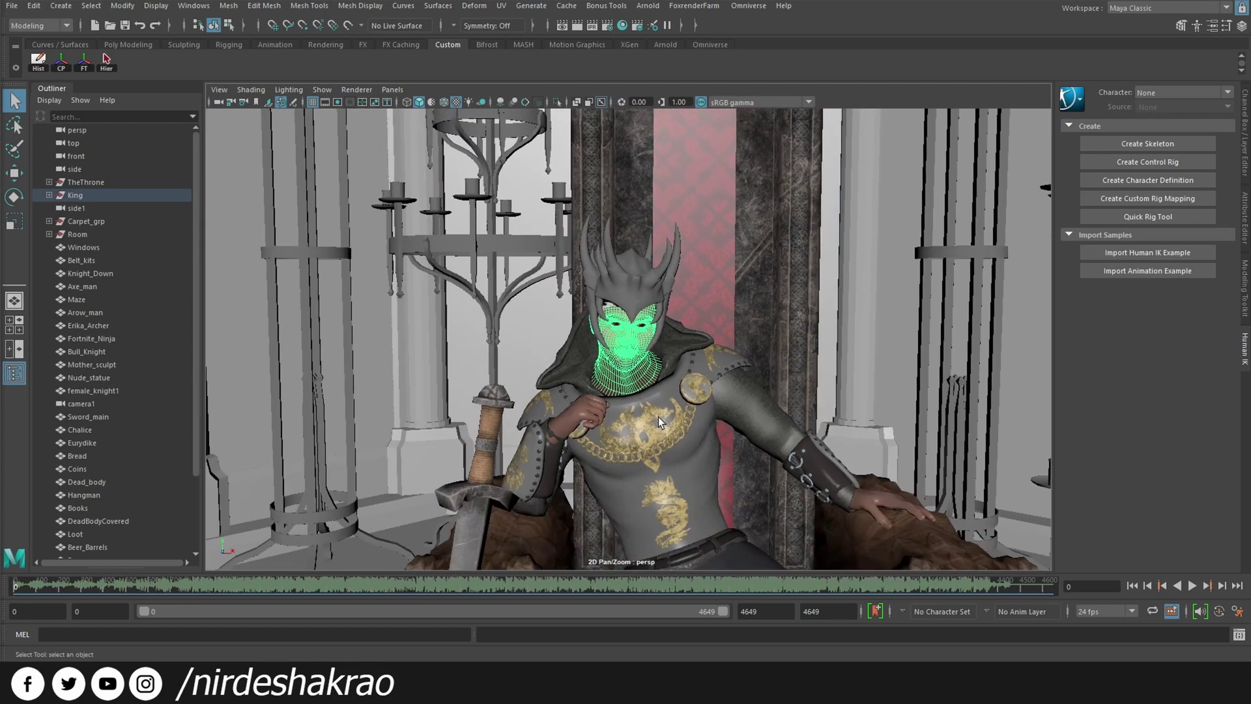
mouse_move(713, 474)
left_mouse_down("alt")
mouse_move(730, 521)
mouse_move(880, 429)
left_mouse_up("alt")
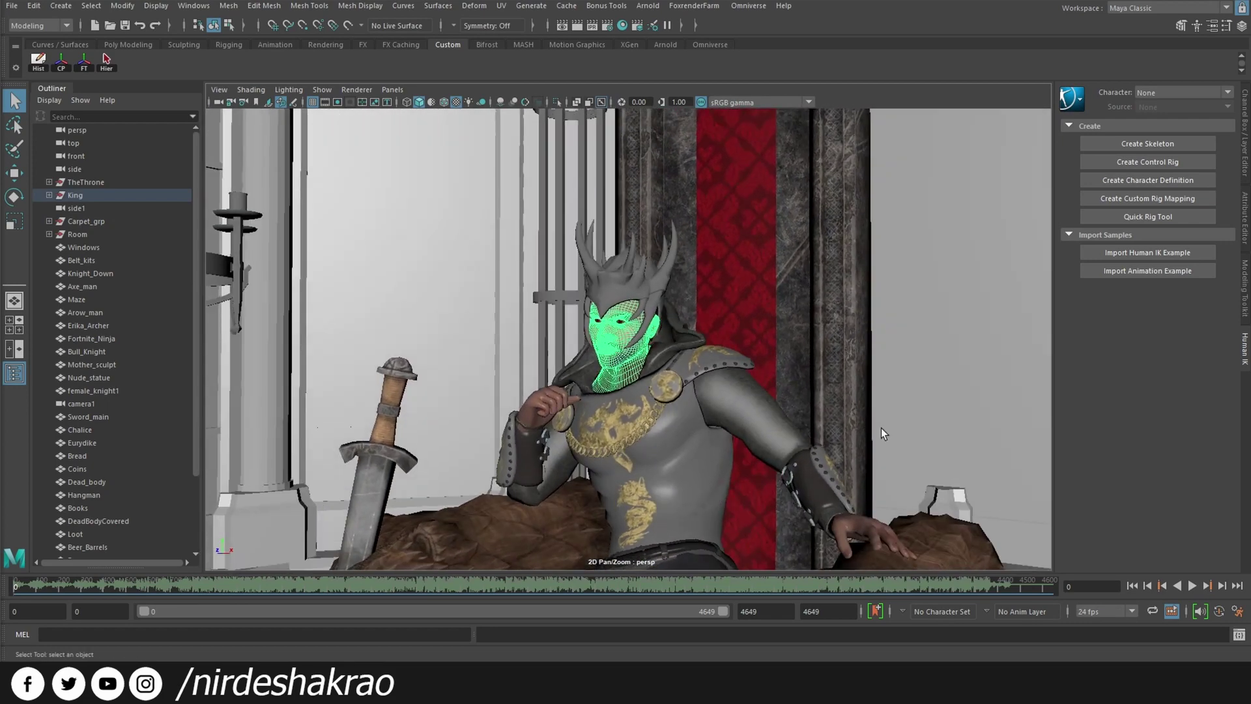
- Select the Room geometry and orbit around the King to a side angle
left_click(881, 428)
left_click_drag(826, 495, 826, 467, "alt")
mouse_move(655, 412)
left_mouse_down("alt")
mouse_move(725, 422)
mouse_move(717, 555)
left_mouse_up("alt")
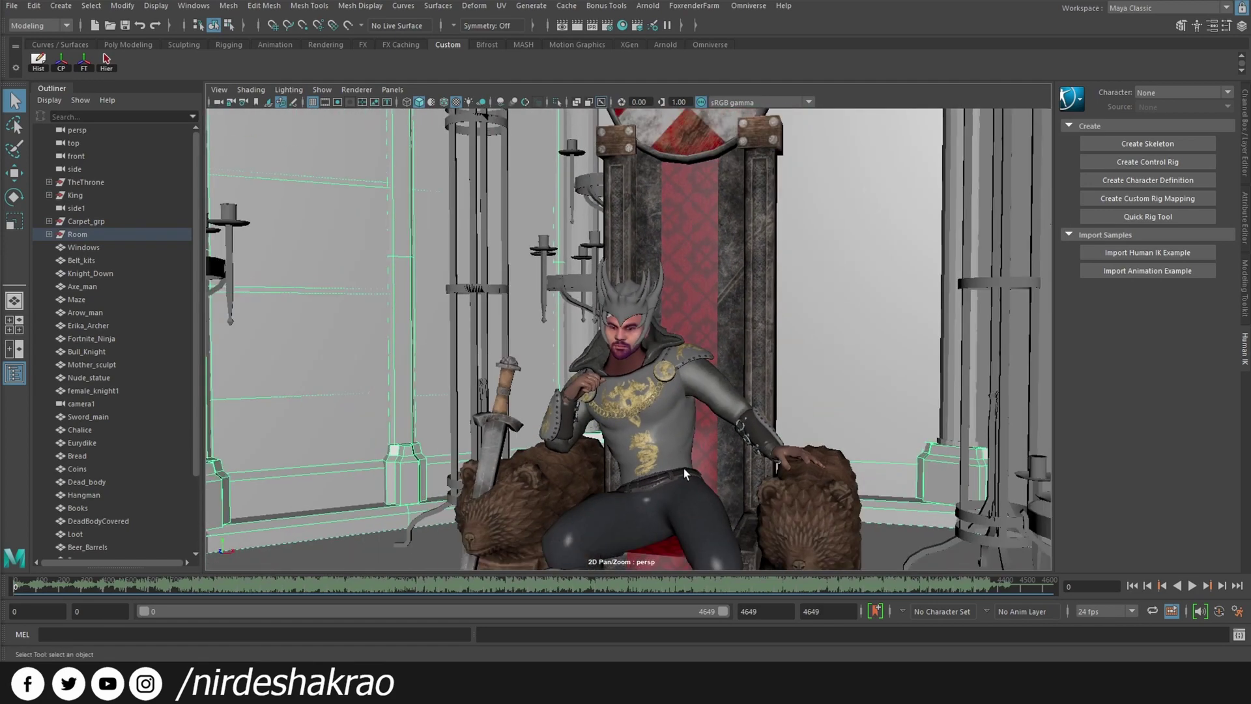
scroll(702, 505, "down", 2)
scroll(699, 501, "up", 2)
scroll(695, 500, "up", 2)
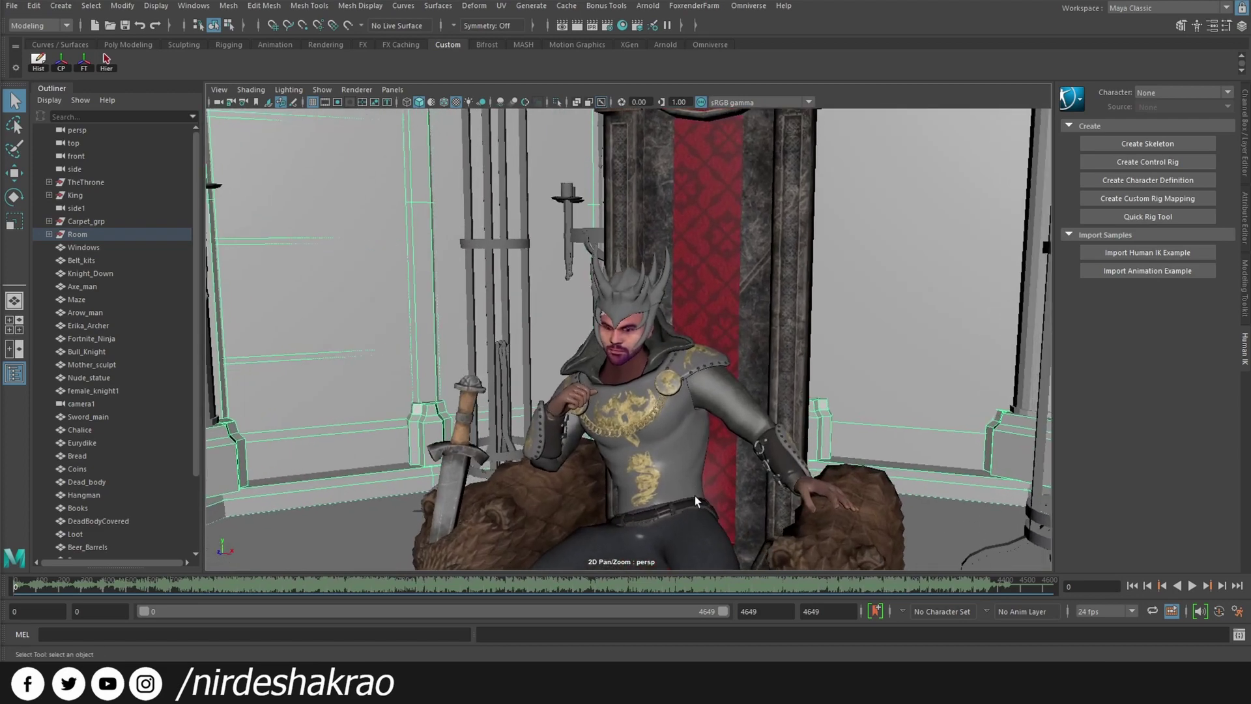
scroll(695, 495, "down", 1)
scroll(707, 489, "down", 2)
scroll(700, 456, "down", 2)
scroll(693, 427, "down", 1)
- View the King frontally on the throne, then orbit the wide hall to centre the throne
left_click_drag(694, 428, 719, 517, "alt")
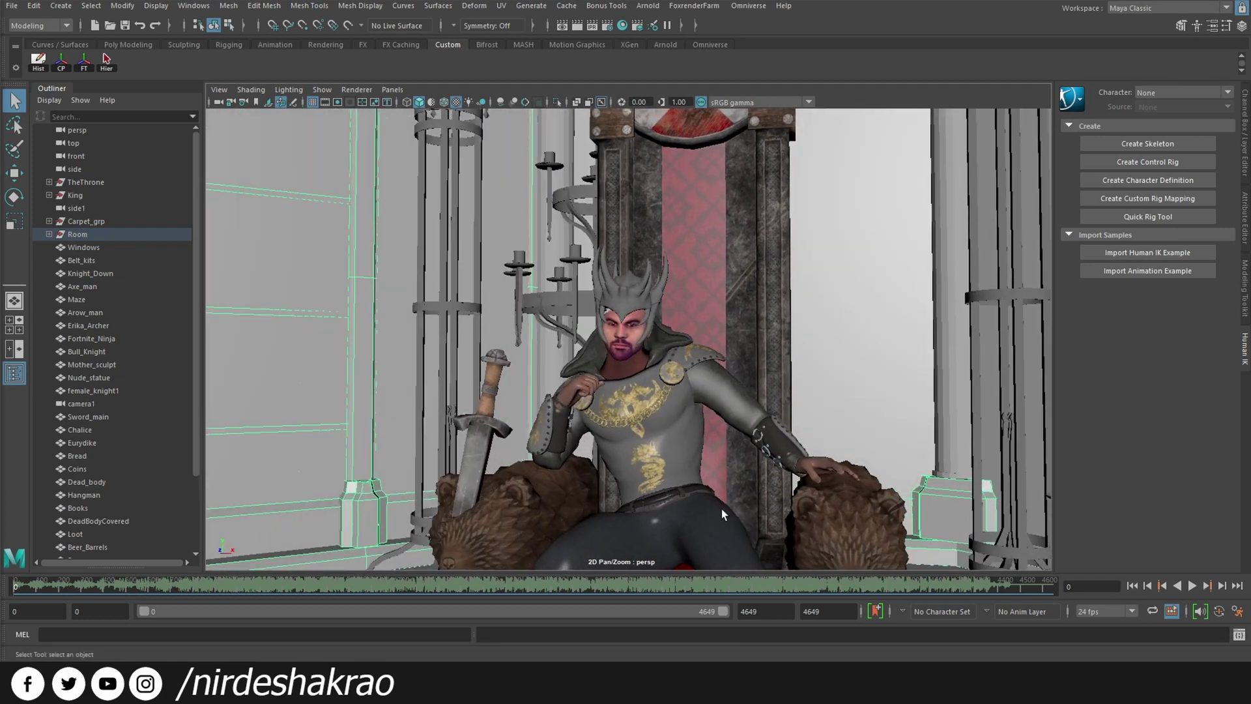
mouse_move(753, 533)
left_mouse_down("alt")
mouse_move(743, 502)
mouse_move(748, 511)
left_mouse_up("alt")
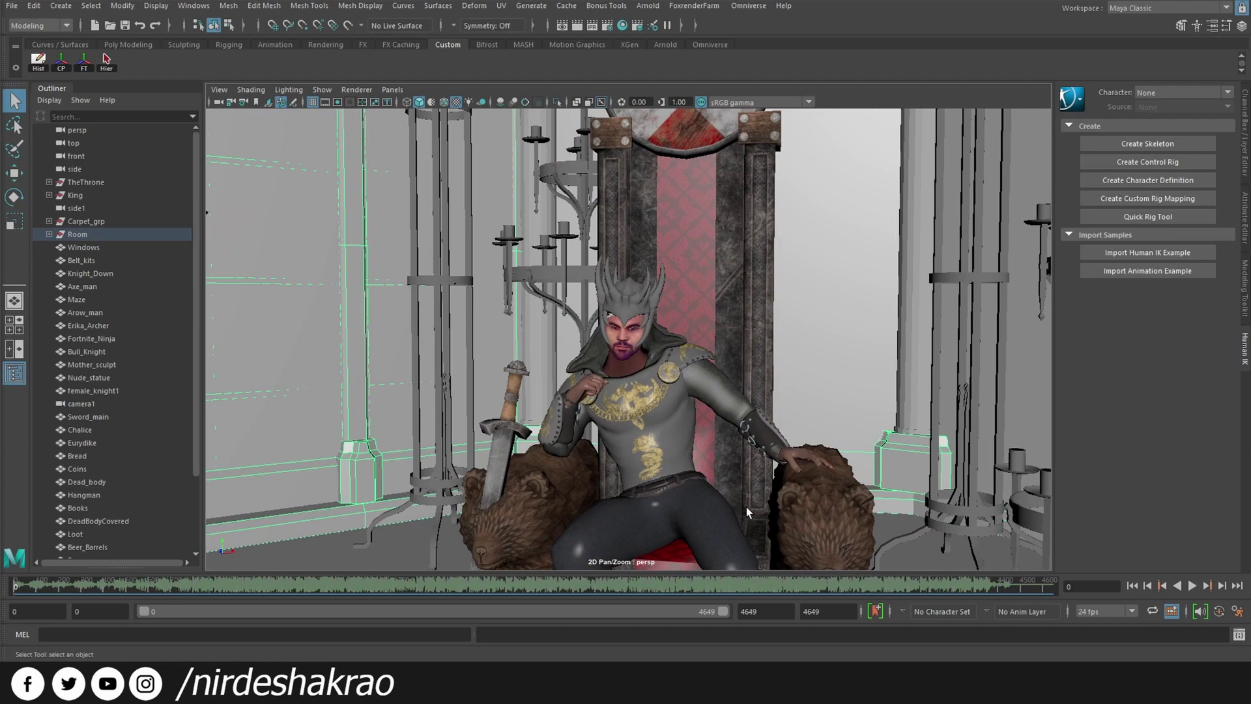
scroll(765, 513, "down", 10)
mouse_move(765, 514)
left_mouse_down("alt")
mouse_move(619, 391)
mouse_move(894, 327)
left_mouse_up("alt")
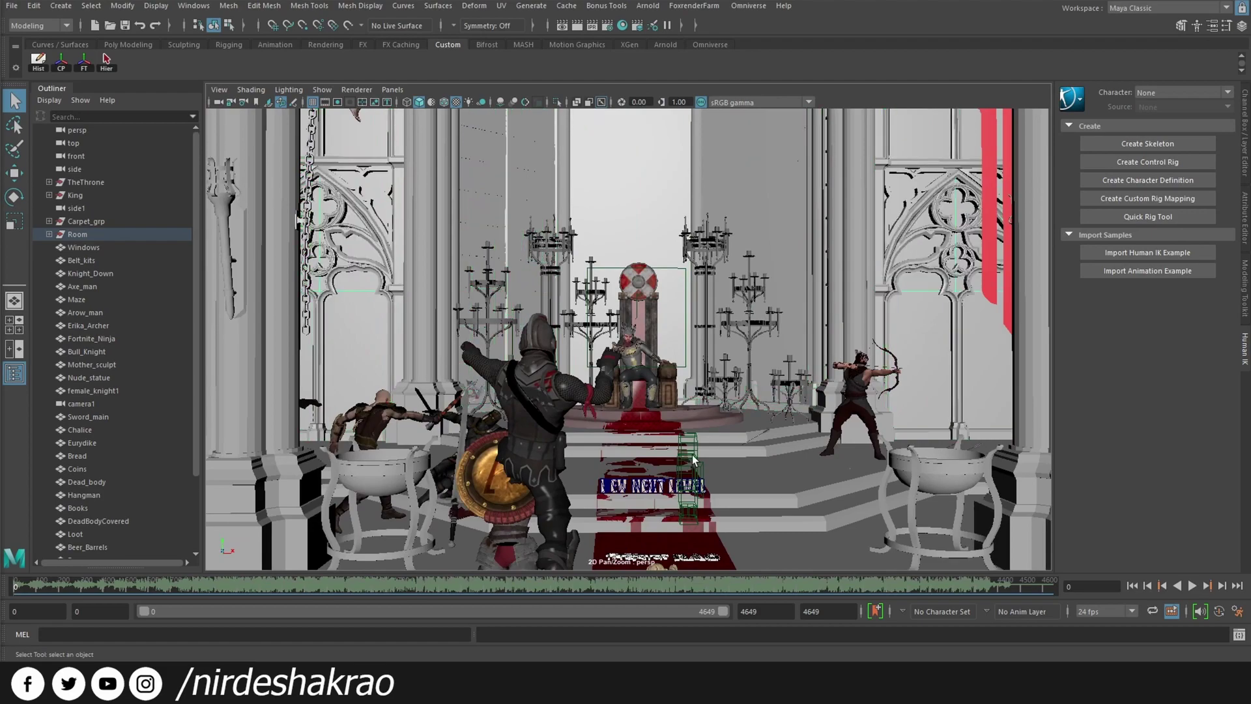
mouse_move(692, 454)
left_mouse_down("alt")
mouse_move(475, 475)
mouse_move(630, 452)
mouse_move(787, 540)
left_mouse_up("alt")
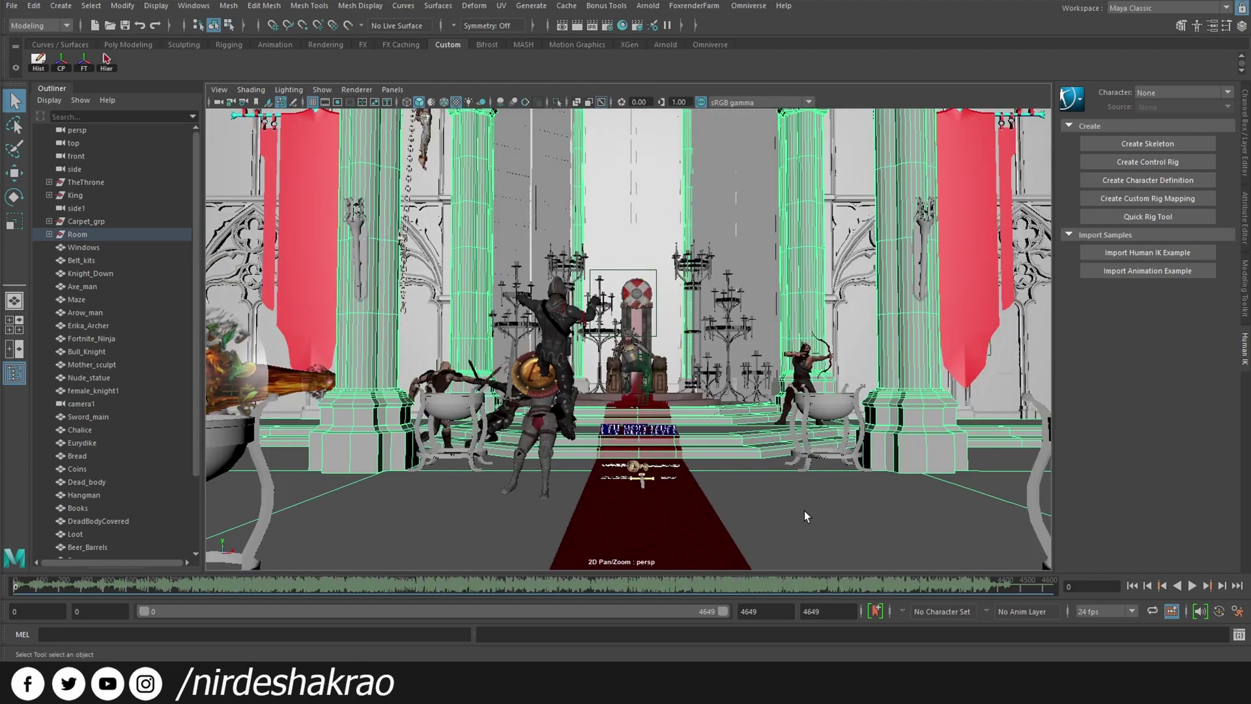
left_click_drag(823, 503, 806, 545, "alt")
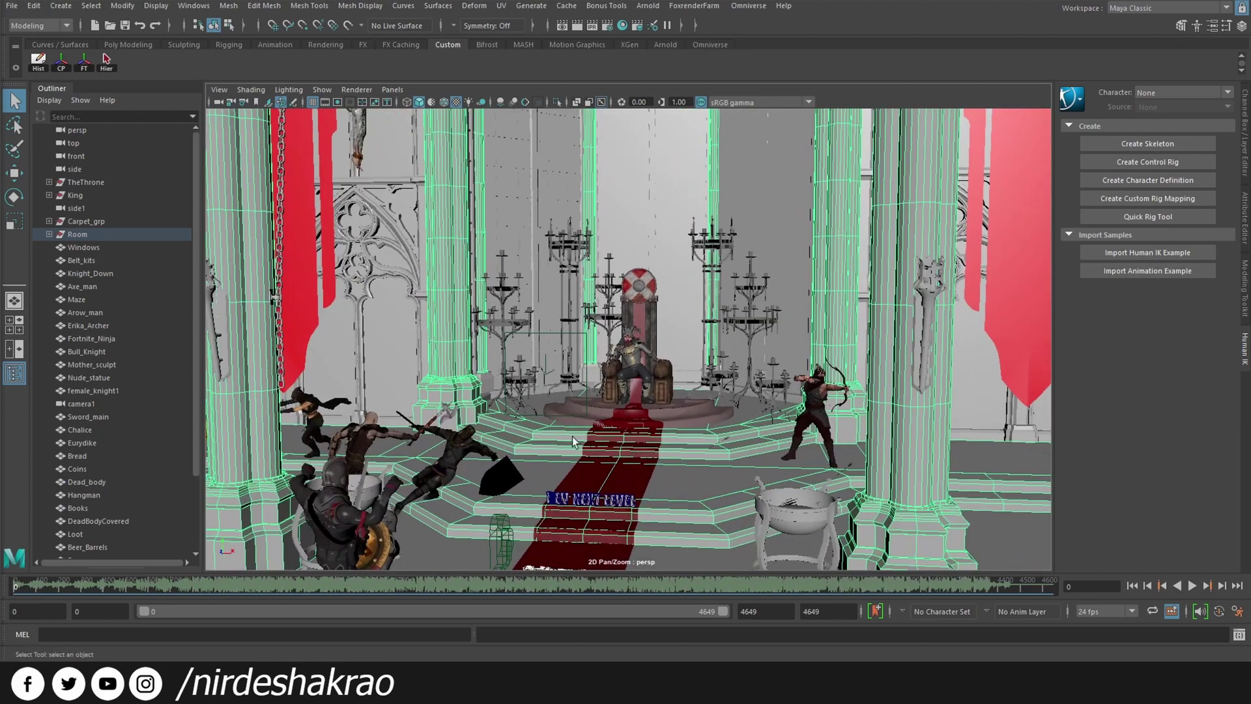
mouse_move(889, 229)
left_mouse_down("alt")
mouse_move(866, 382)
mouse_move(803, 403)
mouse_move(938, 160)
mouse_move(542, 417)
left_mouse_up("alt")
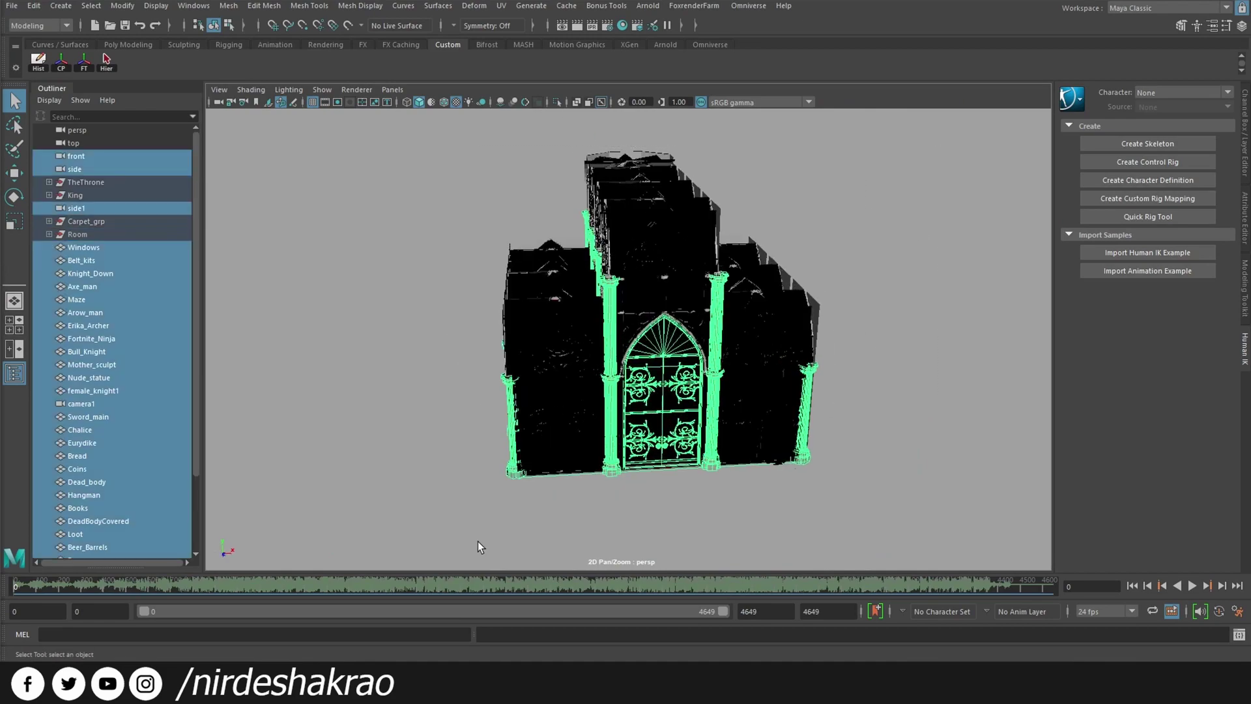
- Orbit to the building's front facade, then rotate the view across the throne hall
left_click_drag(569, 526, 610, 526, "alt")
scroll(629, 326, "up", 5)
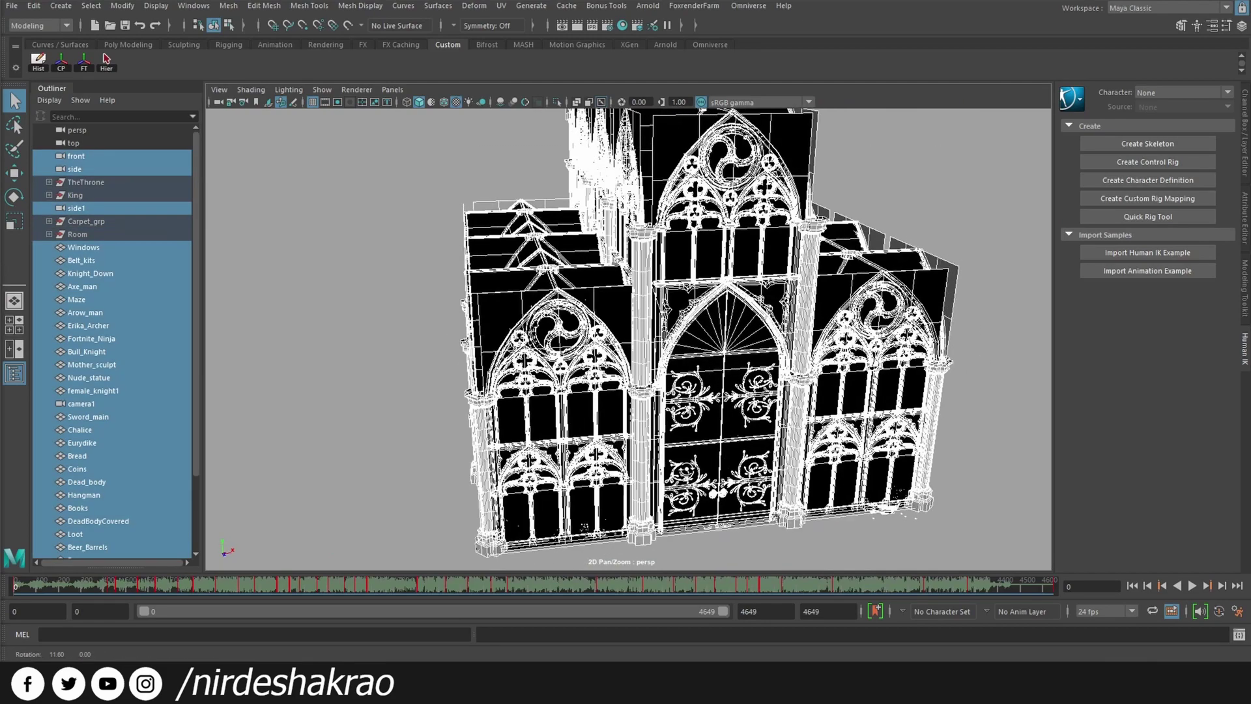
left_click_drag(628, 325, 683, 444, "alt")
scroll(683, 444, "up", 5)
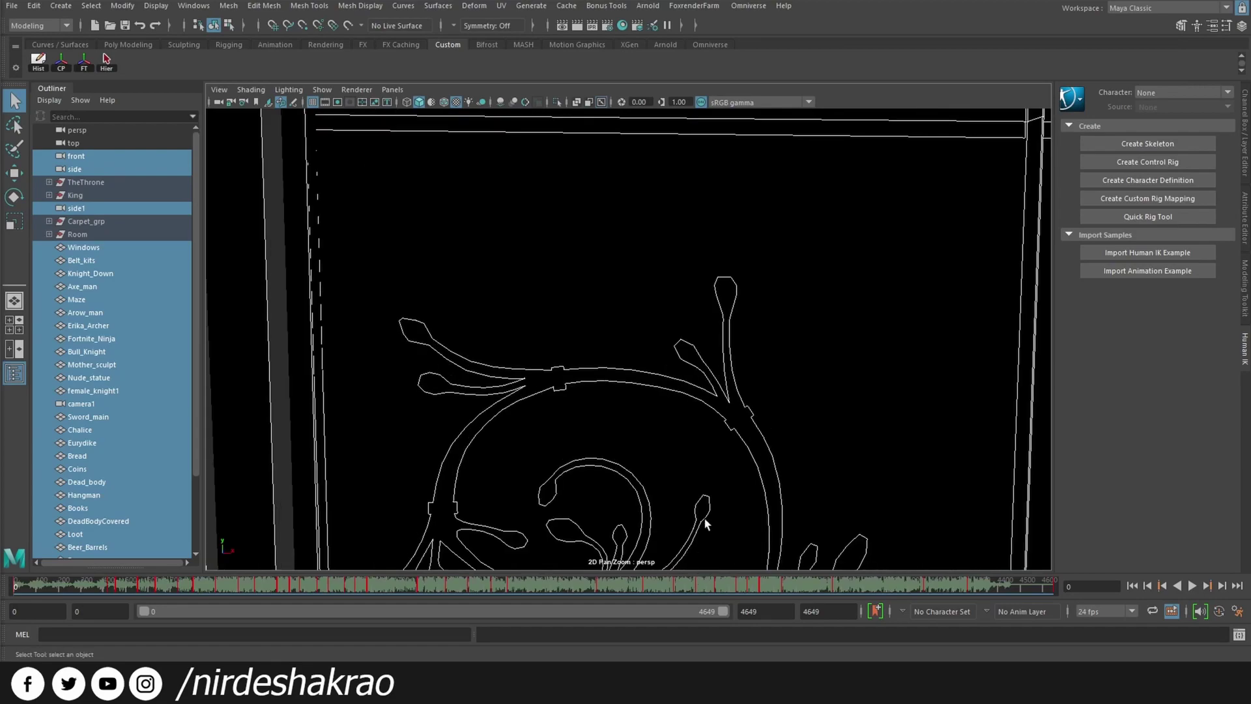
scroll(704, 518, "up", 5)
left_click_drag(704, 518, 658, 513, "alt")
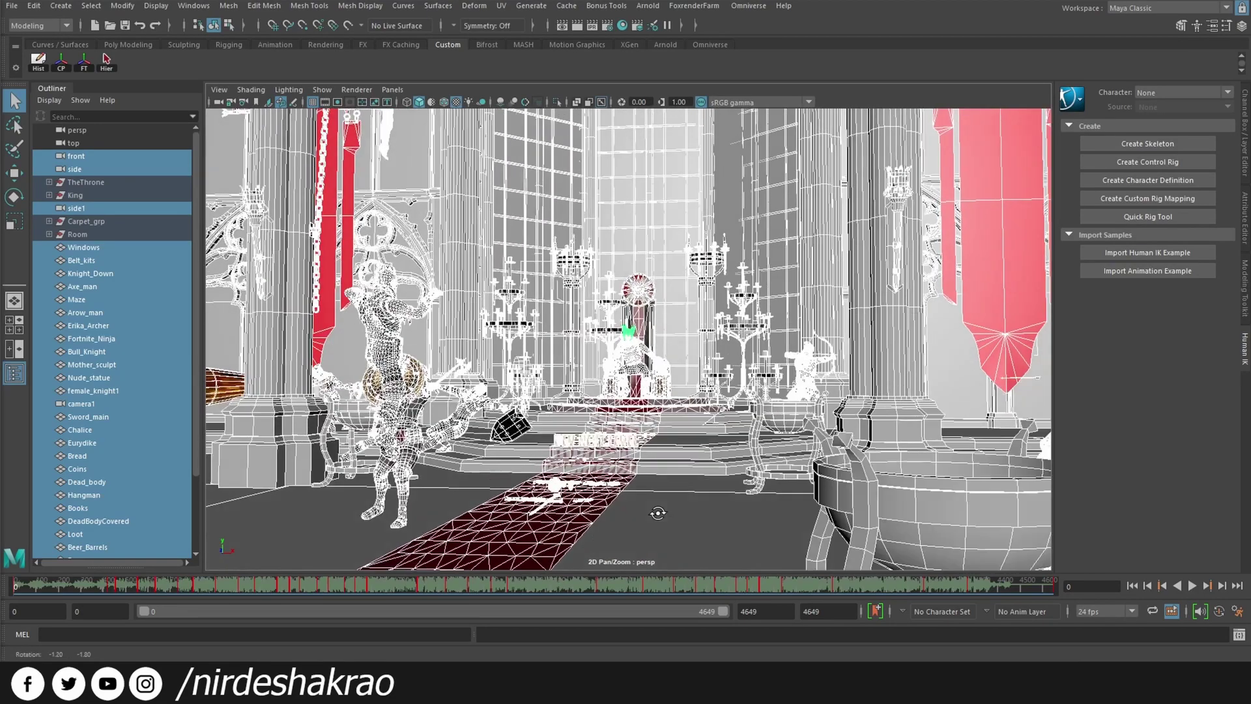
left_click(674, 506)
key("5")
scroll(674, 505, "up", 5)
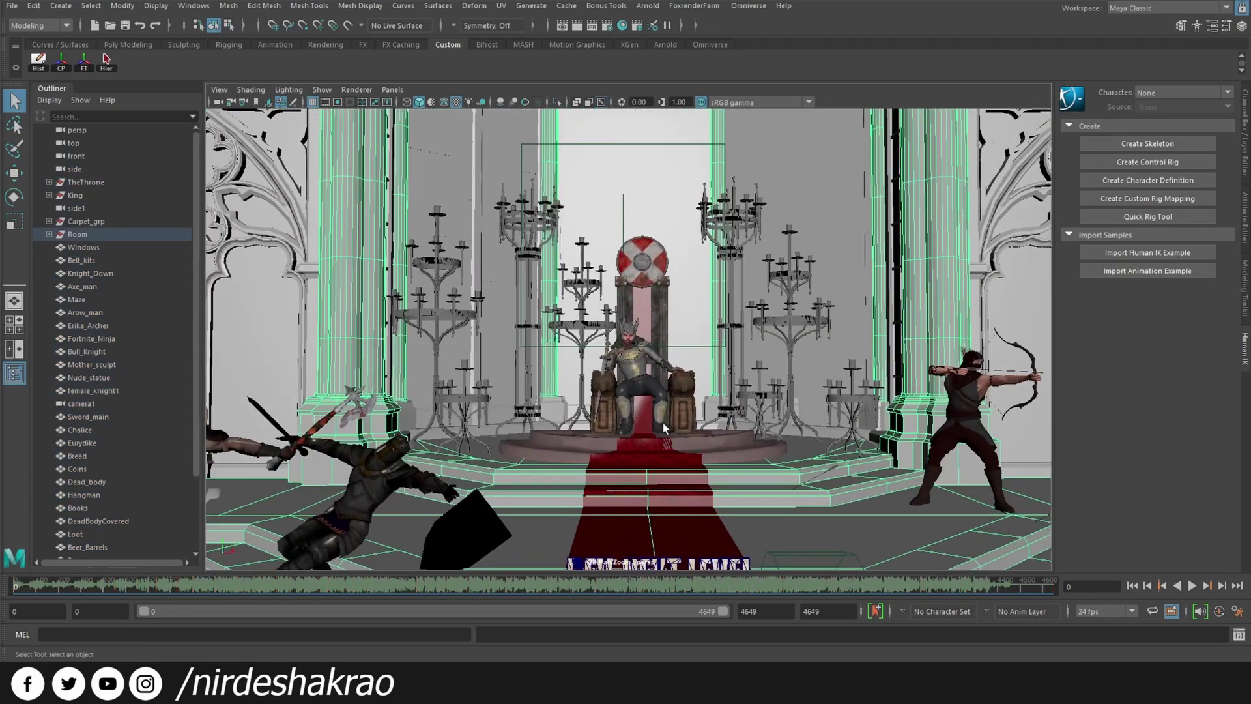
left_click_drag(663, 423, 656, 515, "alt")
scroll(656, 515, "up", 3)
mouse_move(720, 459)
right_mouse_down("alt")
mouse_move(719, 409)
mouse_move(720, 448)
right_mouse_up("alt")
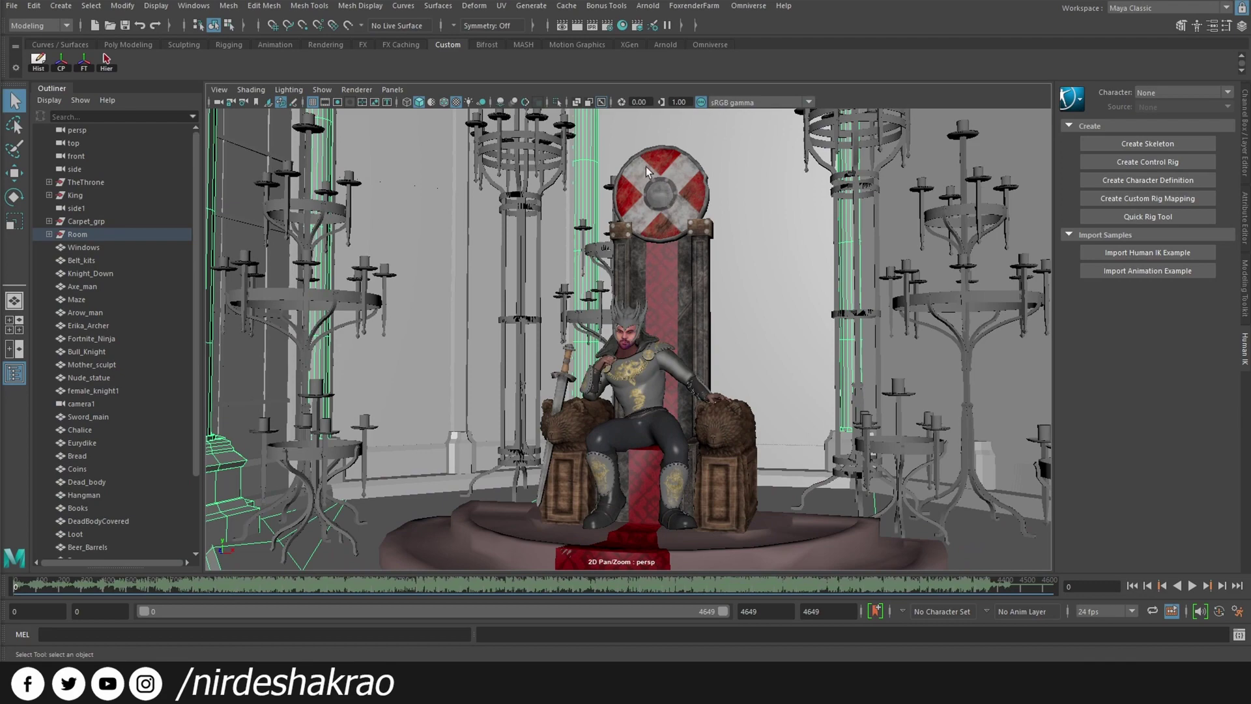
right_click_drag(714, 427, 710, 467, "alt")
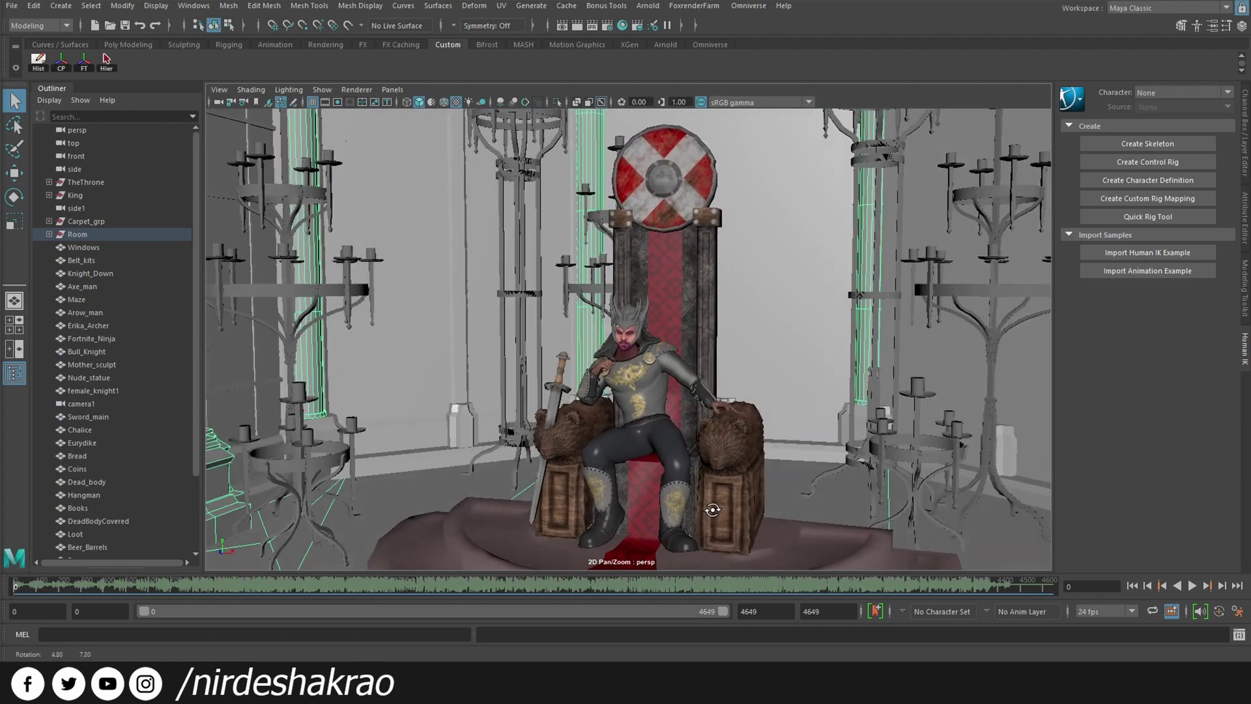
left_click_drag(709, 467, 697, 488, "alt")
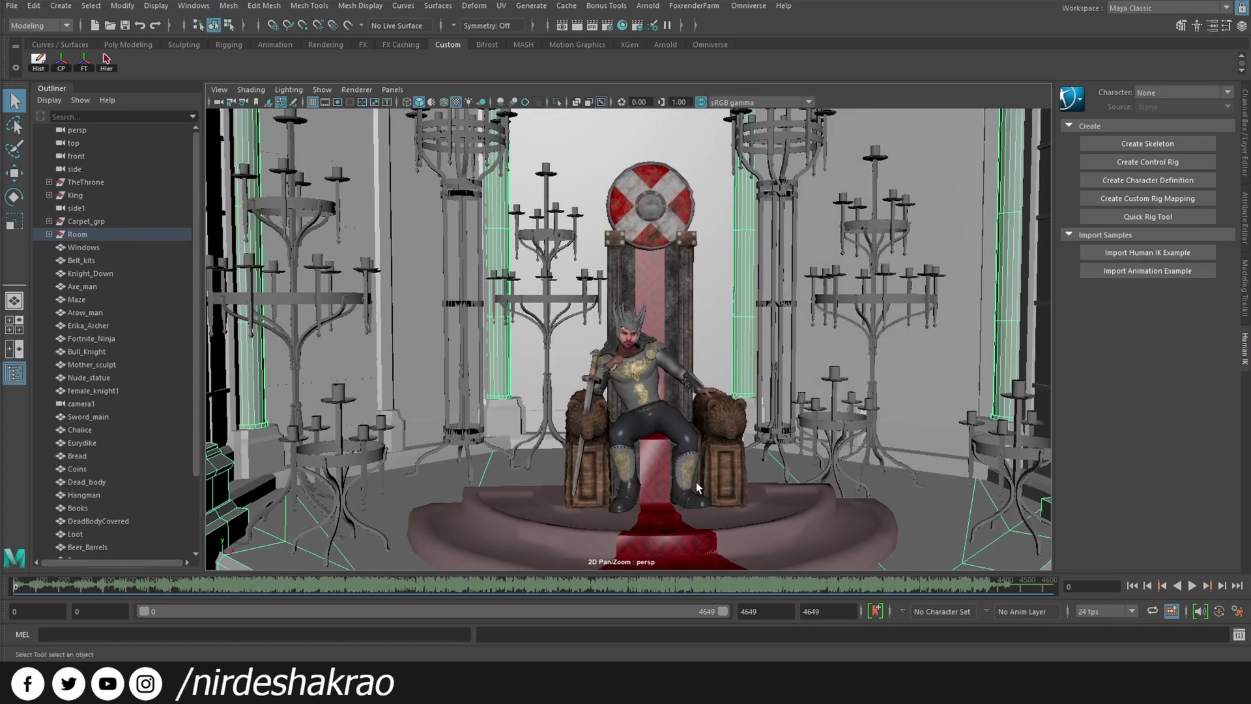
left_click_drag(710, 521, 686, 496, "alt")
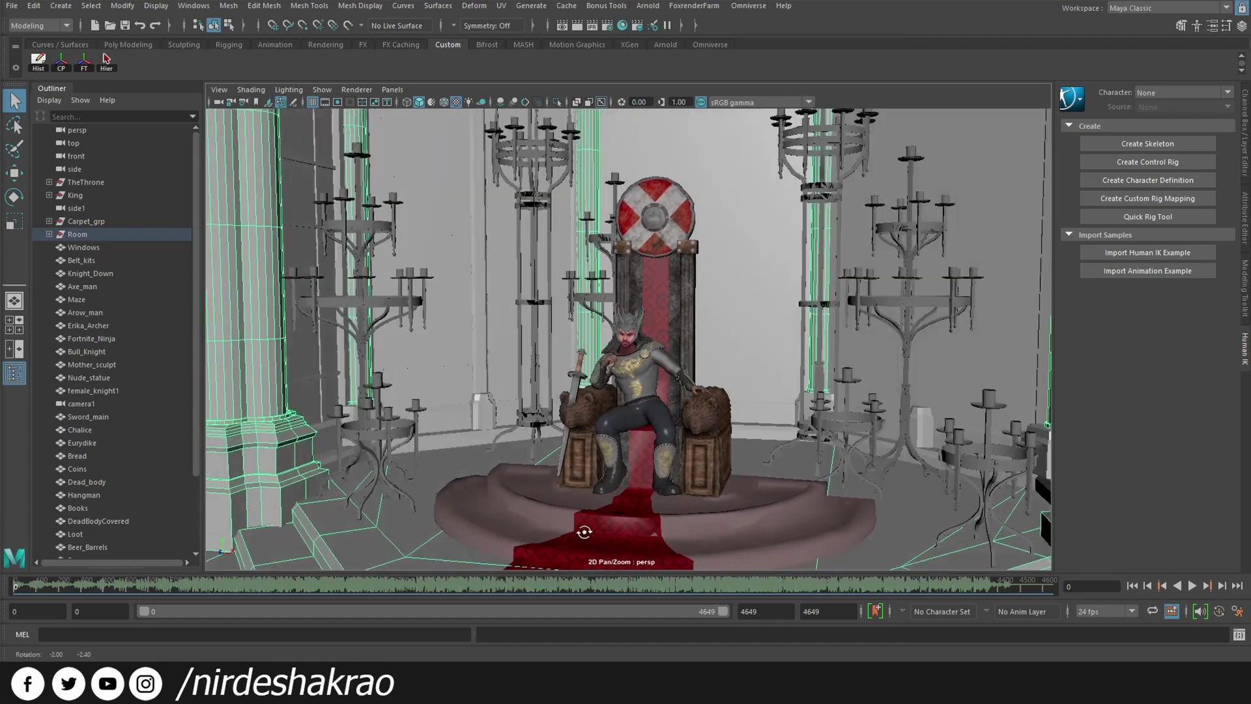
left_click_drag(685, 496, 625, 469, "alt")
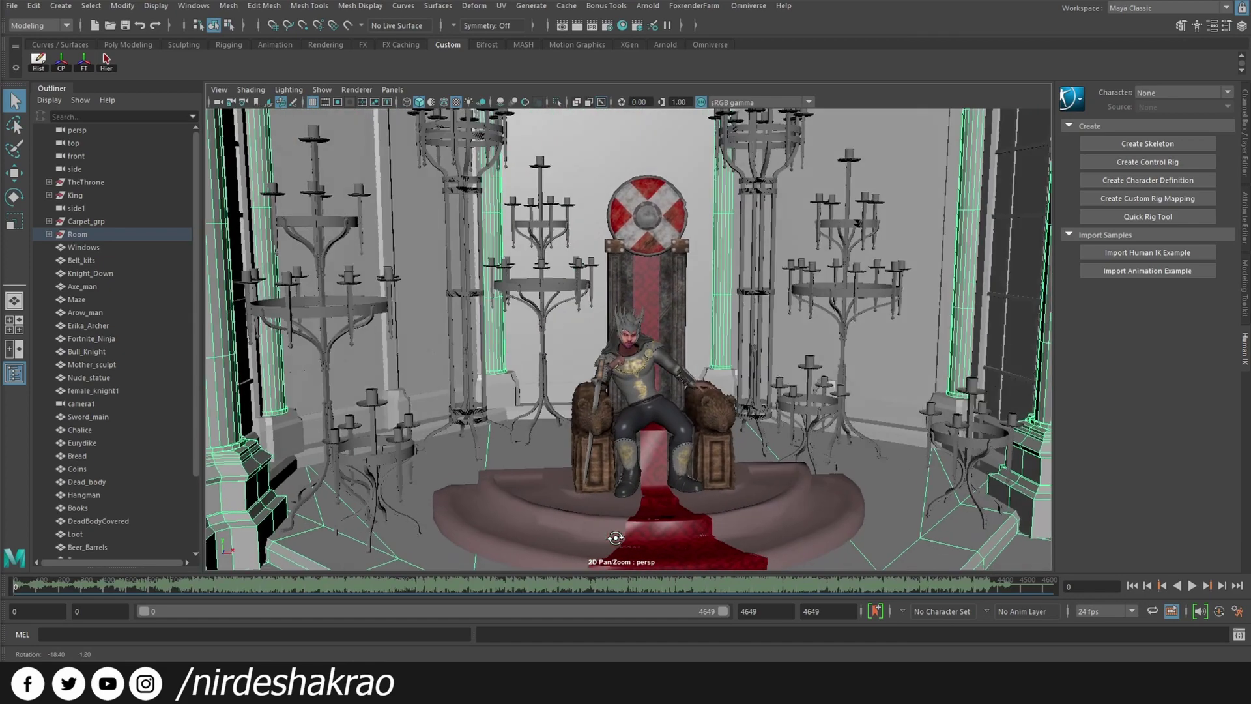
right_click_drag(625, 469, 594, 451, "alt")
left_click_drag(594, 450, 560, 463, "alt")
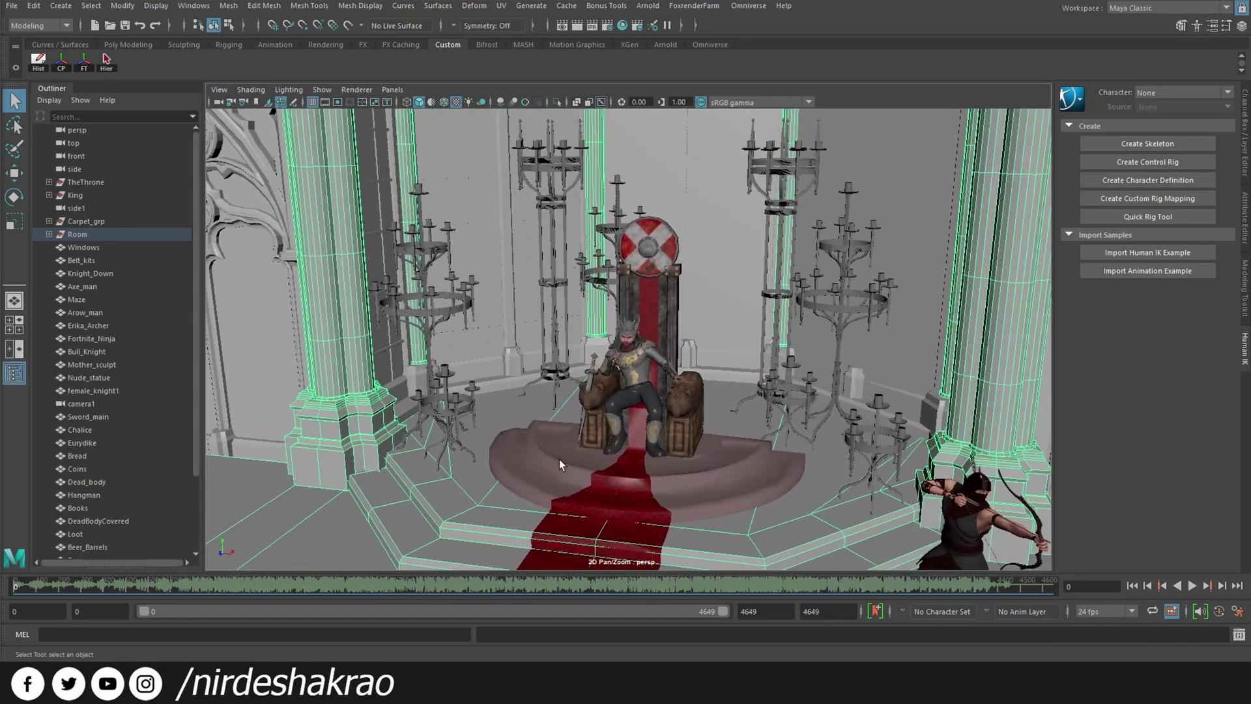
right_click_drag(626, 368, 674, 501, "alt")
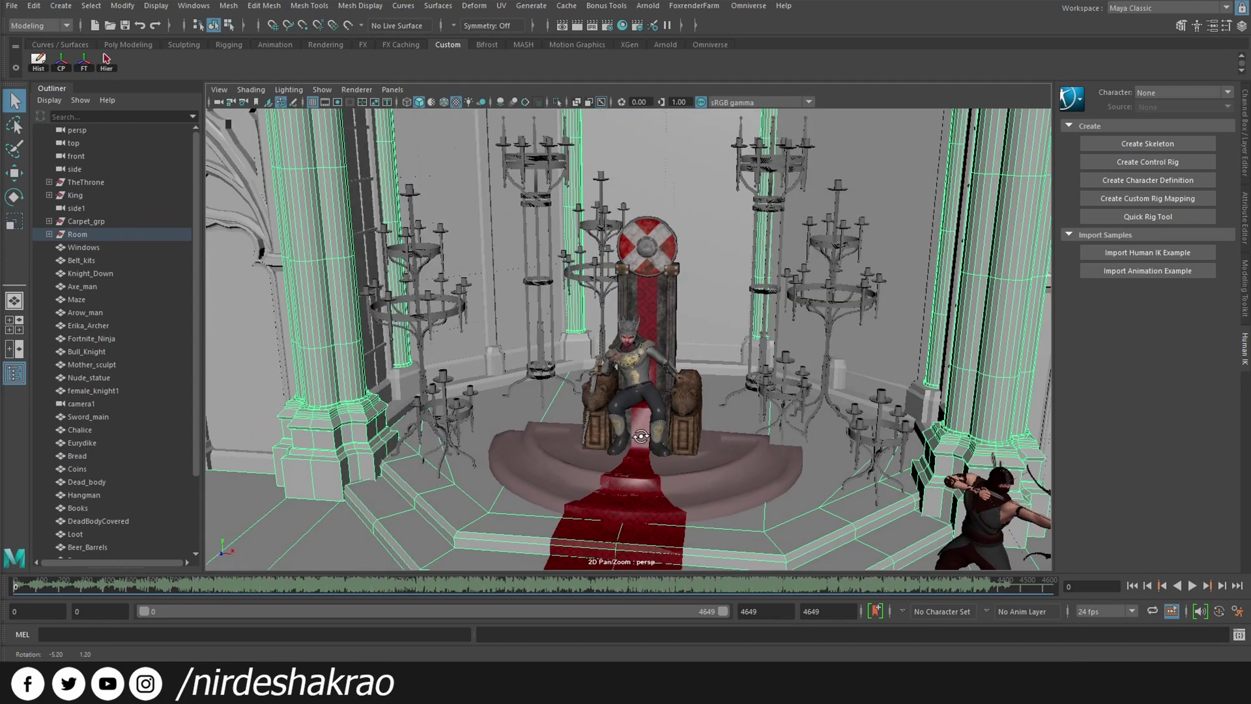
left_click_drag(642, 410, 554, 397, "alt")
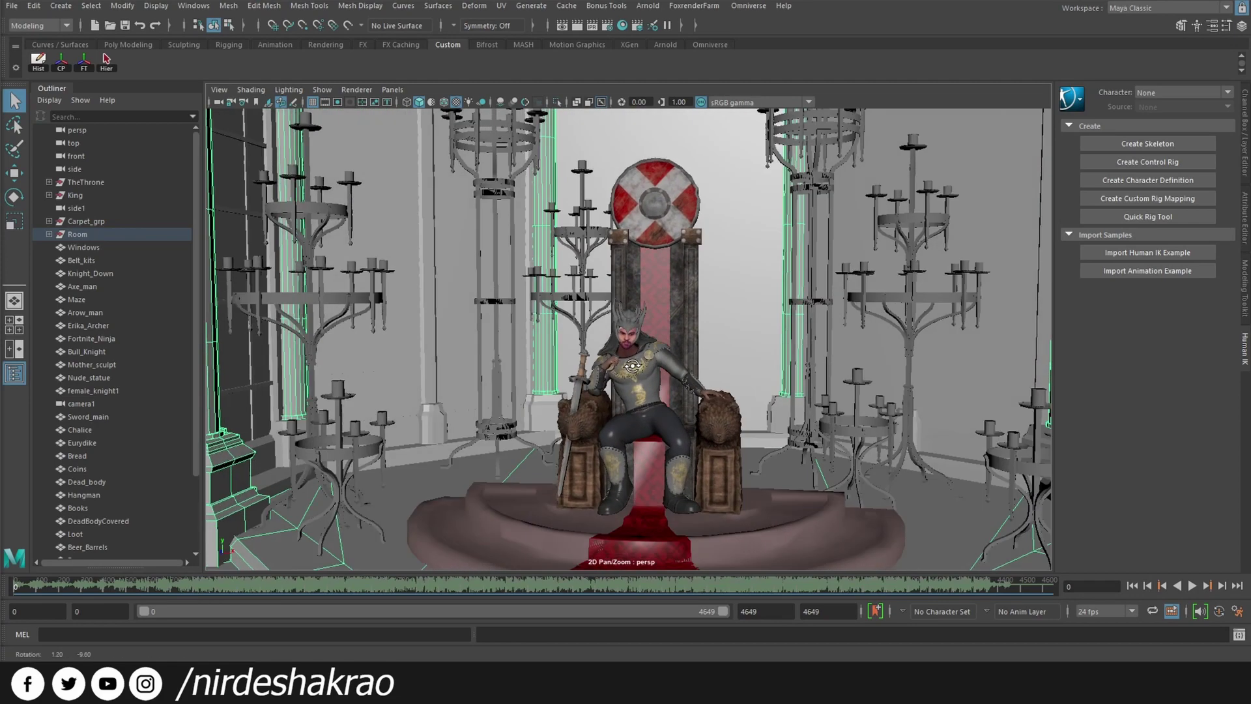
mouse_move(554, 398)
right_mouse_down("alt")
mouse_move(527, 391)
mouse_move(642, 514)
right_mouse_up("alt")
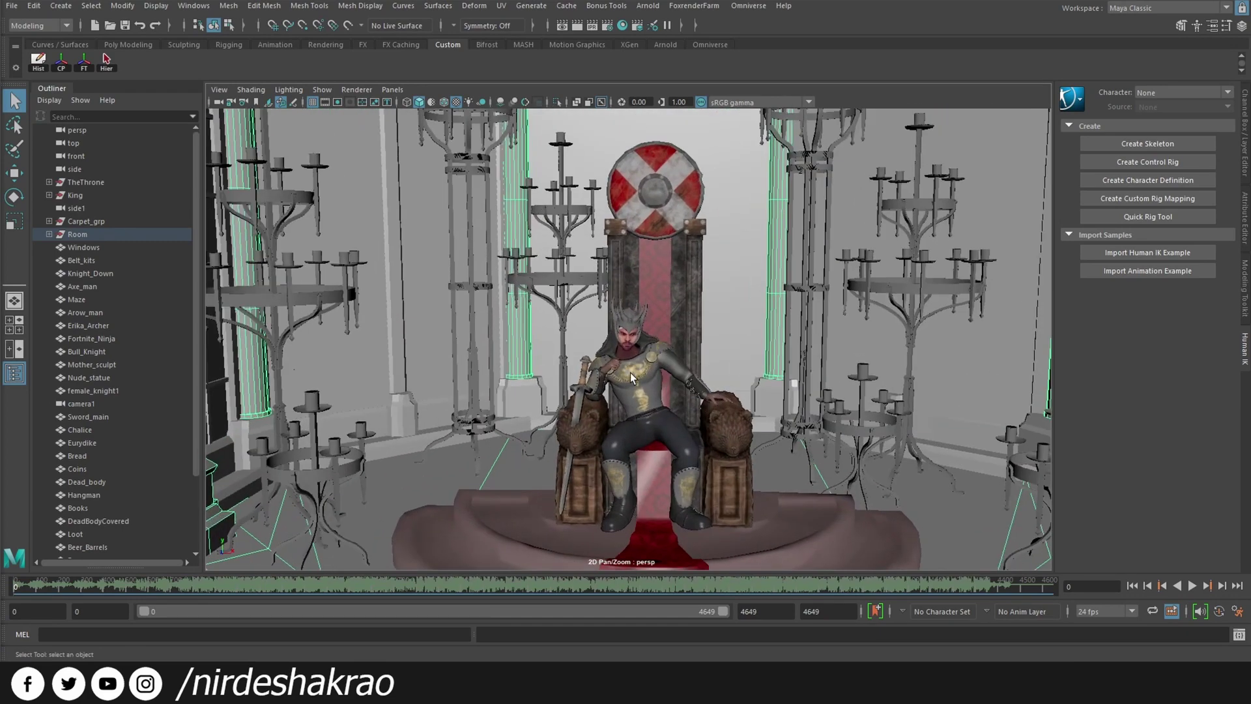
scroll(630, 377, "up", 2)
scroll(628, 381, "up", 2)
scroll(626, 384, "up", 1)
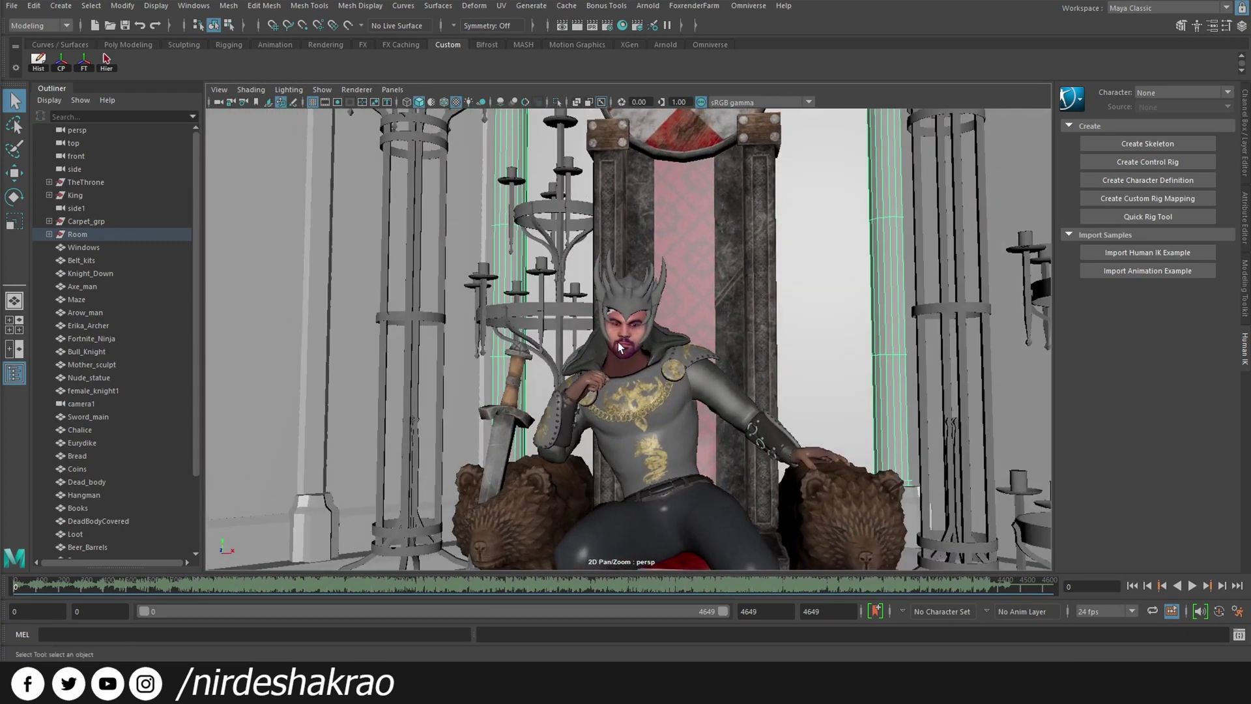
scroll(649, 512, "down", 2)
scroll(586, 508, "down", 2)
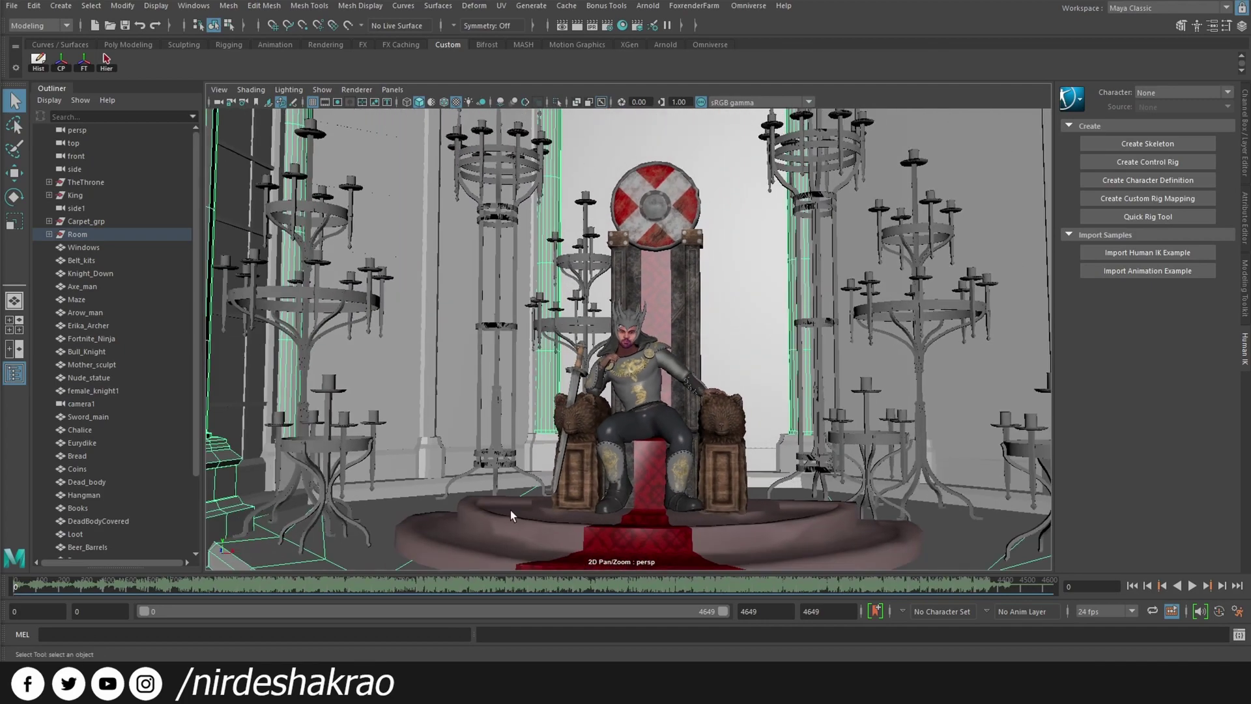
scroll(606, 495, "down", 2)
right_click_drag(606, 490, 568, 471, "alt")
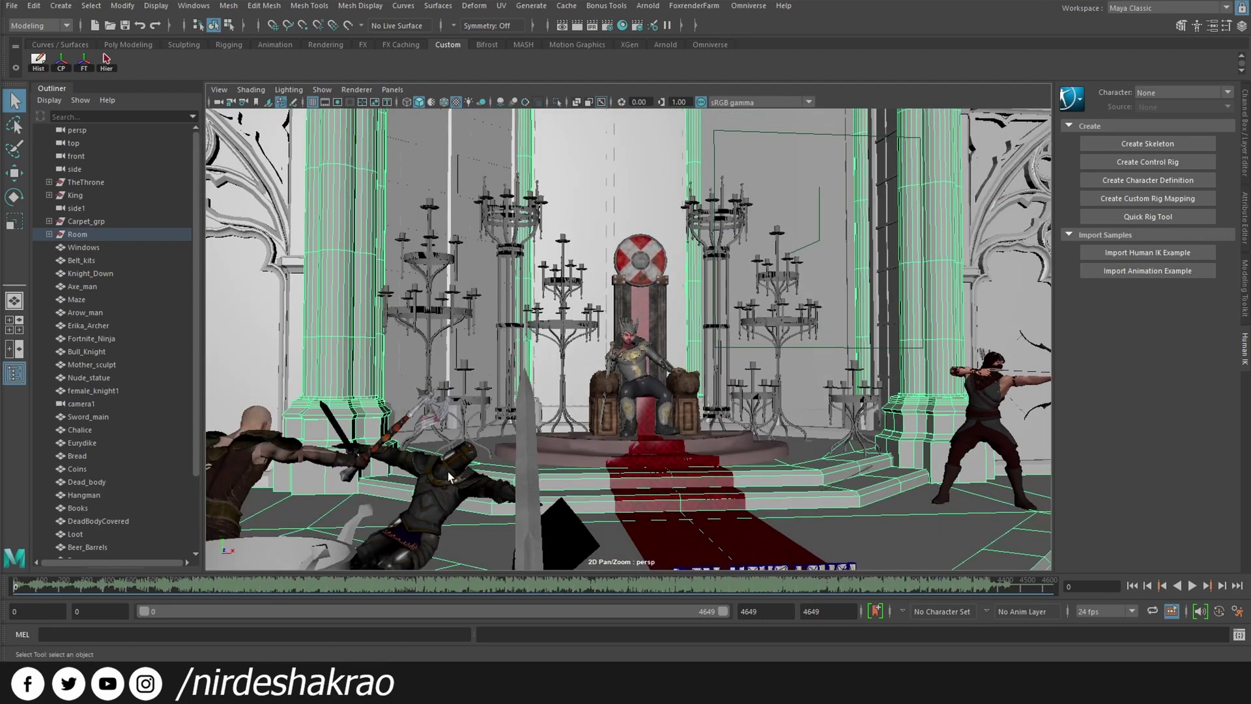
left_click(448, 471)
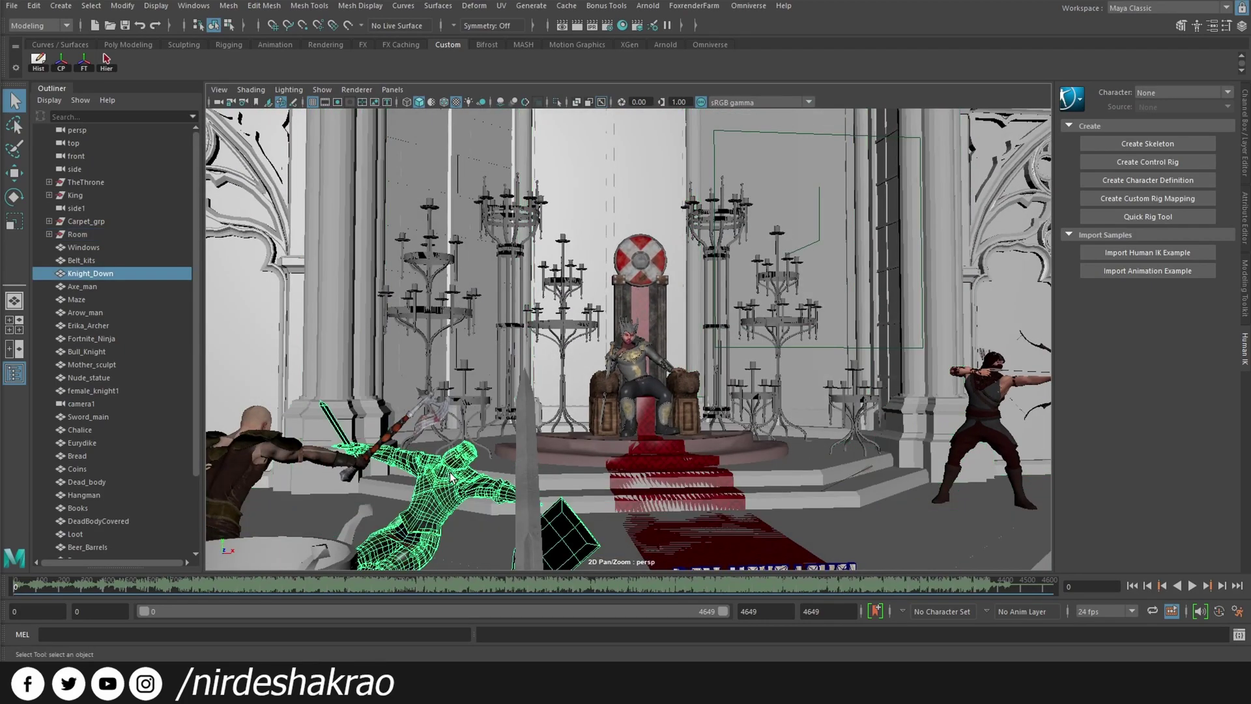
key("f")
mouse_move(466, 487)
left_mouse_down("alt")
mouse_move(504, 526)
mouse_move(385, 293)
left_mouse_up("alt")
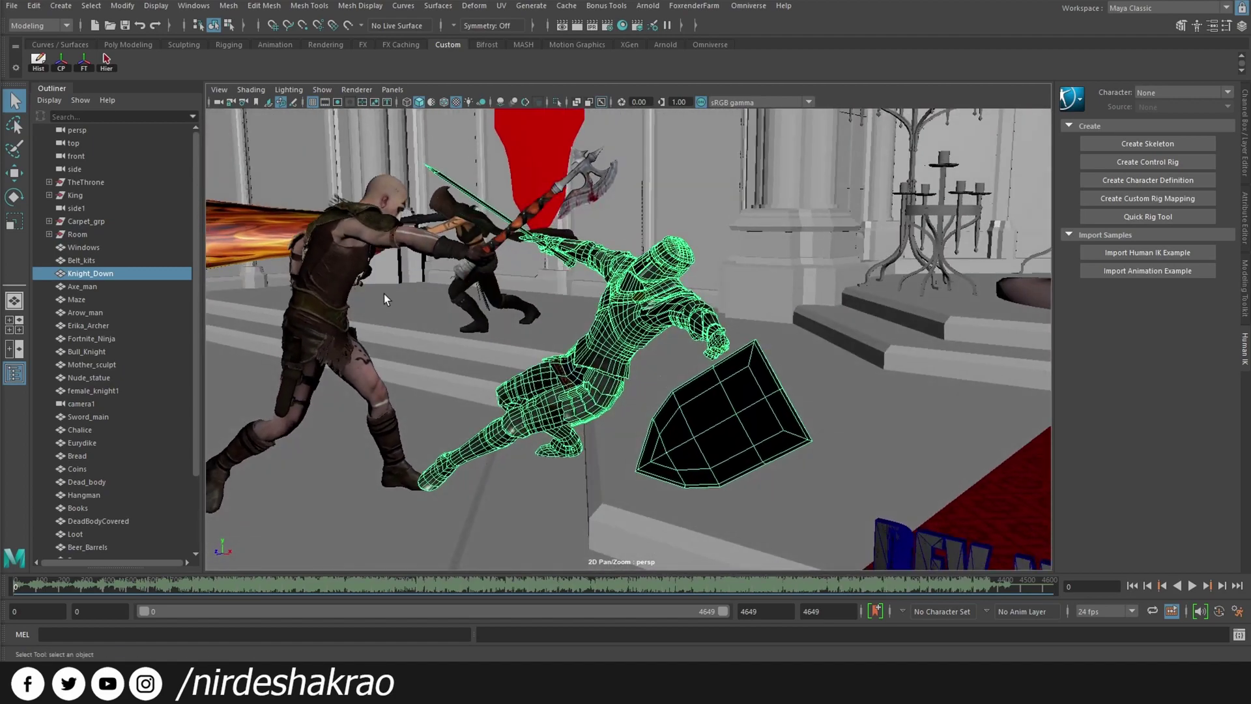
left_click(339, 281)
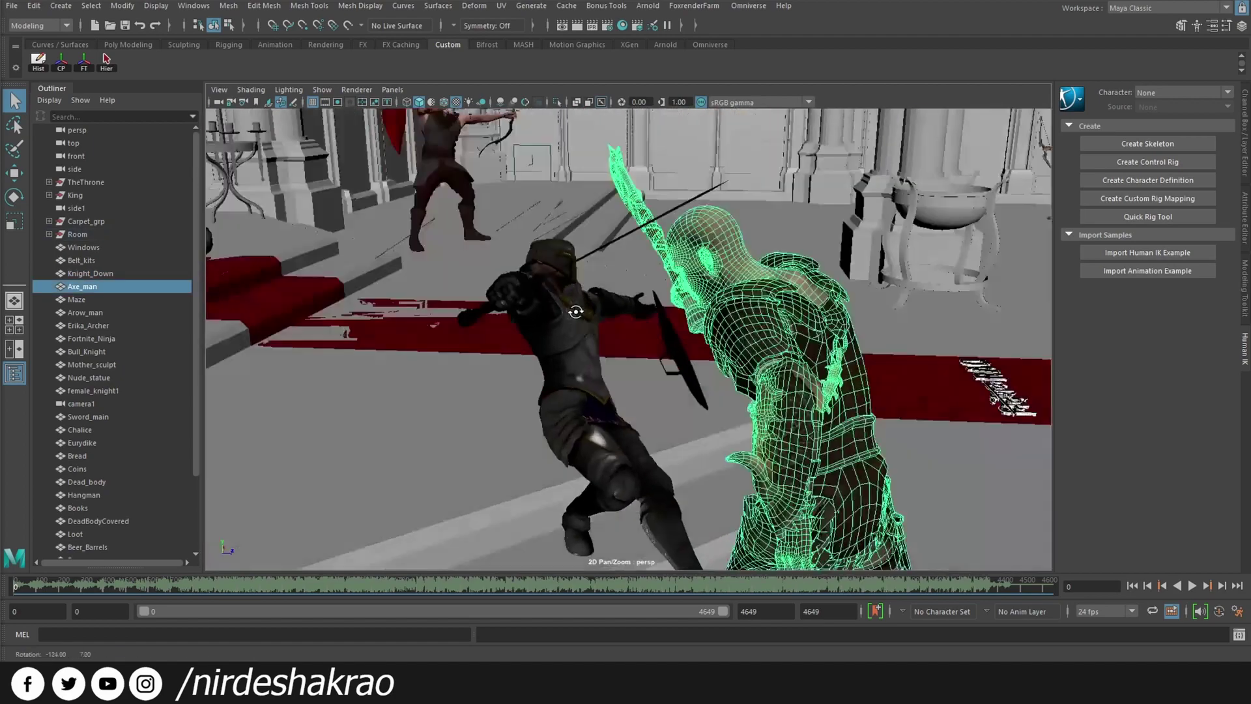
left_click_drag(396, 308, 547, 306, "alt")
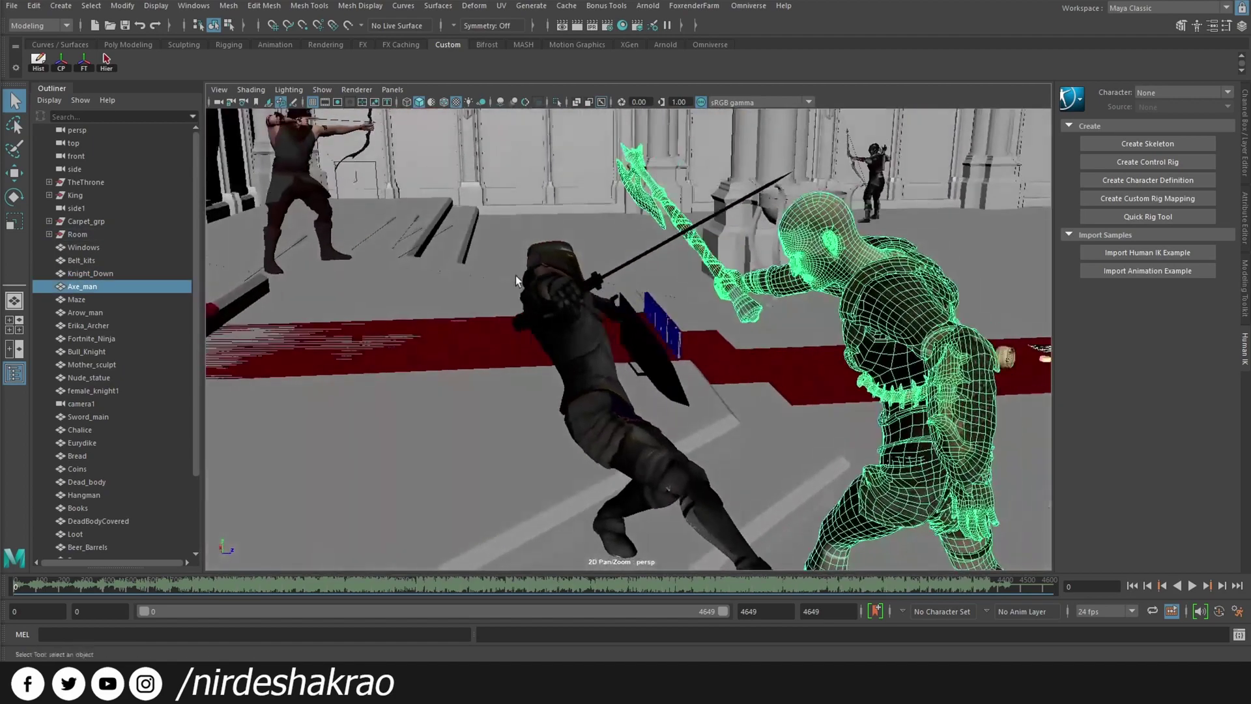
left_click(309, 159)
key("f")
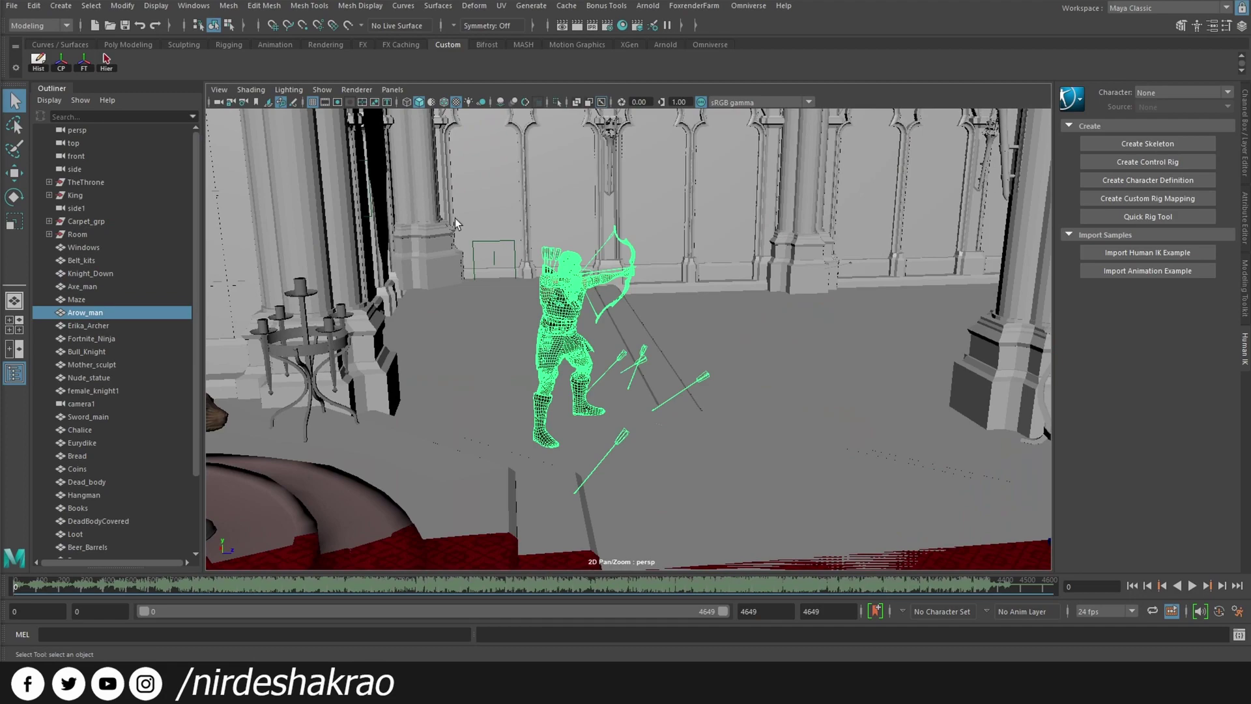
left_click_drag(585, 328, 632, 326, "alt")
scroll(631, 326, "up", 5)
left_click(800, 232)
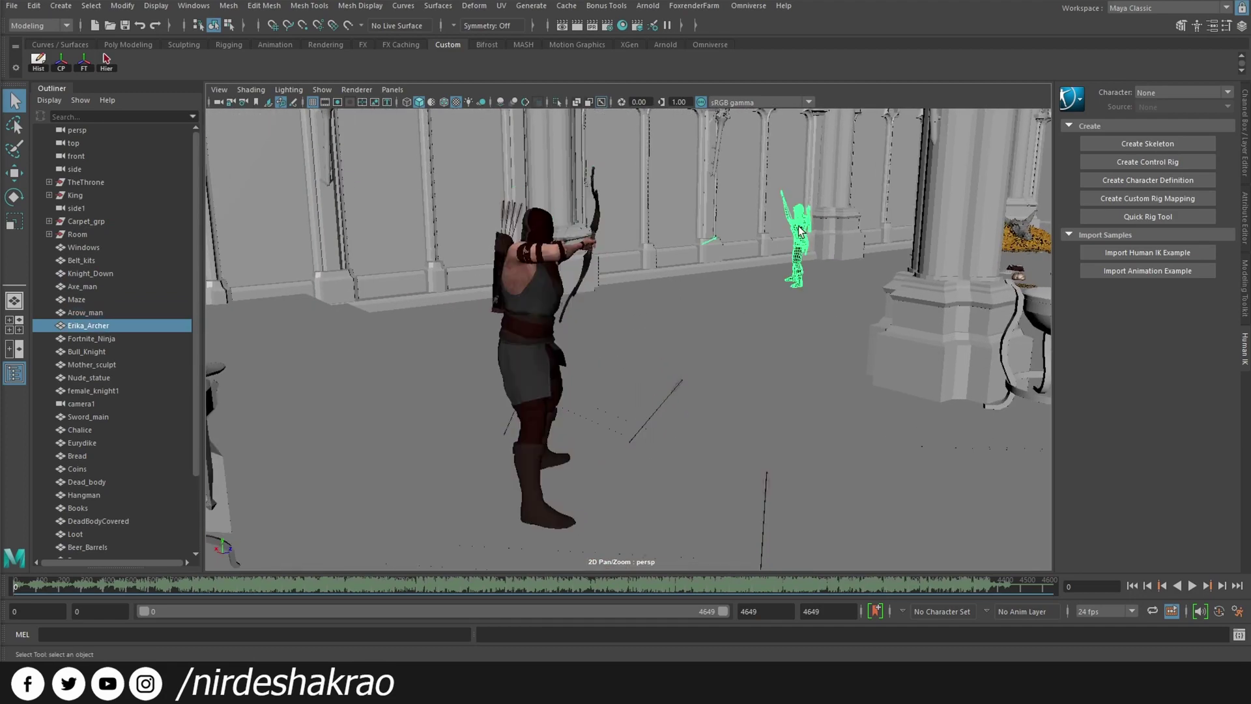
scroll(777, 317, "up", 10)
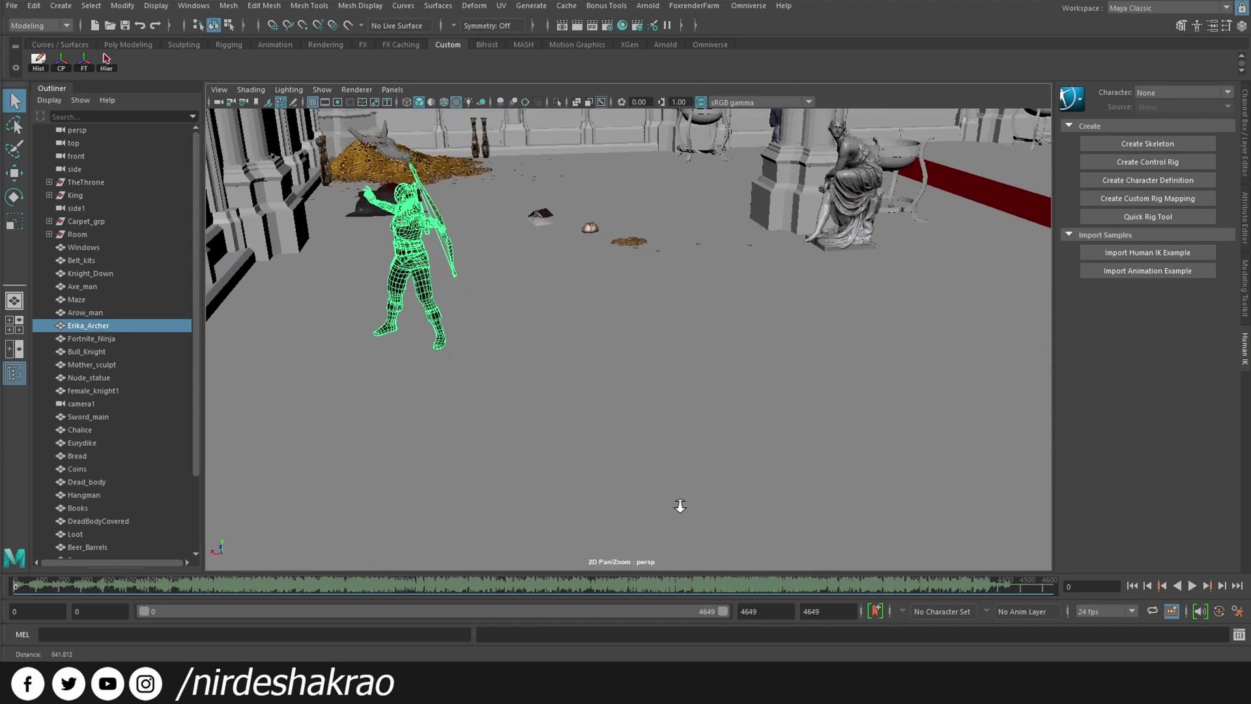
left_click_drag(595, 380, 338, 329, "alt")
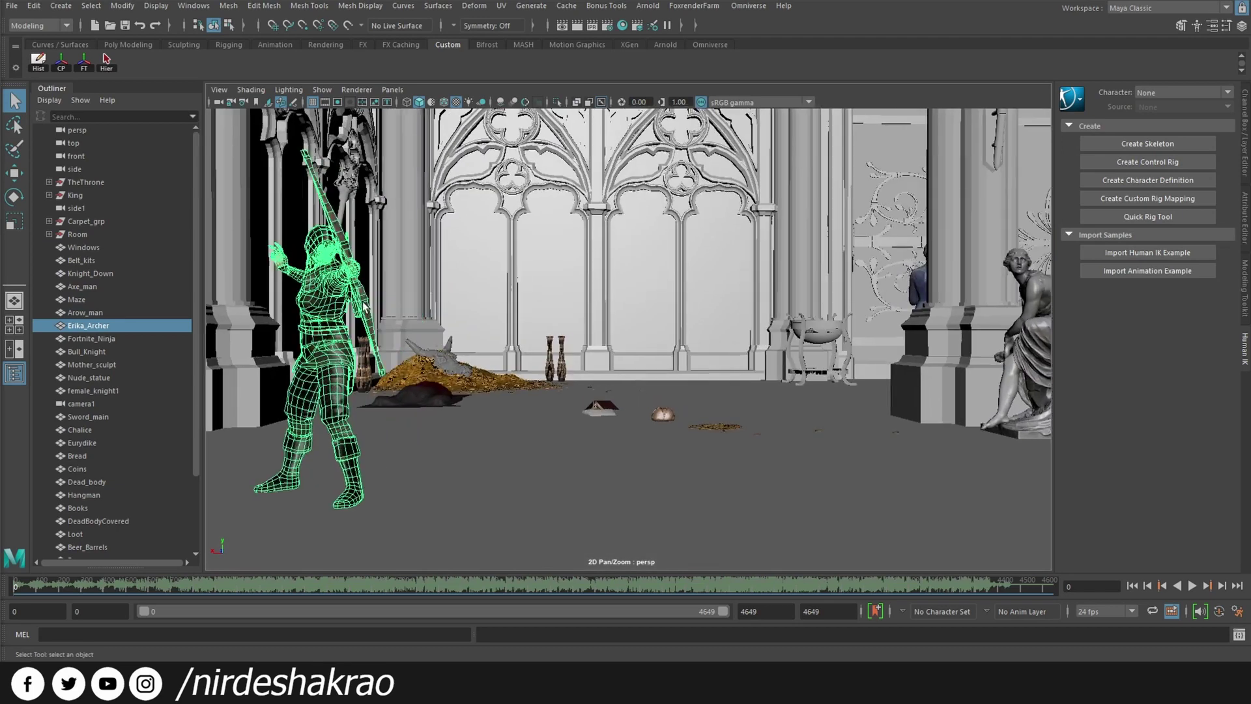
right_click(327, 332)
left_click(326, 334)
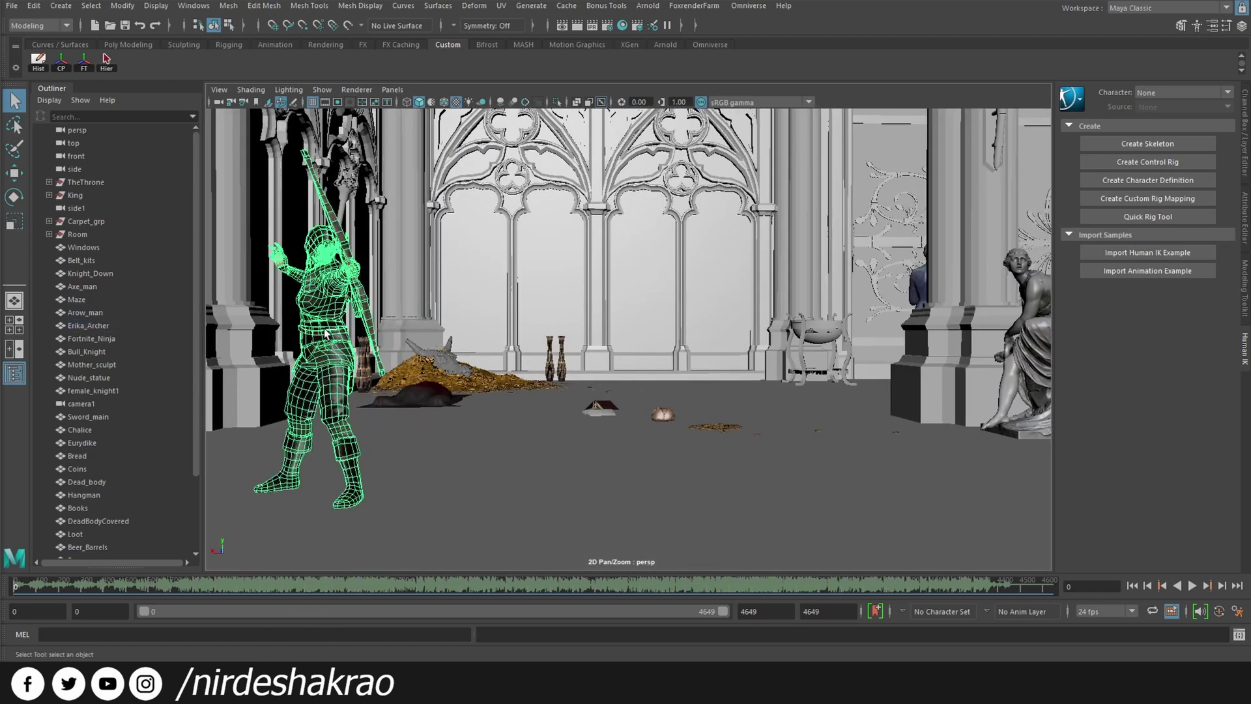
scroll(338, 335, "up", 10)
scroll(421, 223, "down", 3)
scroll(515, 442, "down", 3)
mouse_move(515, 442)
left_mouse_down("alt")
mouse_move(564, 452)
mouse_move(572, 355)
left_mouse_up("alt")
scroll(565, 453, "down", 5)
scroll(564, 452, "down", 3)
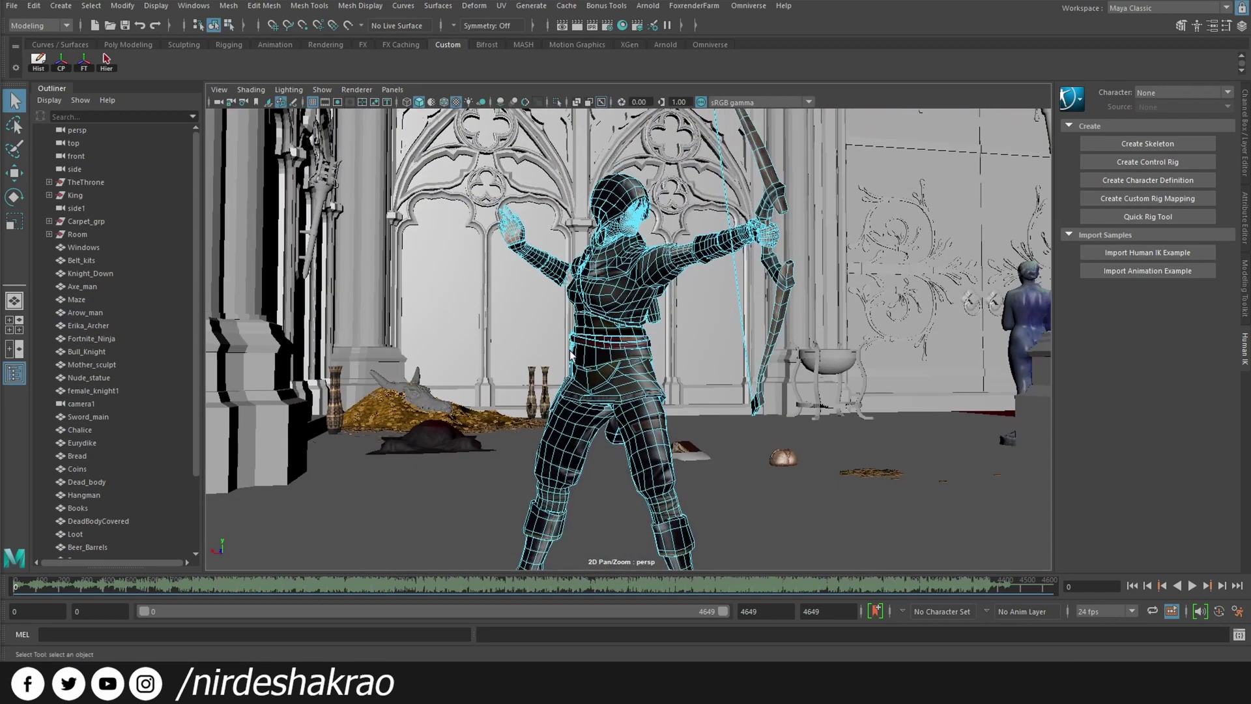
right_click_drag(572, 355, 662, 391)
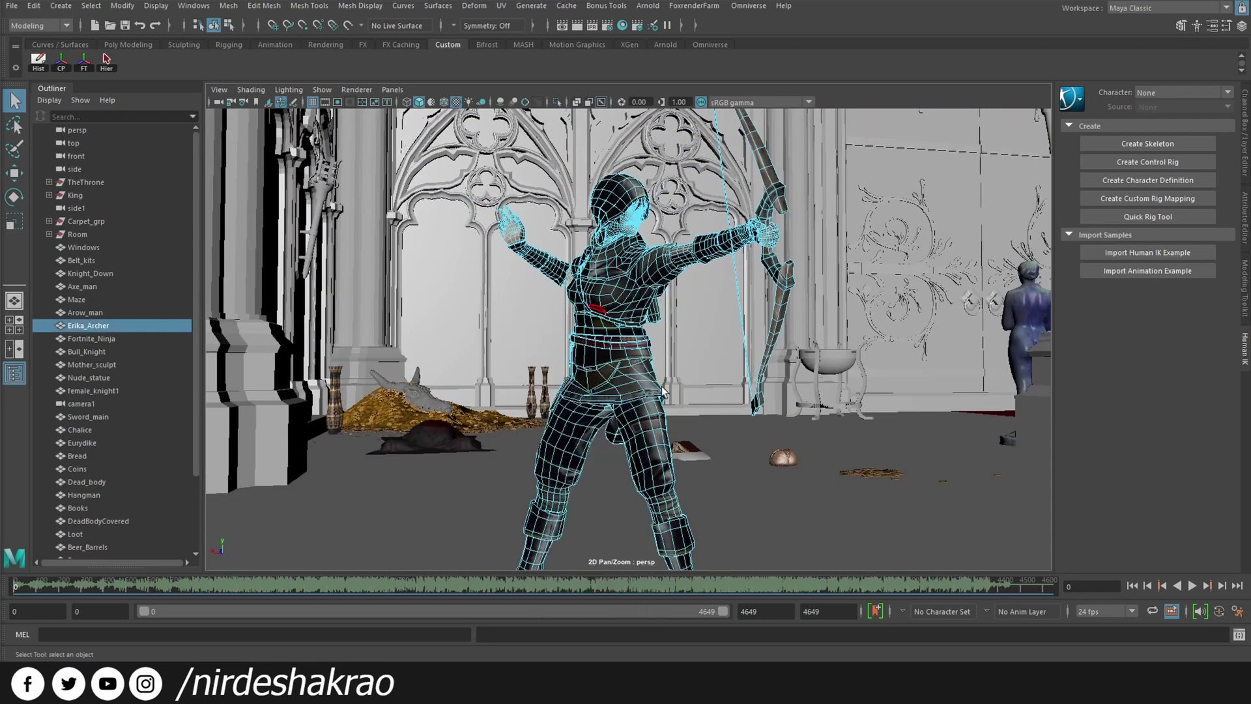
left_click(724, 500)
left_click_drag(749, 499, 762, 500, "alt")
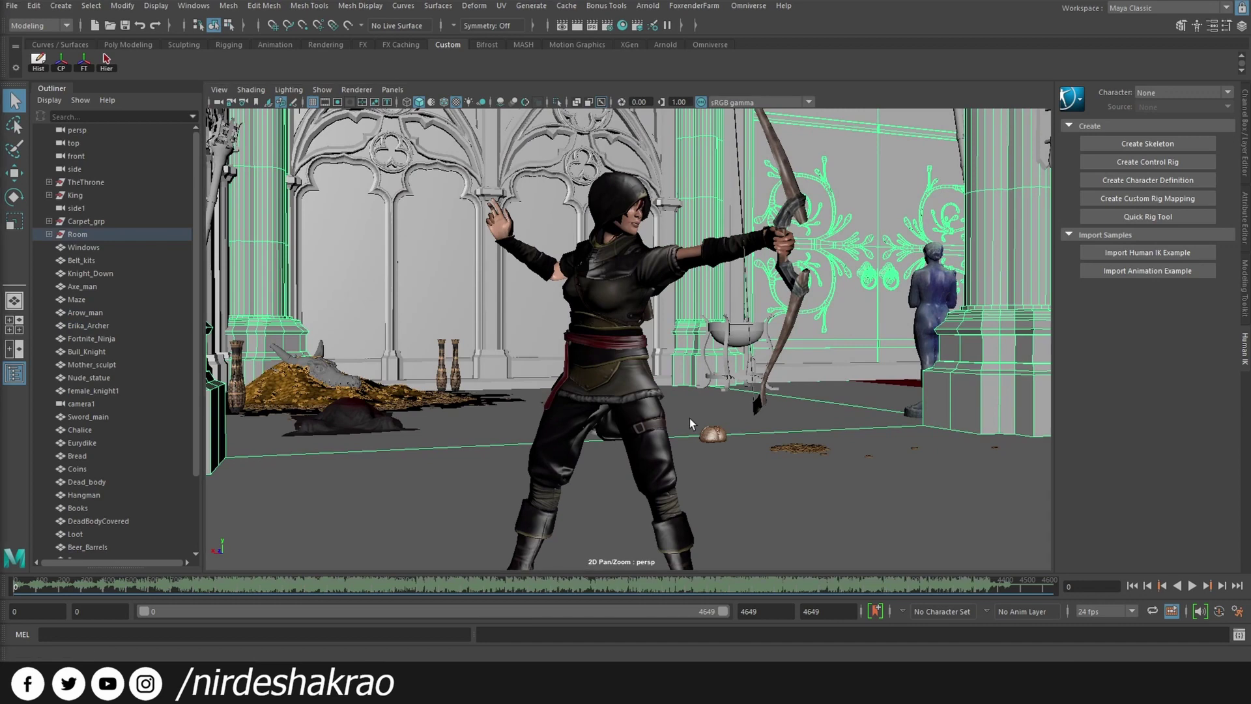
mouse_move(338, 690)
left_click(423, 625)
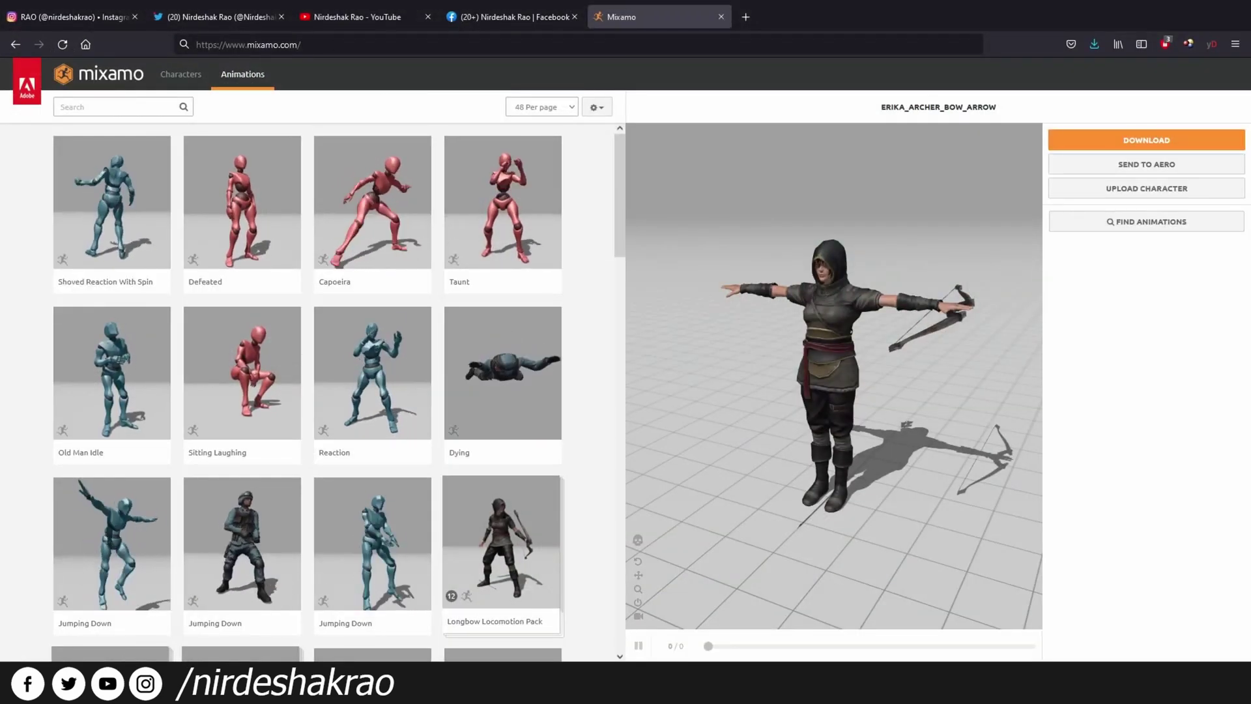
- Browse the Mixamo Characters library and load Ely By K.Atienza into the preview
left_click(206, 77)
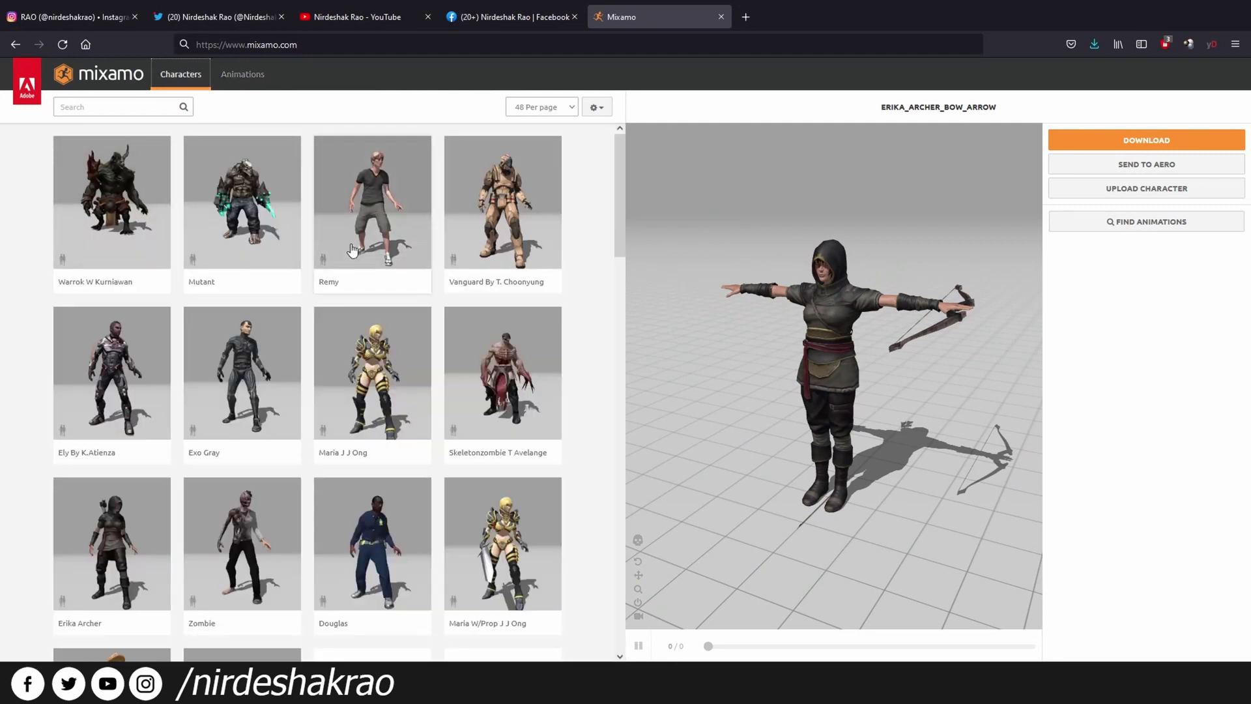
scroll(374, 293, "down", 3)
scroll(381, 332, "down", 1)
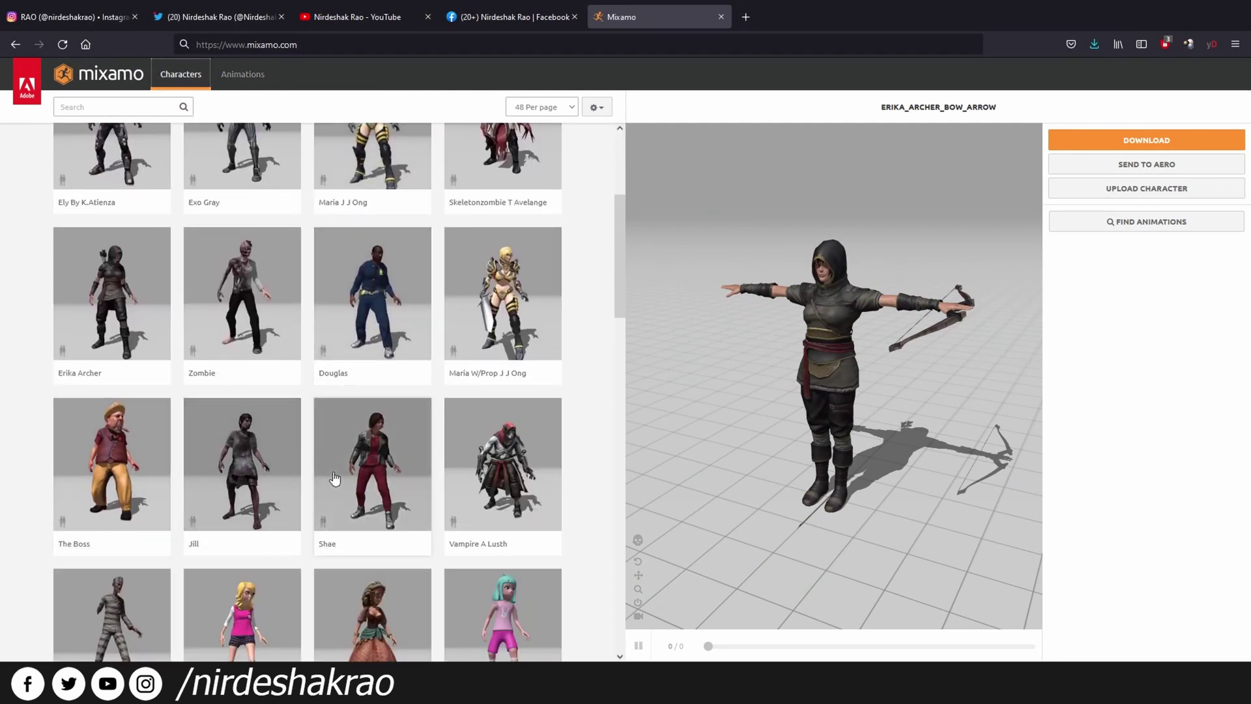
scroll(494, 410, "up", 5)
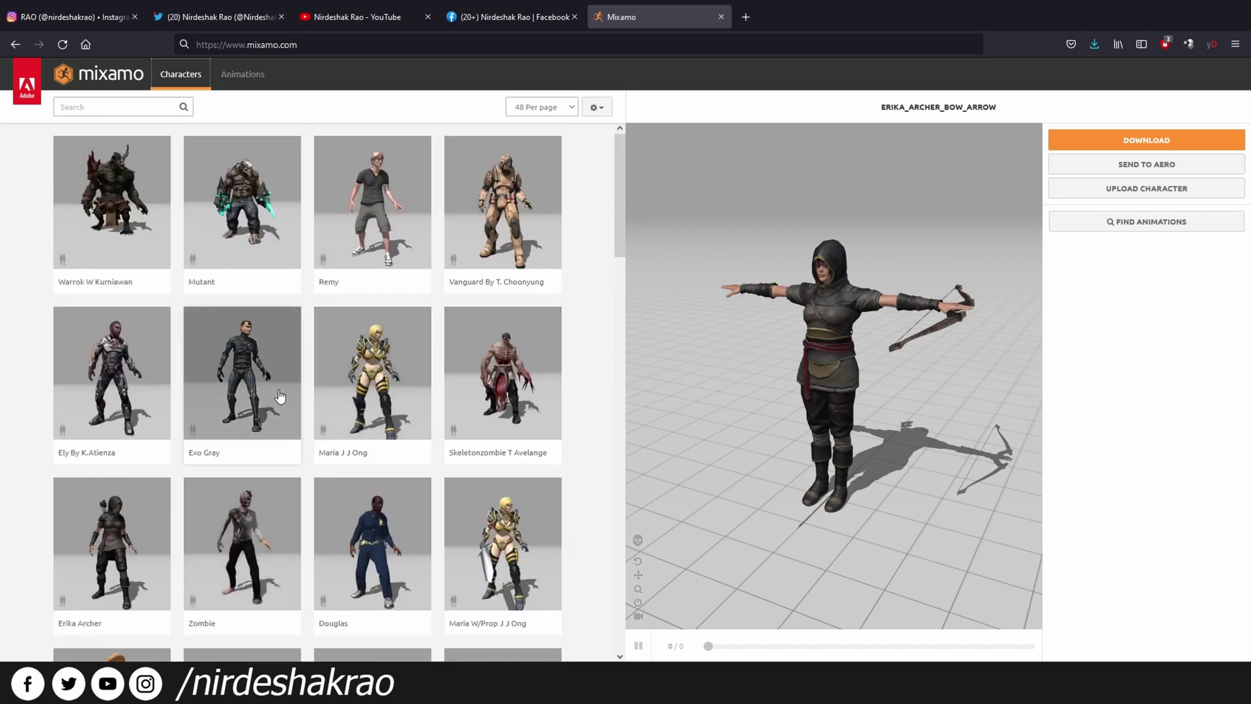
scroll(282, 393, "down", 1)
left_click(118, 368)
- Orbit Ely's preview to the front, then open and close the Upload Character dialog
scroll(296, 507, "down", 2)
scroll(296, 507, "down", 5)
scroll(296, 507, "down", 8)
scroll(296, 507, "down", 4)
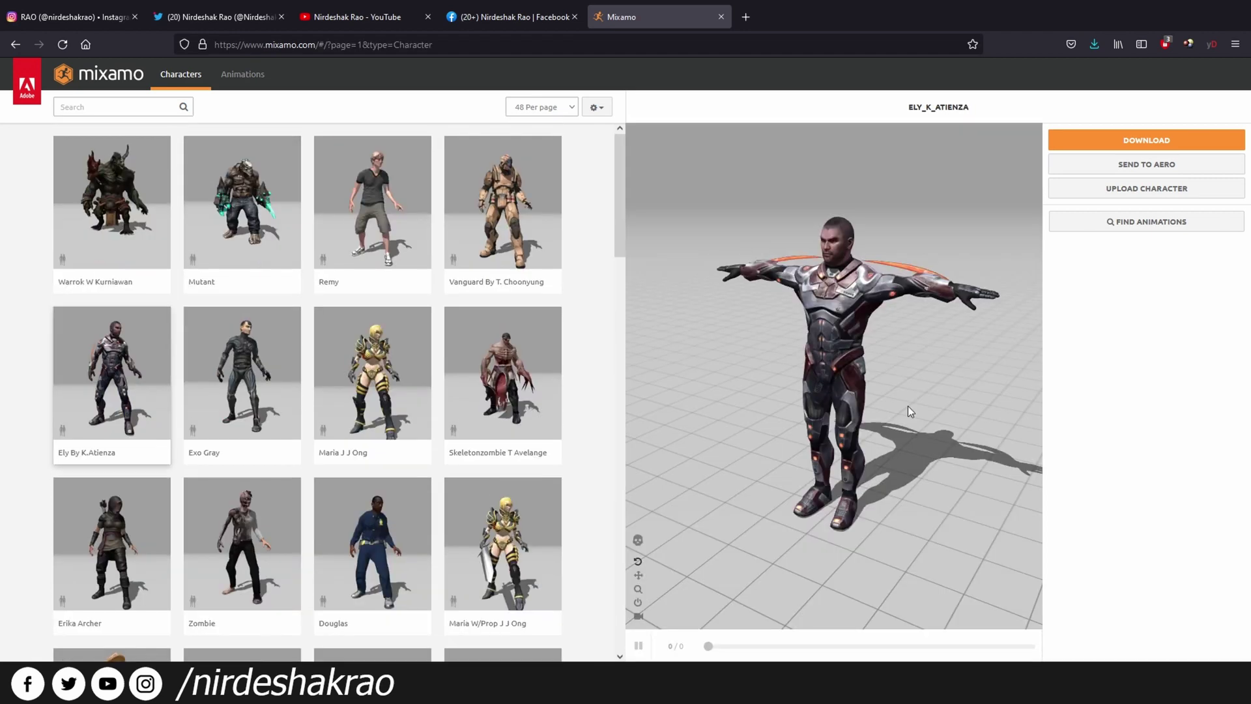
mouse_move(922, 392)
left_mouse_down()
mouse_move(982, 355)
mouse_move(942, 362)
mouse_move(954, 352)
left_mouse_up()
scroll(898, 383, "up", 2)
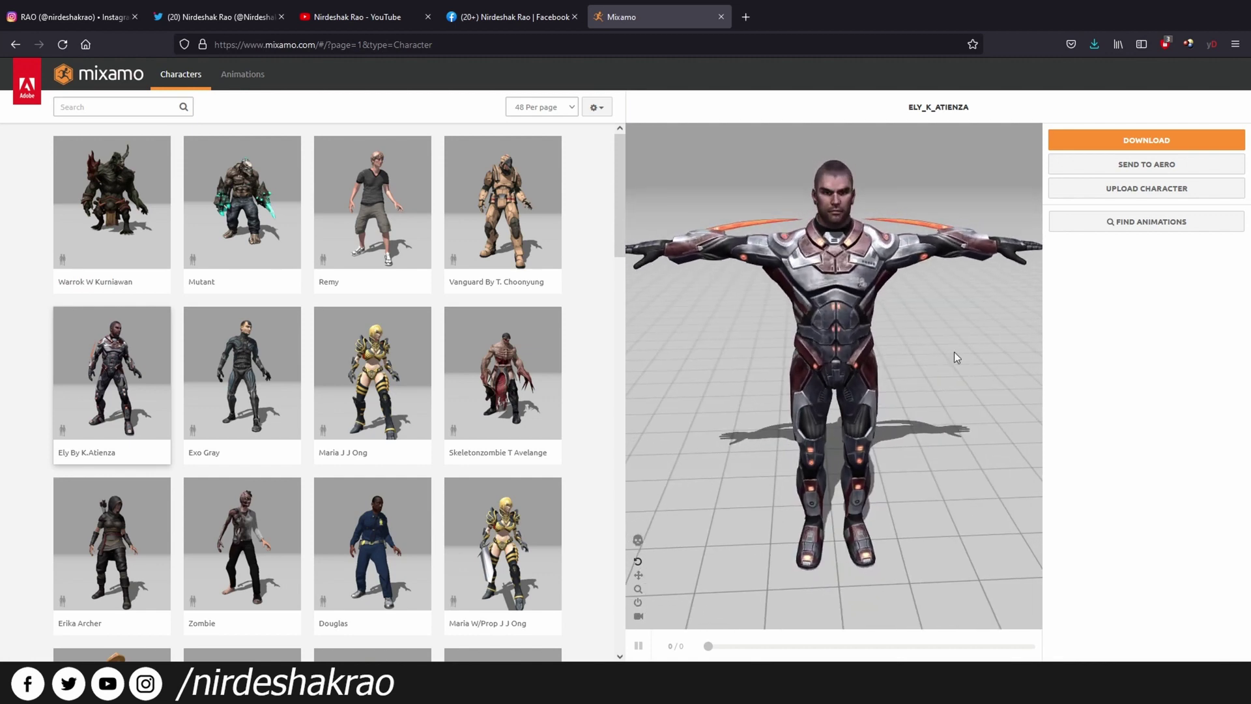
left_click(1149, 190)
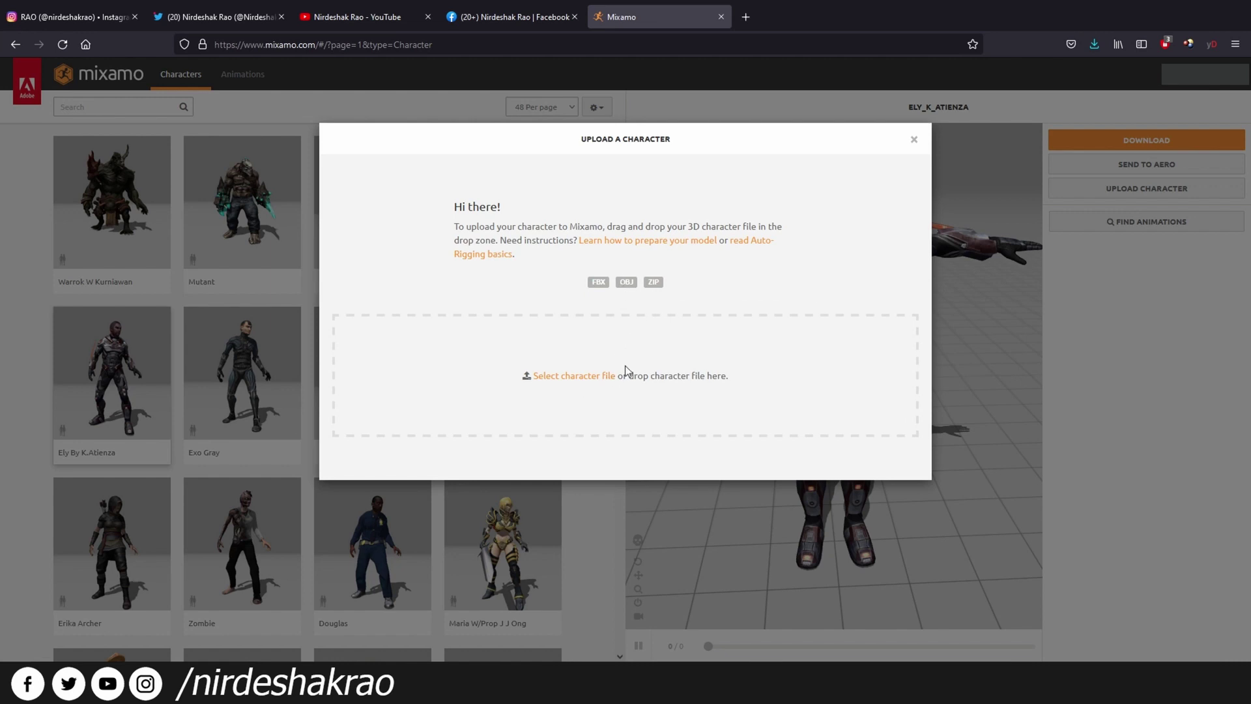
left_click(913, 141)
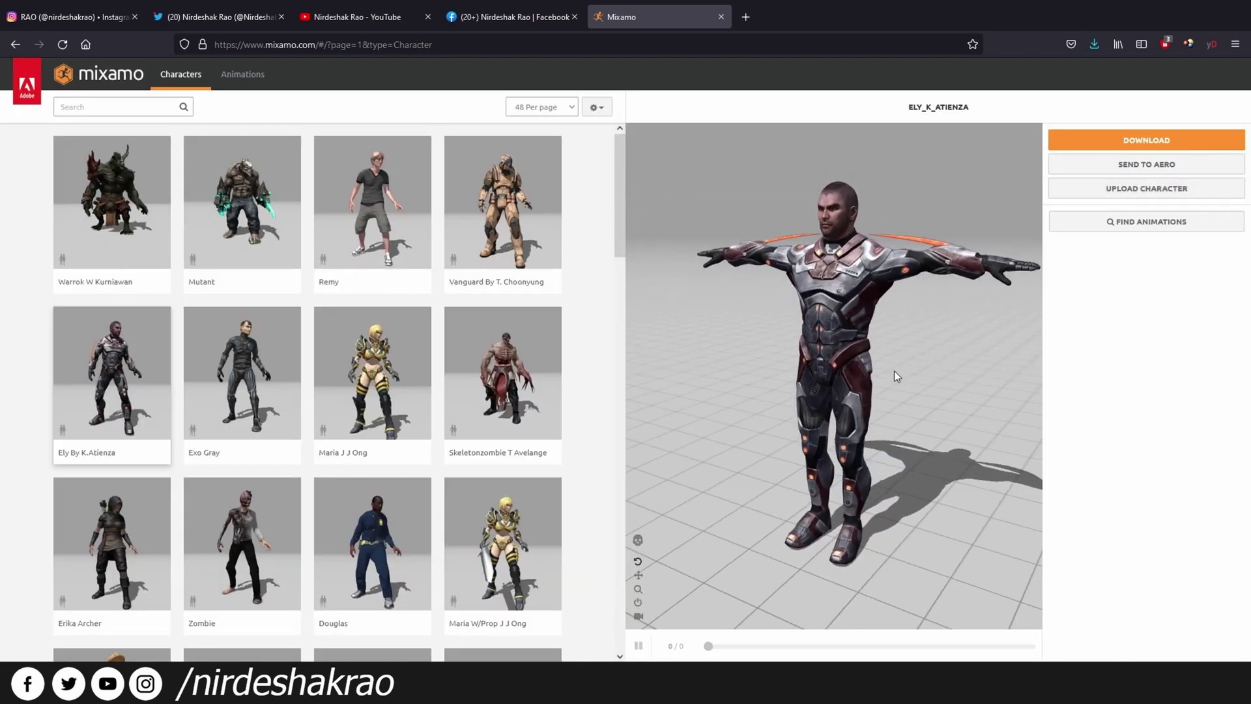
- In the Animations library, preview the Reaction and Rumba Dancing animations on the character
left_click(257, 83)
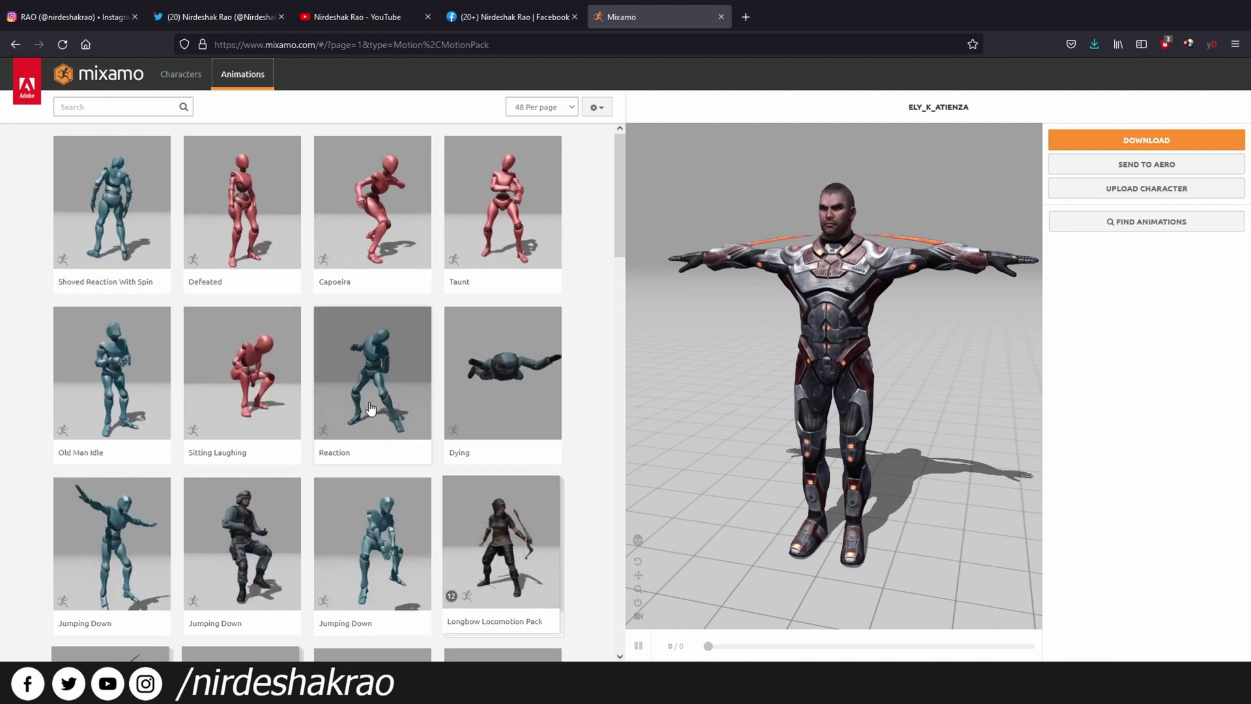
left_click(376, 370)
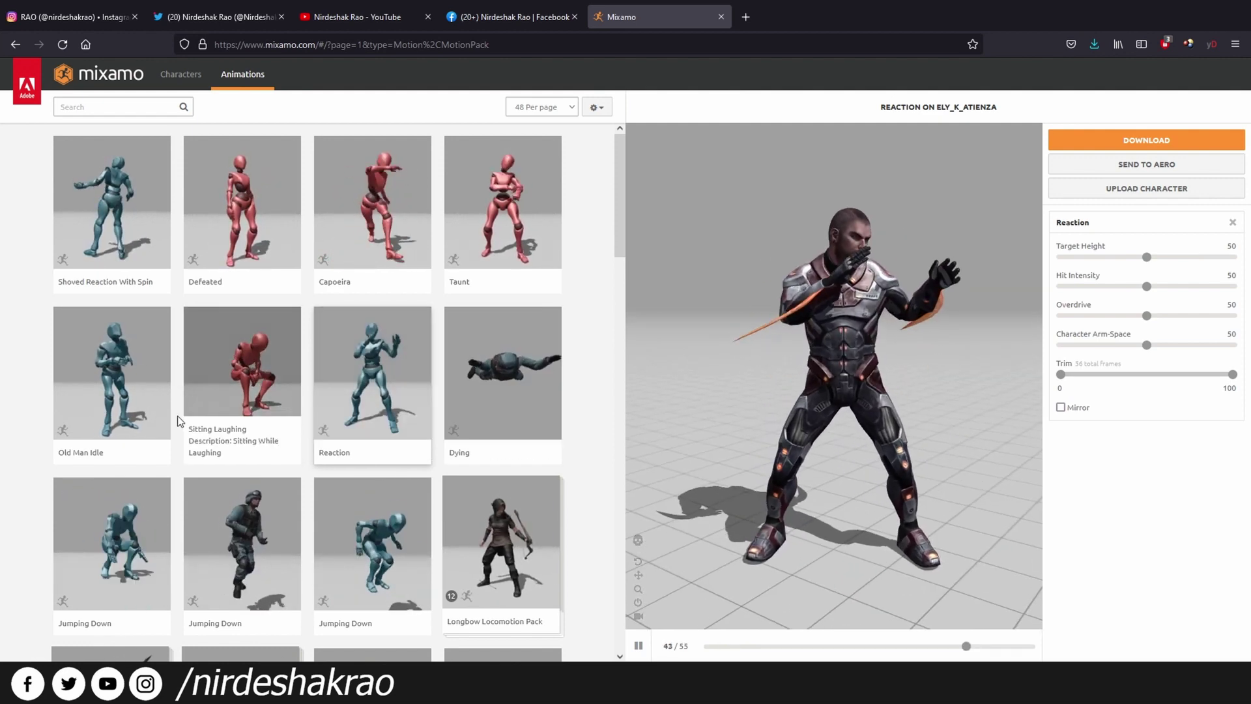
scroll(245, 406, "down", 5)
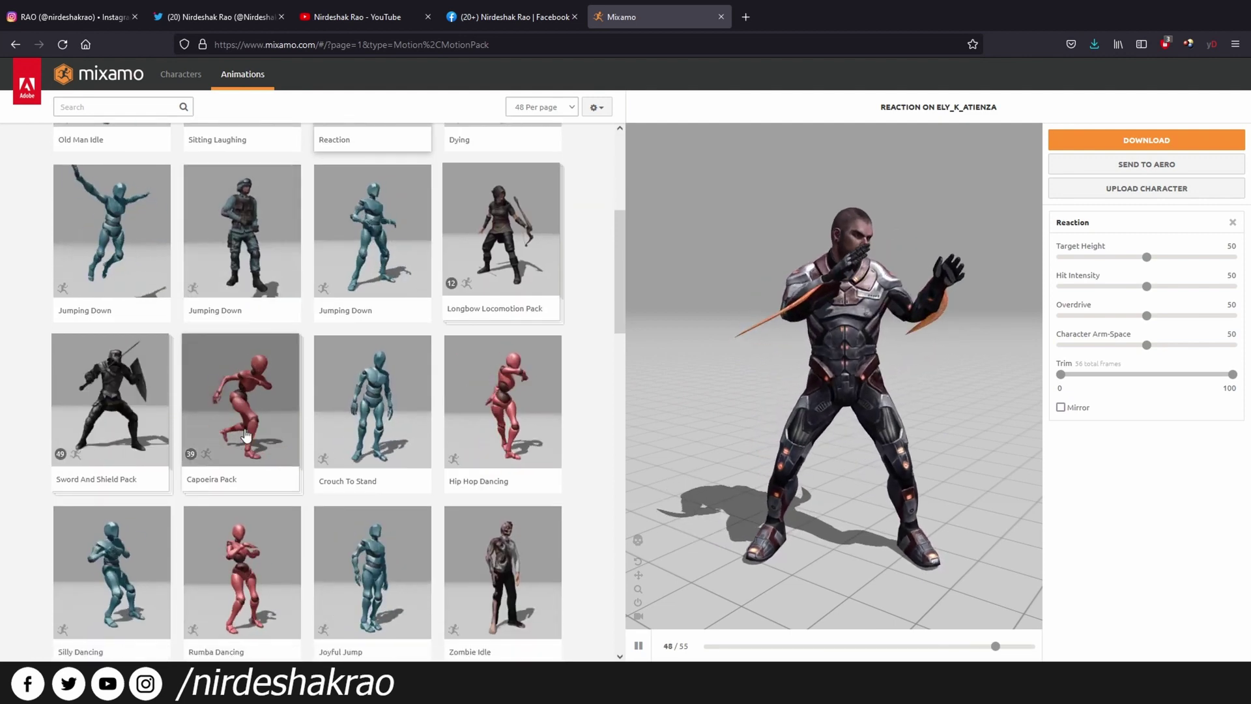
scroll(247, 430, "down", 1)
scroll(404, 495, "down", 2)
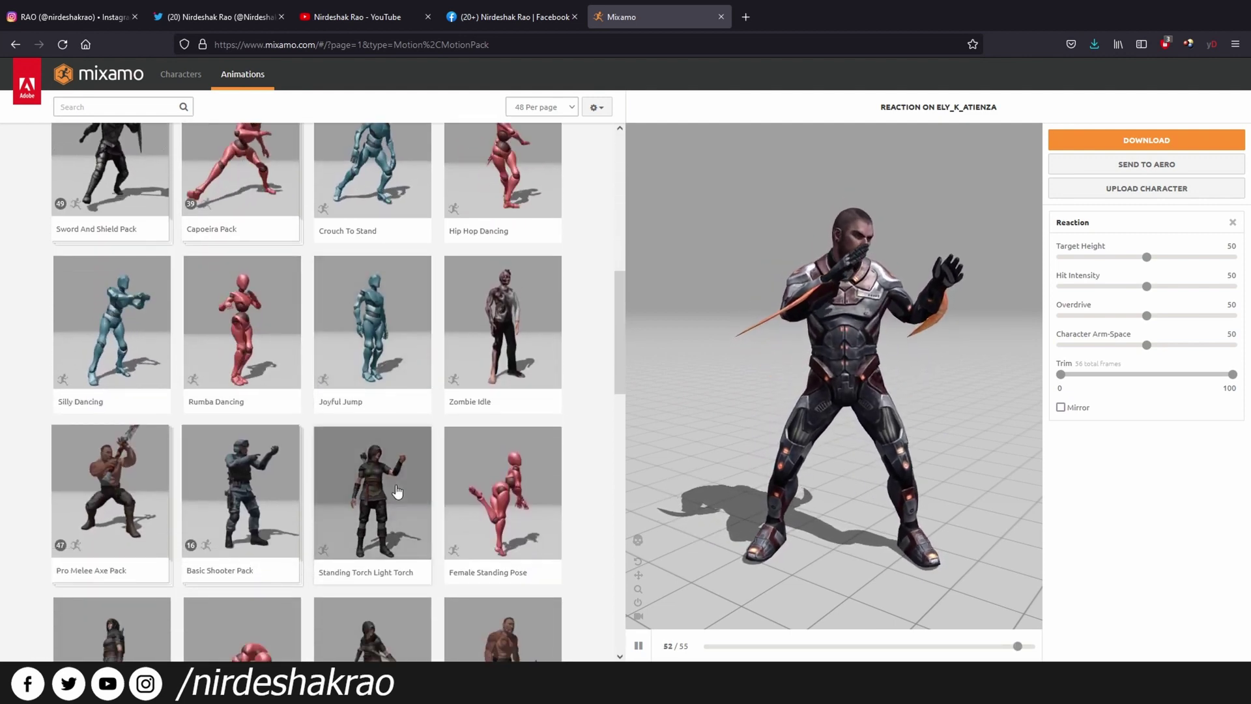
left_click(253, 334)
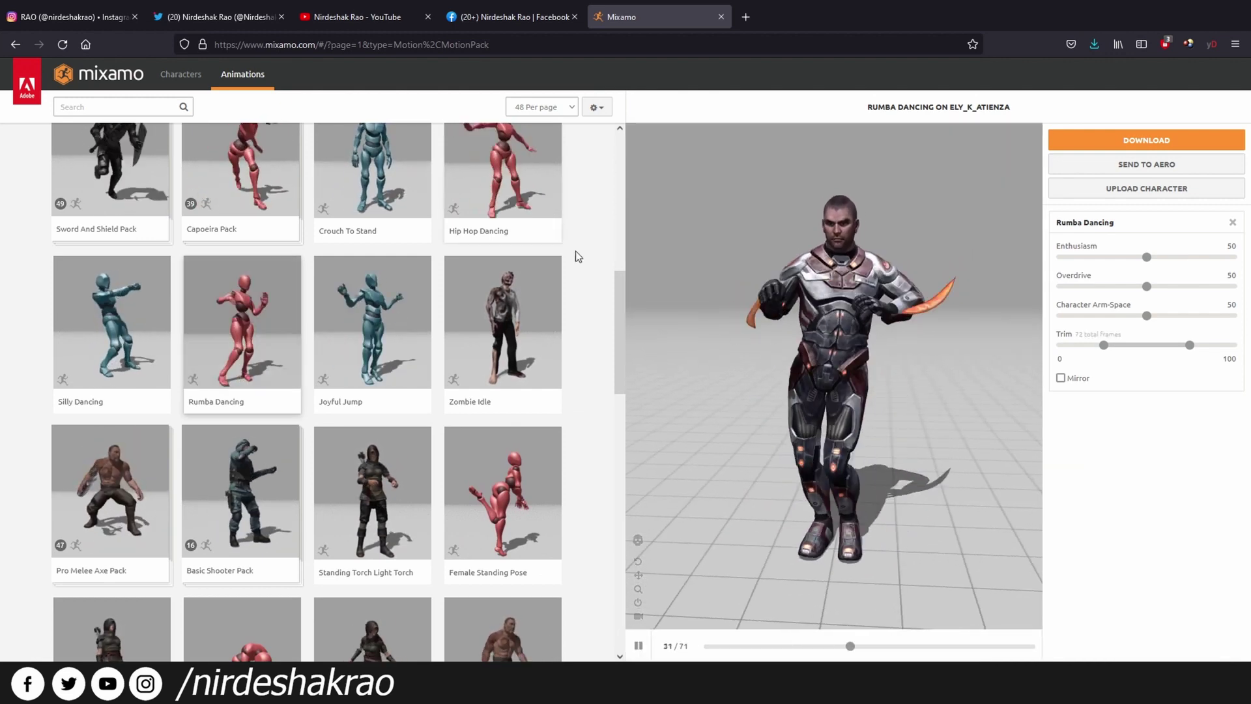
- Preview Death From Right, Standing Run Forward, and finally Rifle Turn
scroll(417, 380, "down", 4)
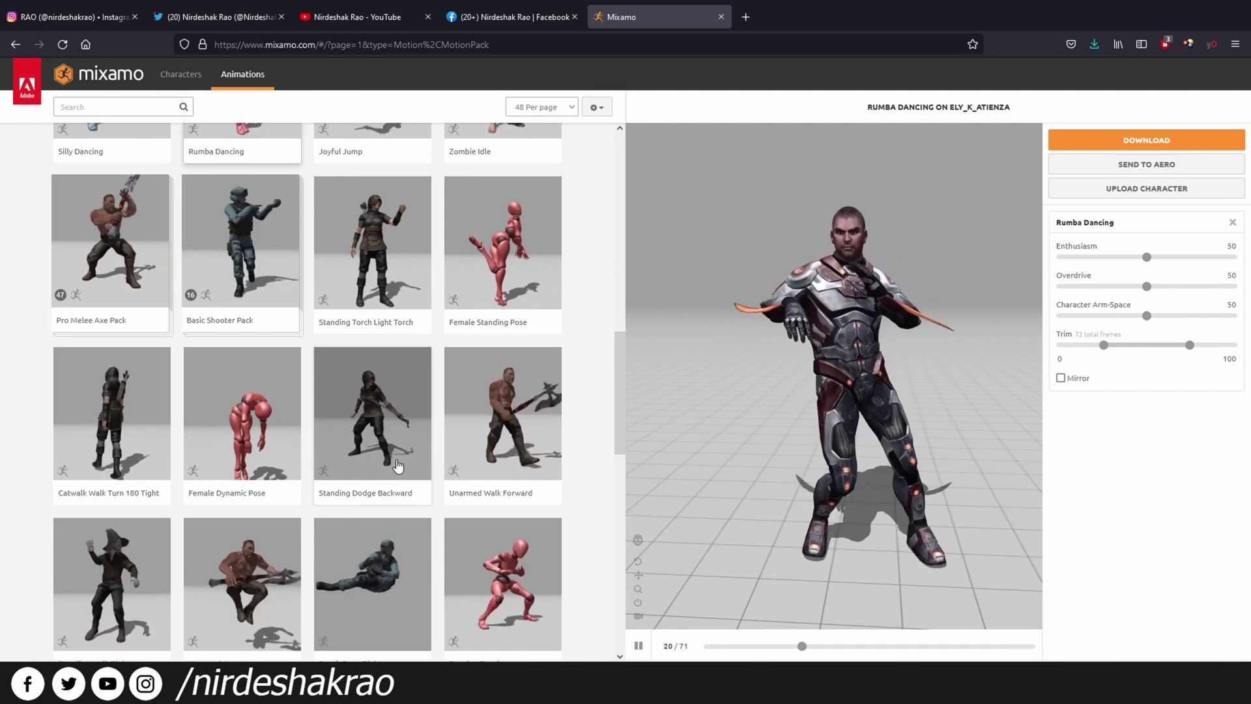
scroll(391, 554, "down", 1)
left_click(384, 578)
scroll(385, 578, "down", 2)
scroll(383, 508, "up", 1)
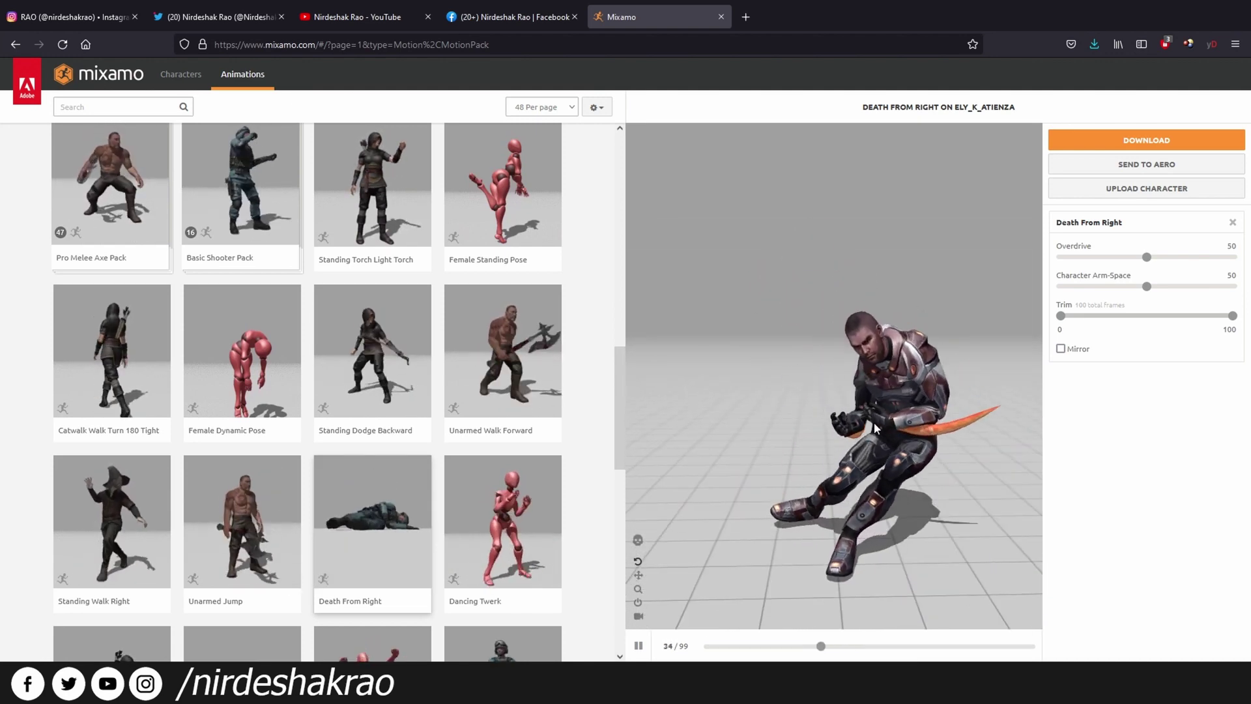
scroll(436, 522, "down", 3)
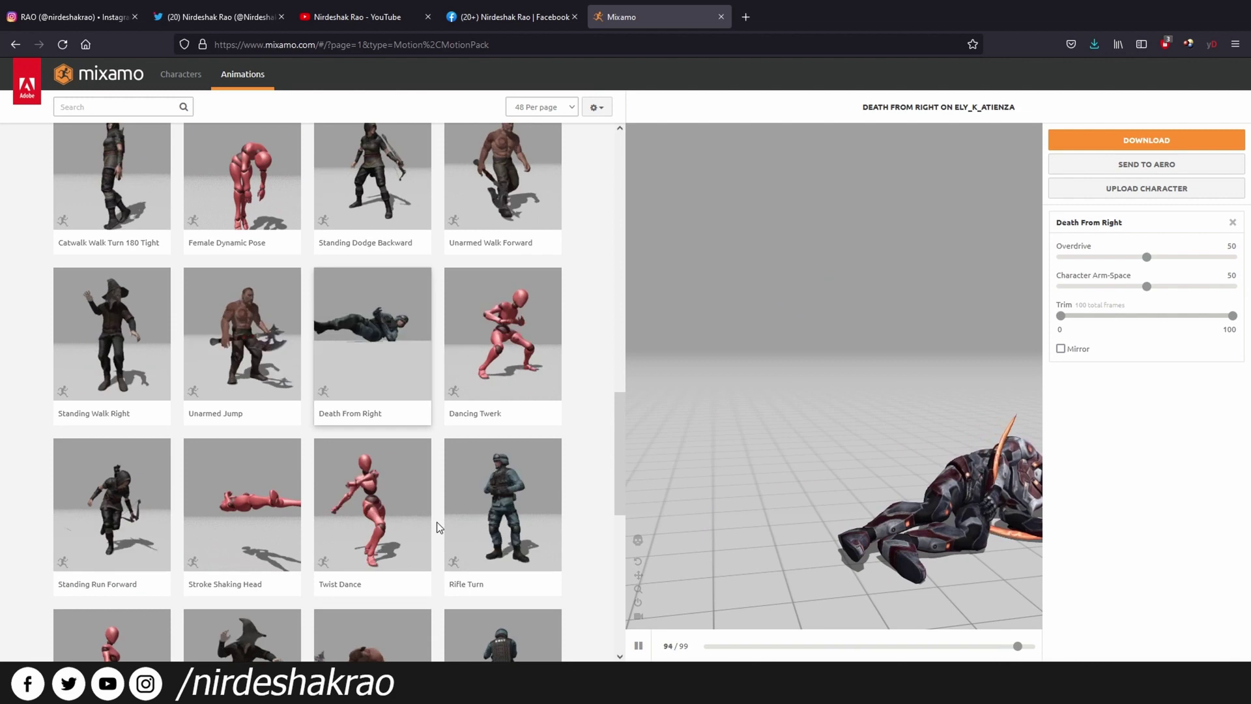
left_click(115, 485)
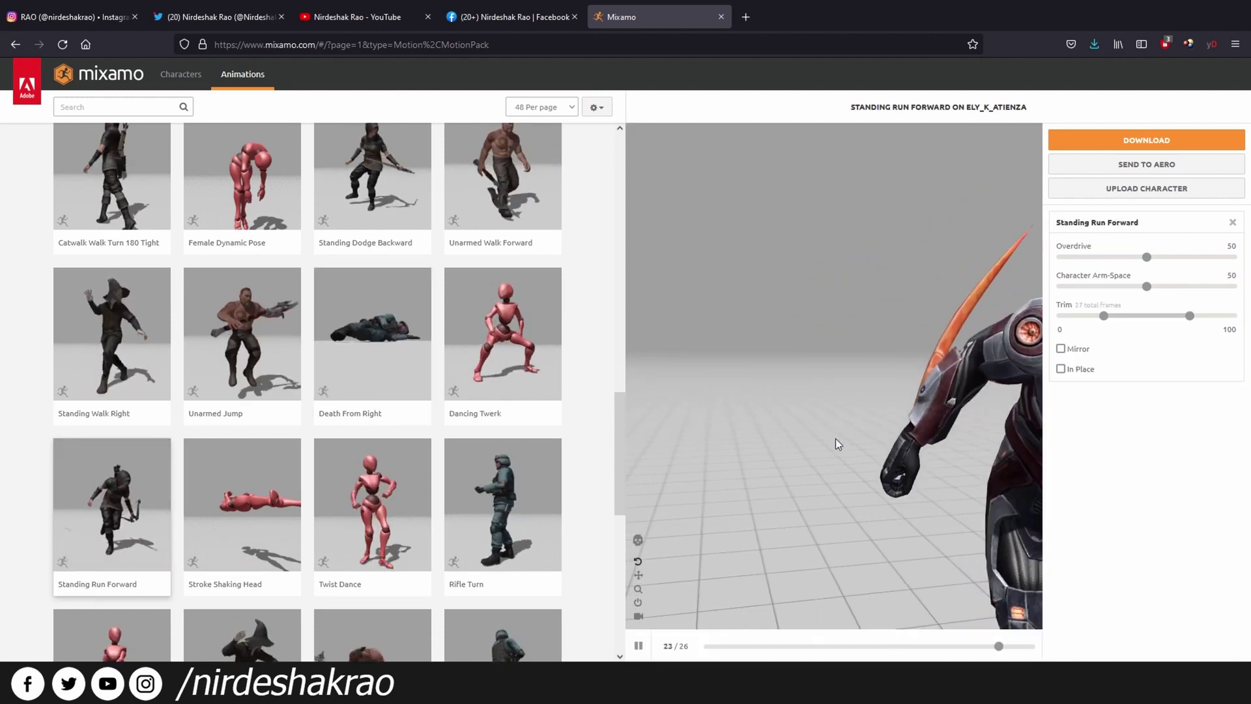
left_click(479, 461)
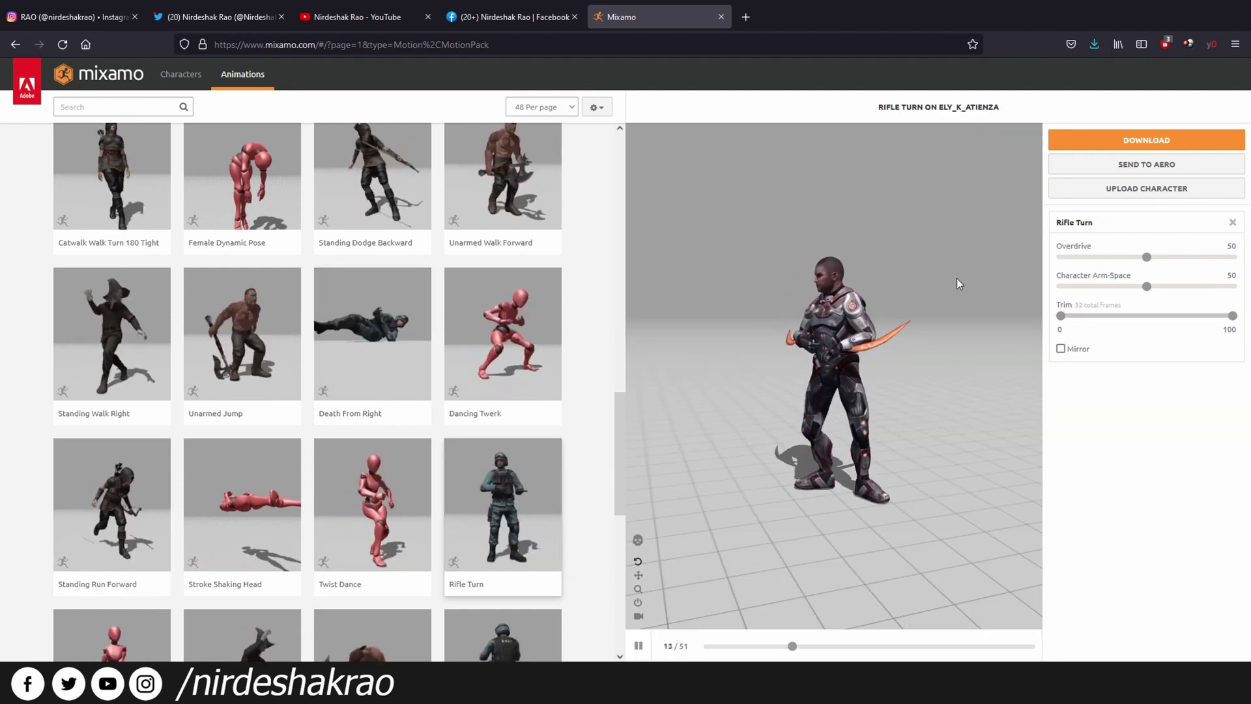
- Open Rifle Turn's Download Settings and cancel without downloading
left_click(1110, 141)
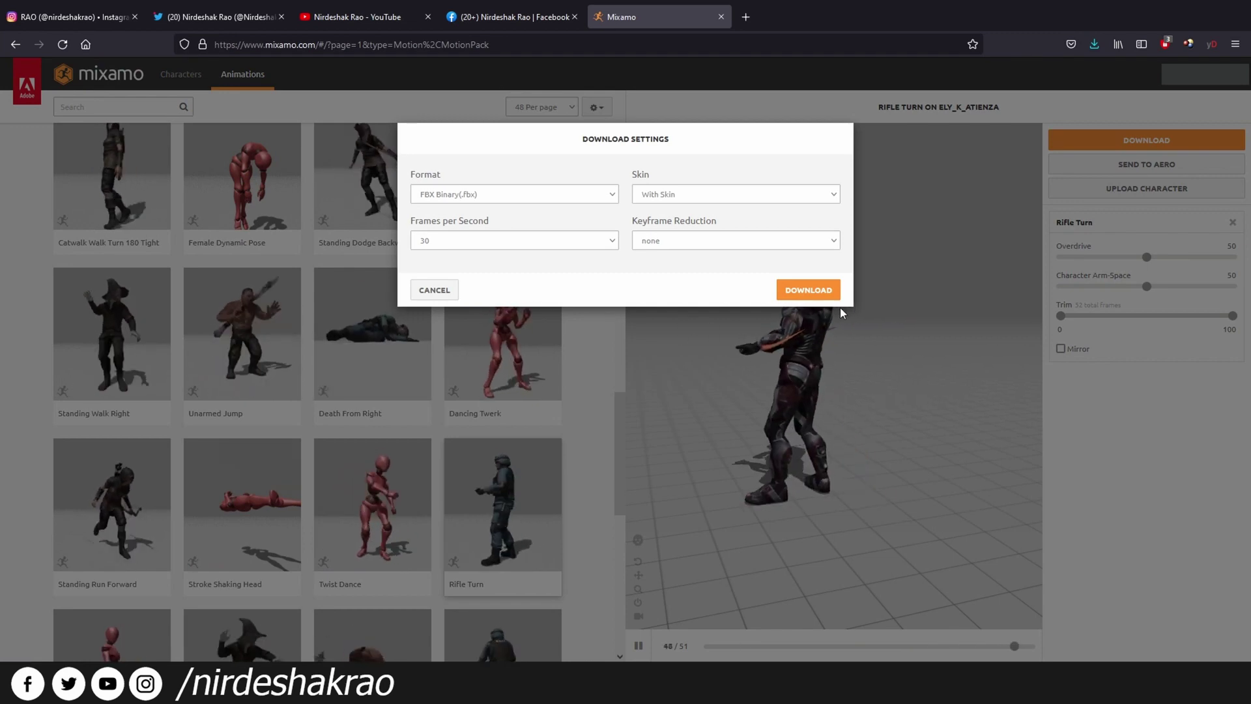
left_click(448, 290)
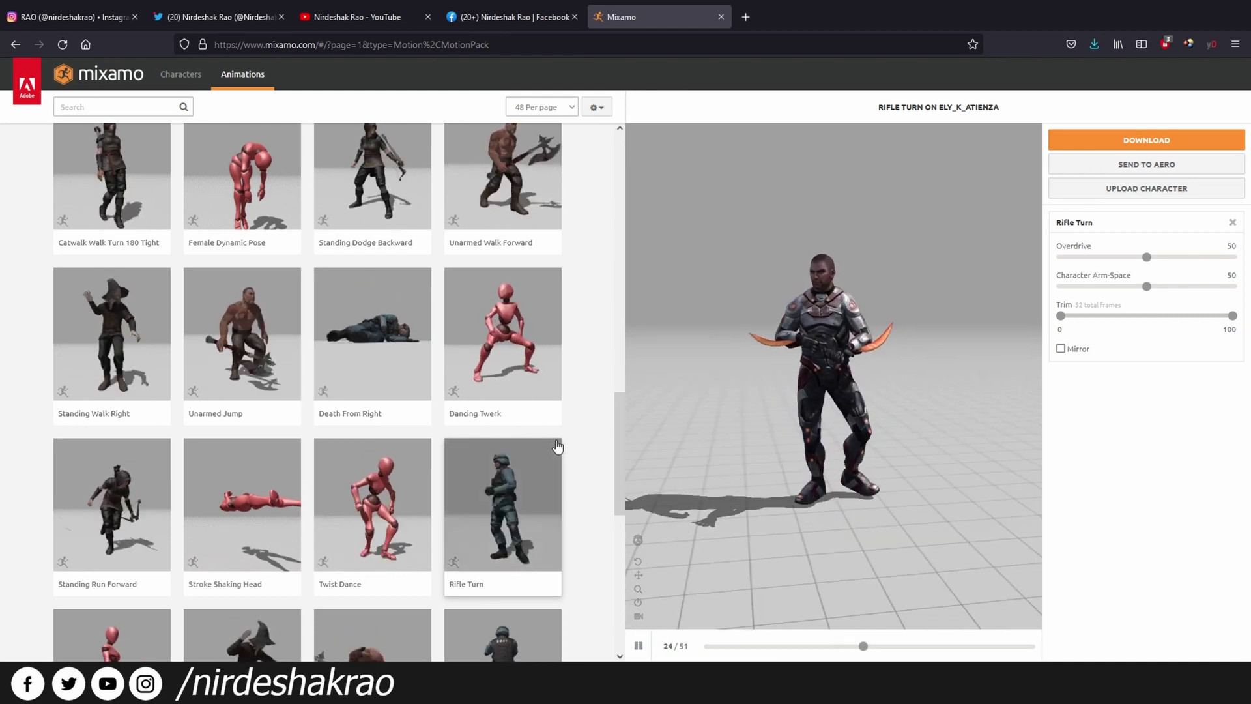
scroll(550, 449, "up", 10)
scroll(550, 450, "up", 4)
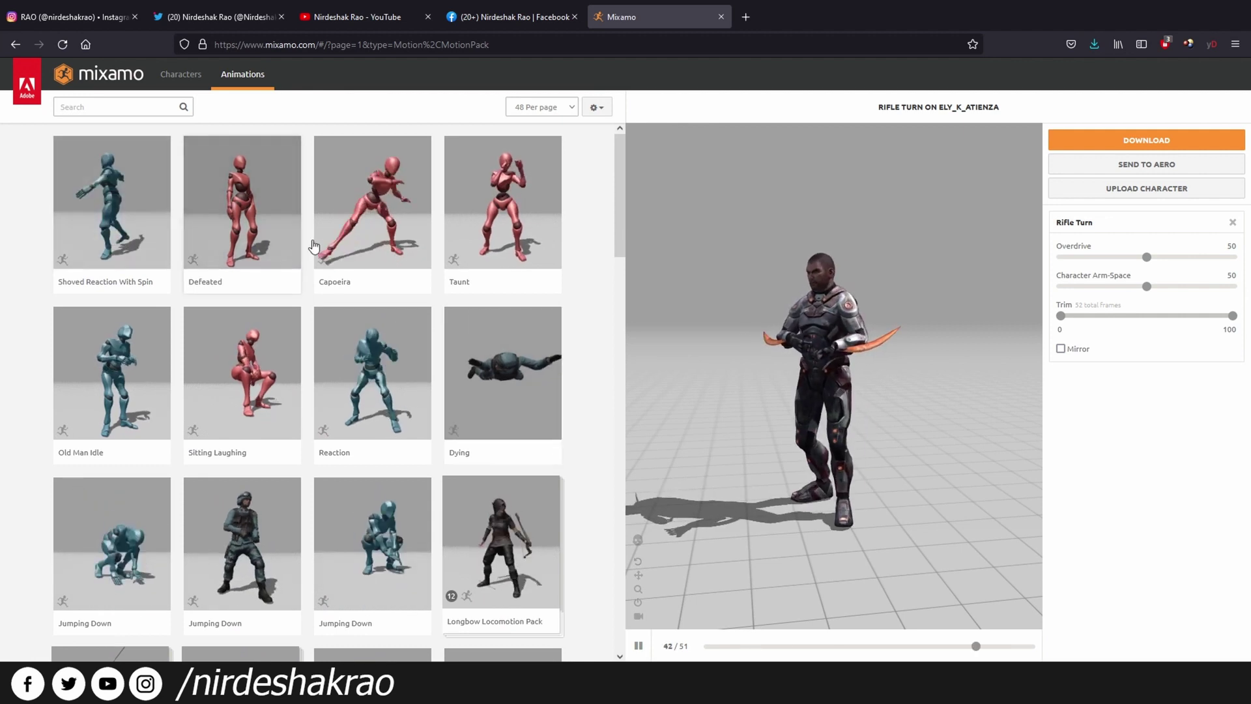
- Search the animation library for 'pose' and clear the genre filter
left_click(120, 108)
type("pose")
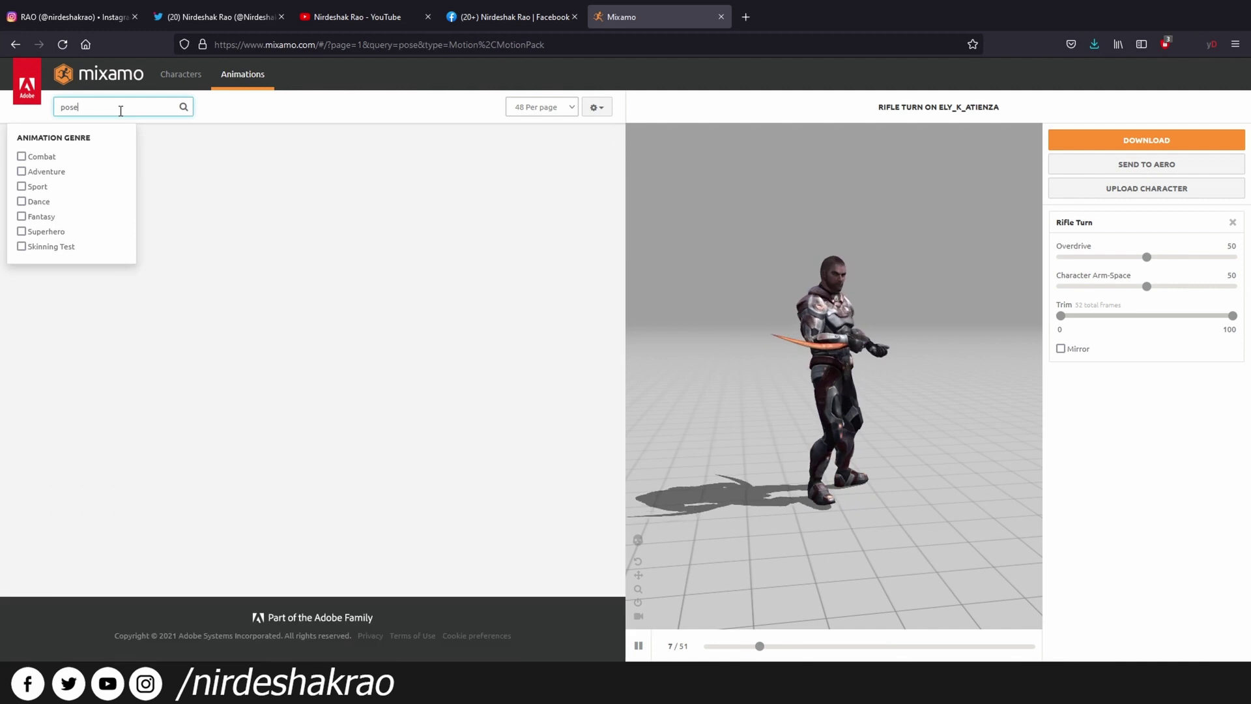
left_click(292, 123)
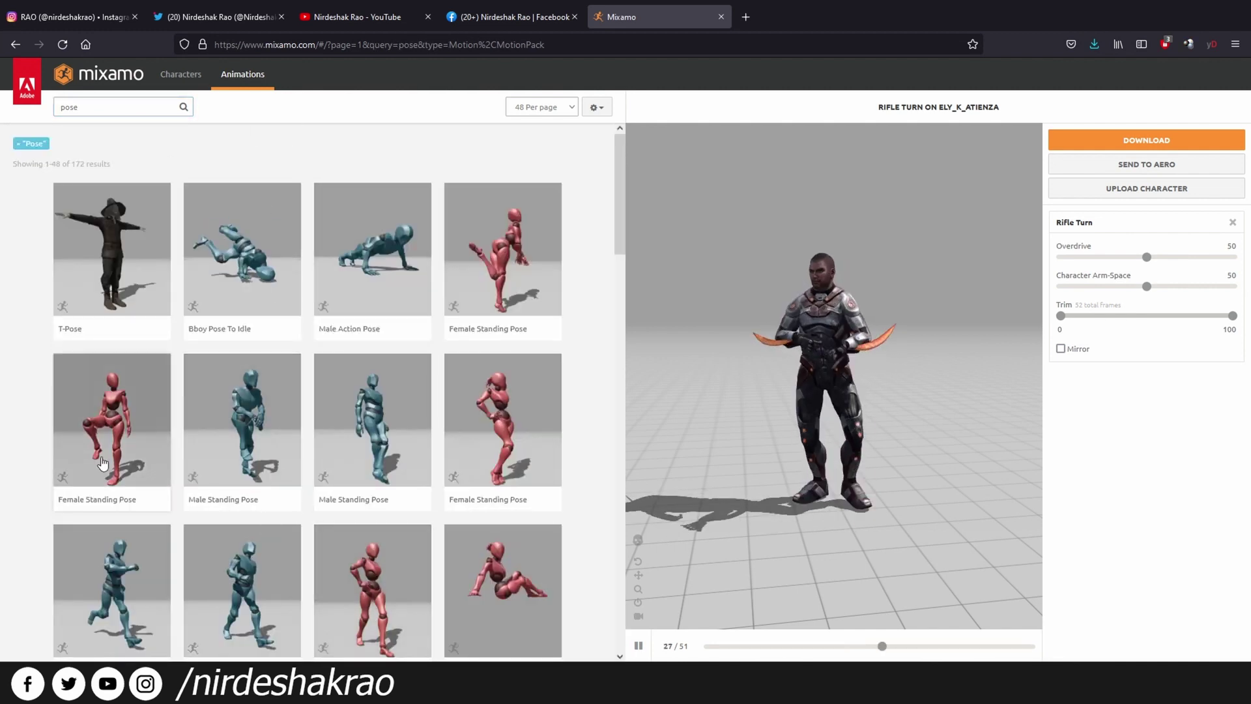
left_click(236, 448)
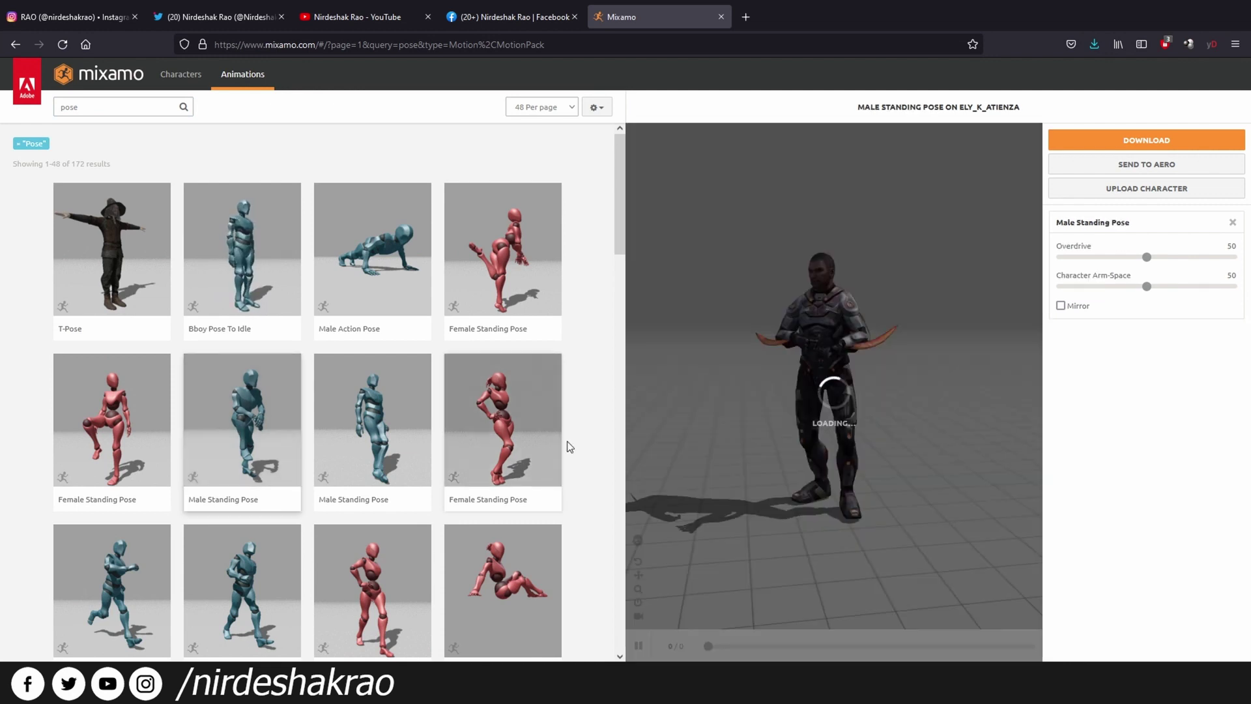
mouse_move(753, 501)
left_mouse_down()
mouse_move(739, 490)
mouse_move(844, 503)
left_mouse_up()
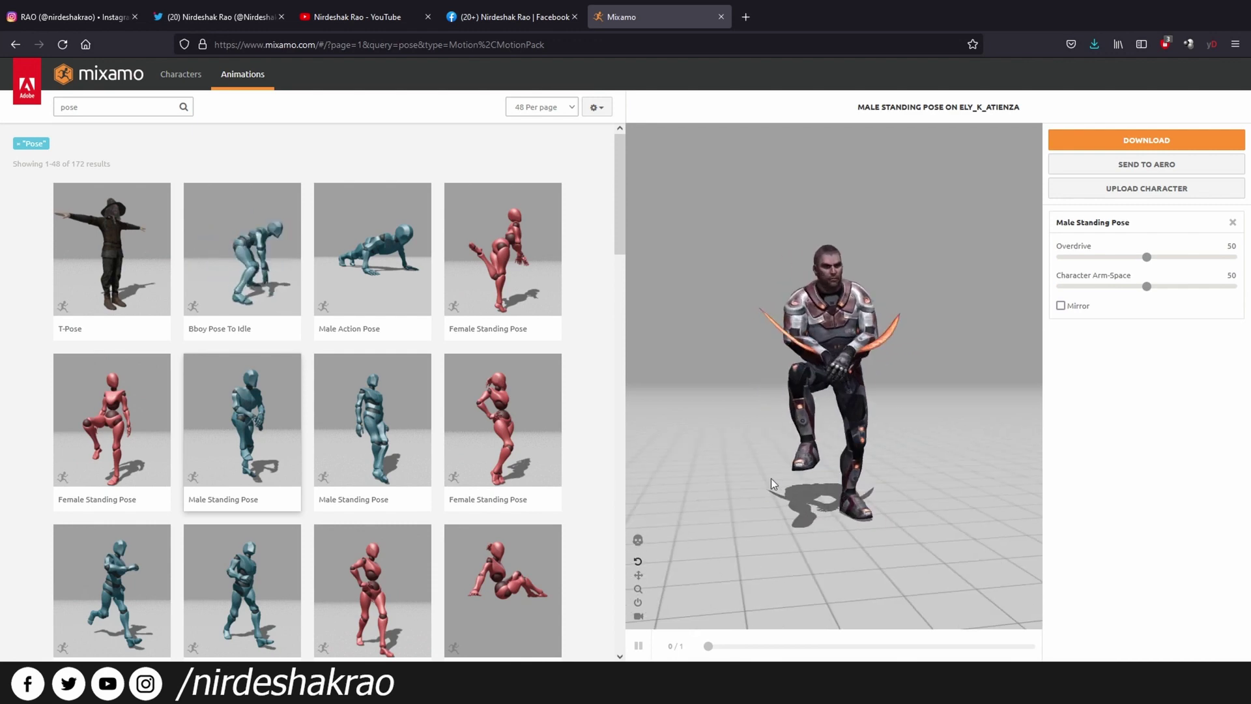
left_click_drag(818, 500, 783, 498)
scroll(326, 513, "down", 5)
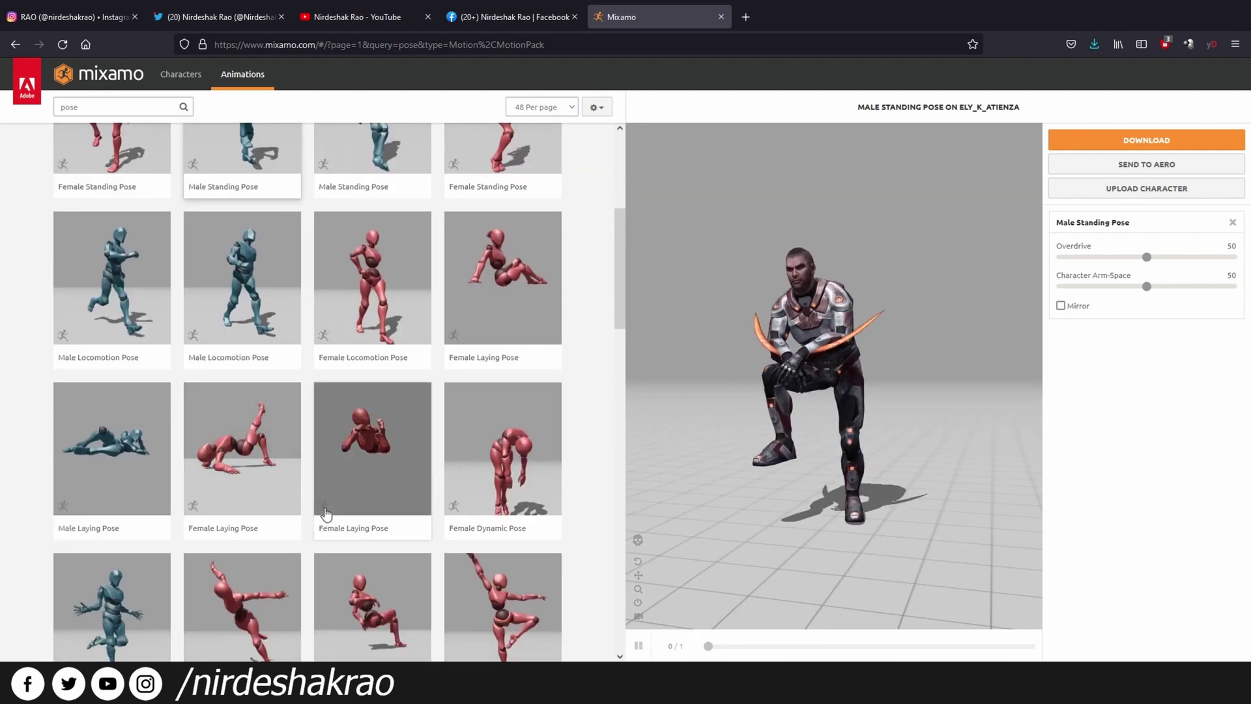
scroll(460, 542, "up", 5)
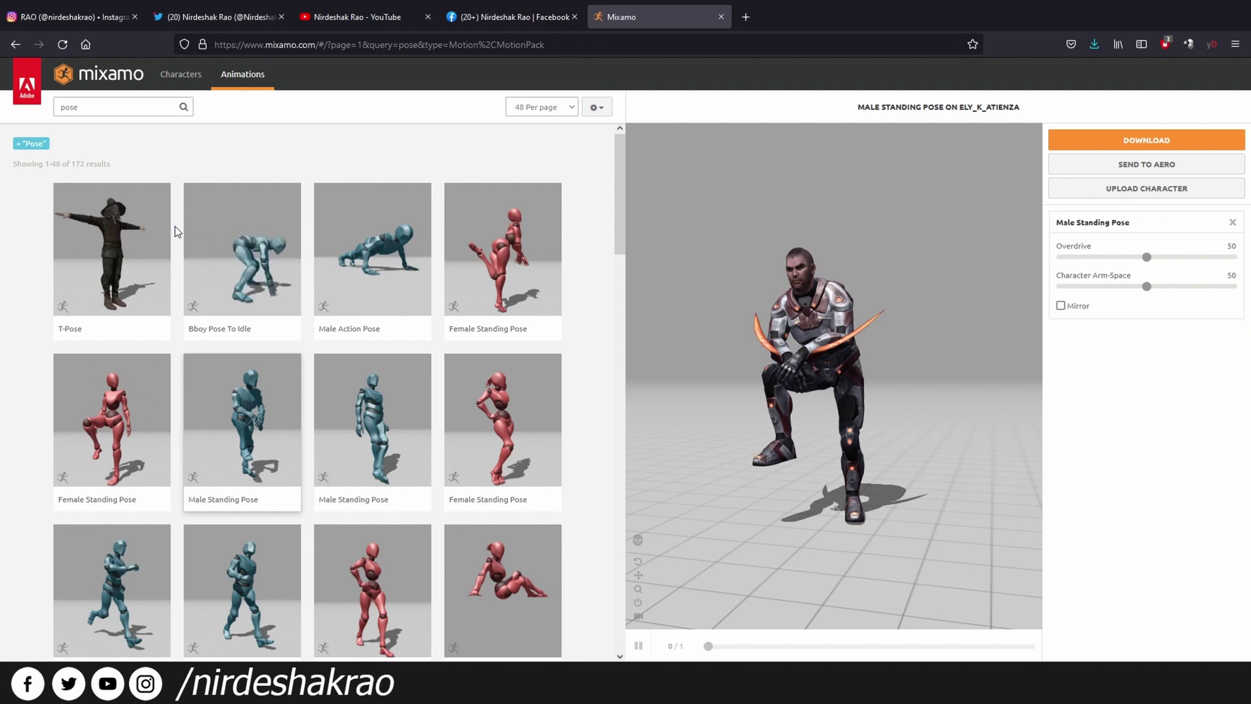
double_click(65, 108)
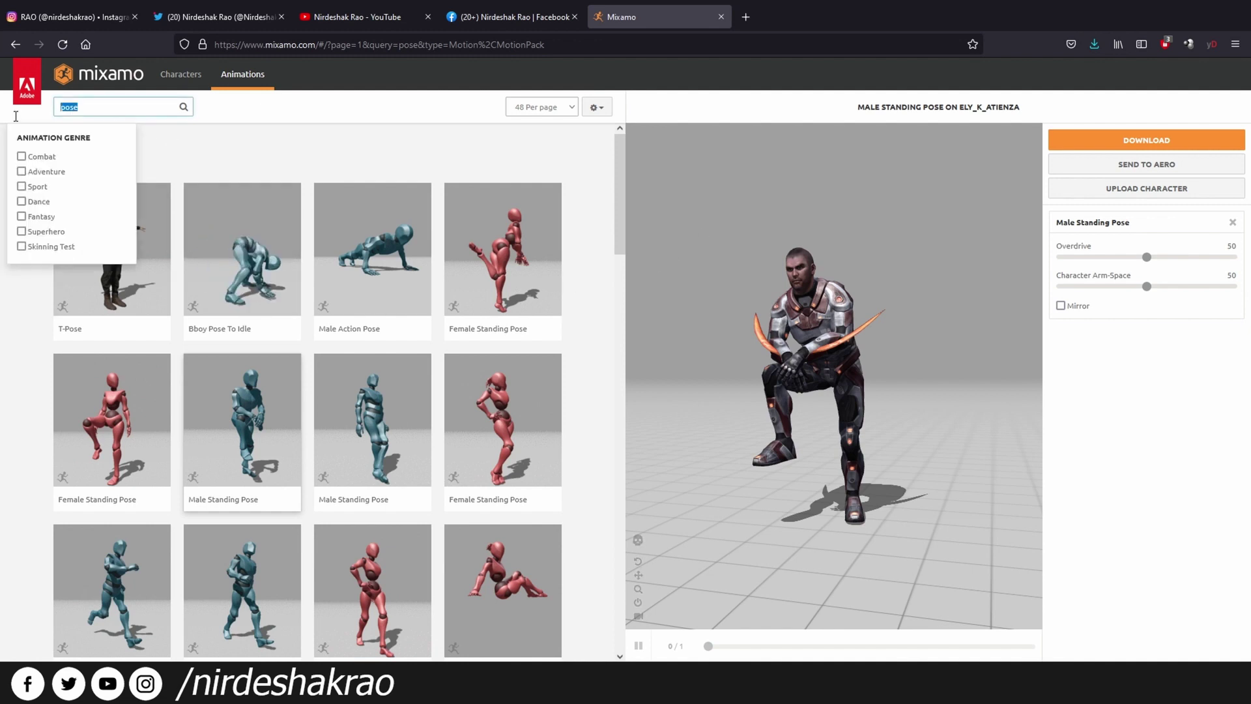
- Clear the pose search and preview the Basic Shooter Pack on the character
key("BackSpace")
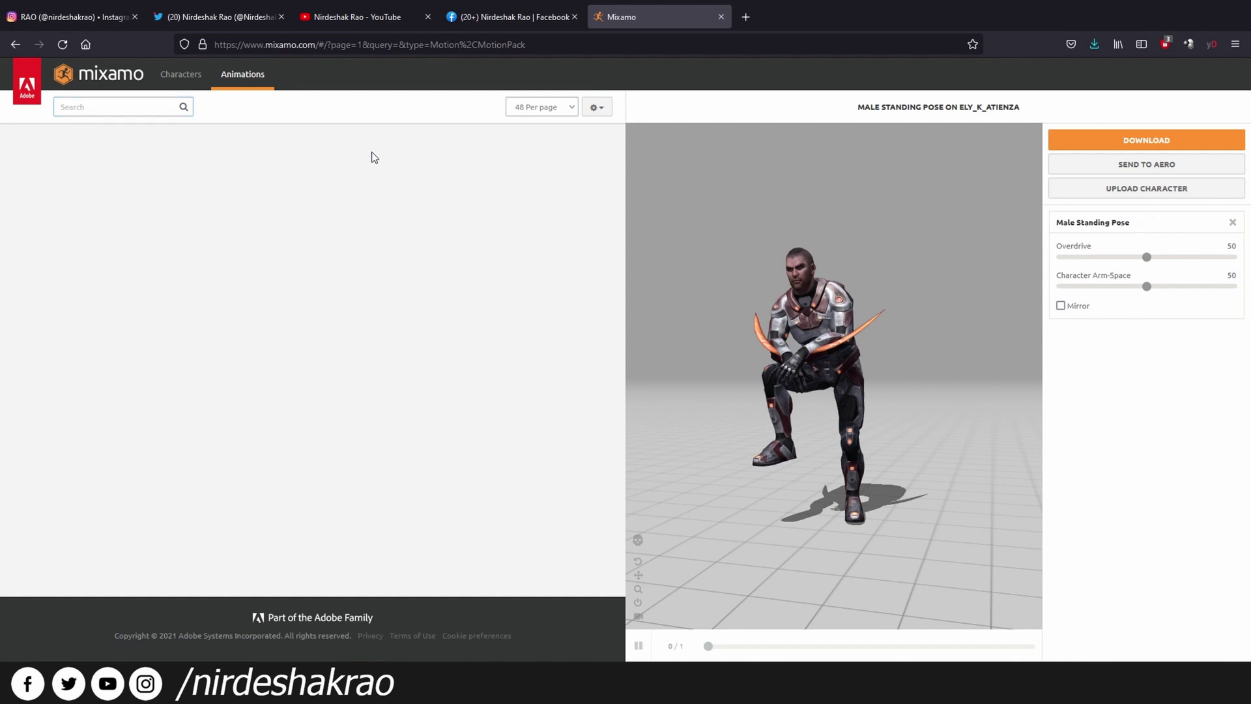
scroll(507, 506, "down", 3)
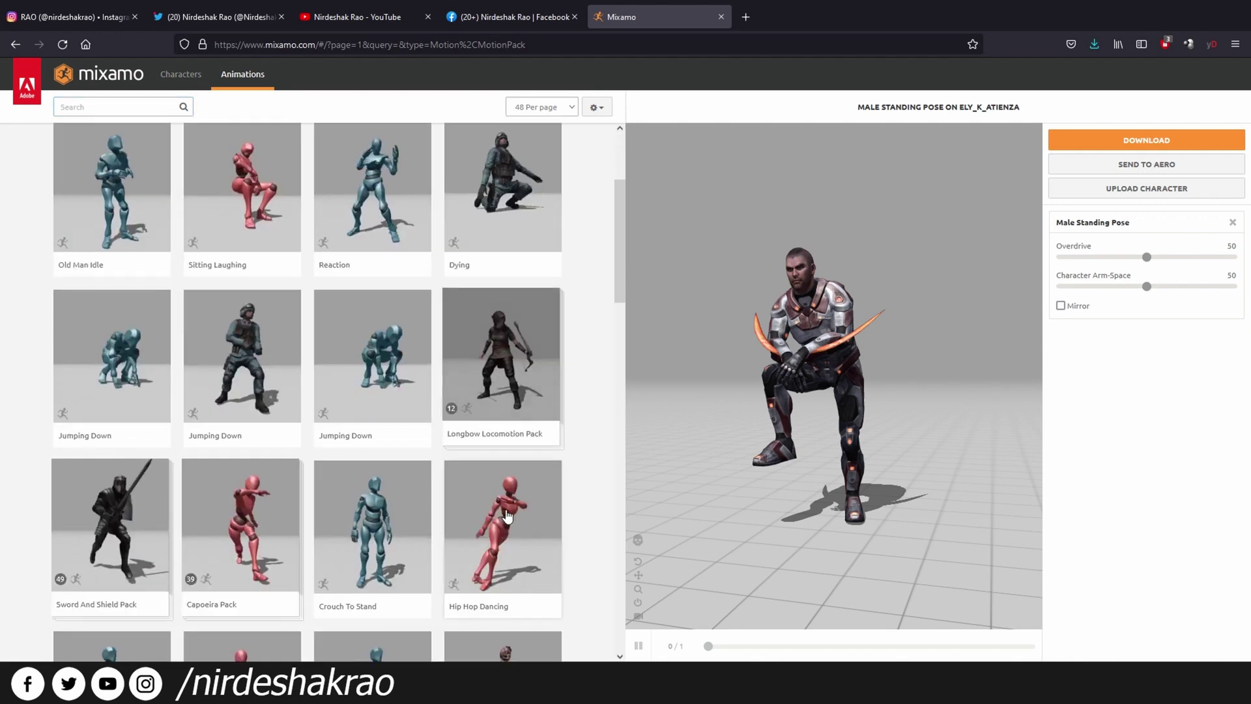
scroll(507, 506, "down", 3)
scroll(495, 508, "down", 4)
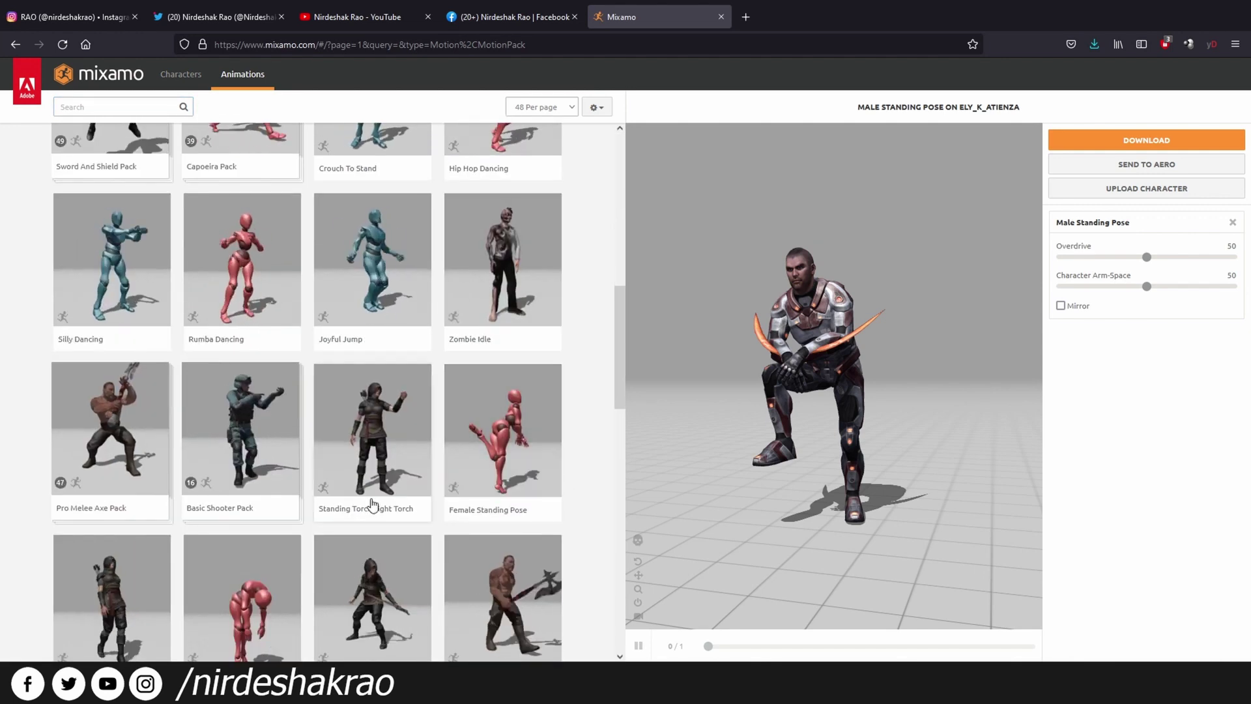
left_click(273, 449)
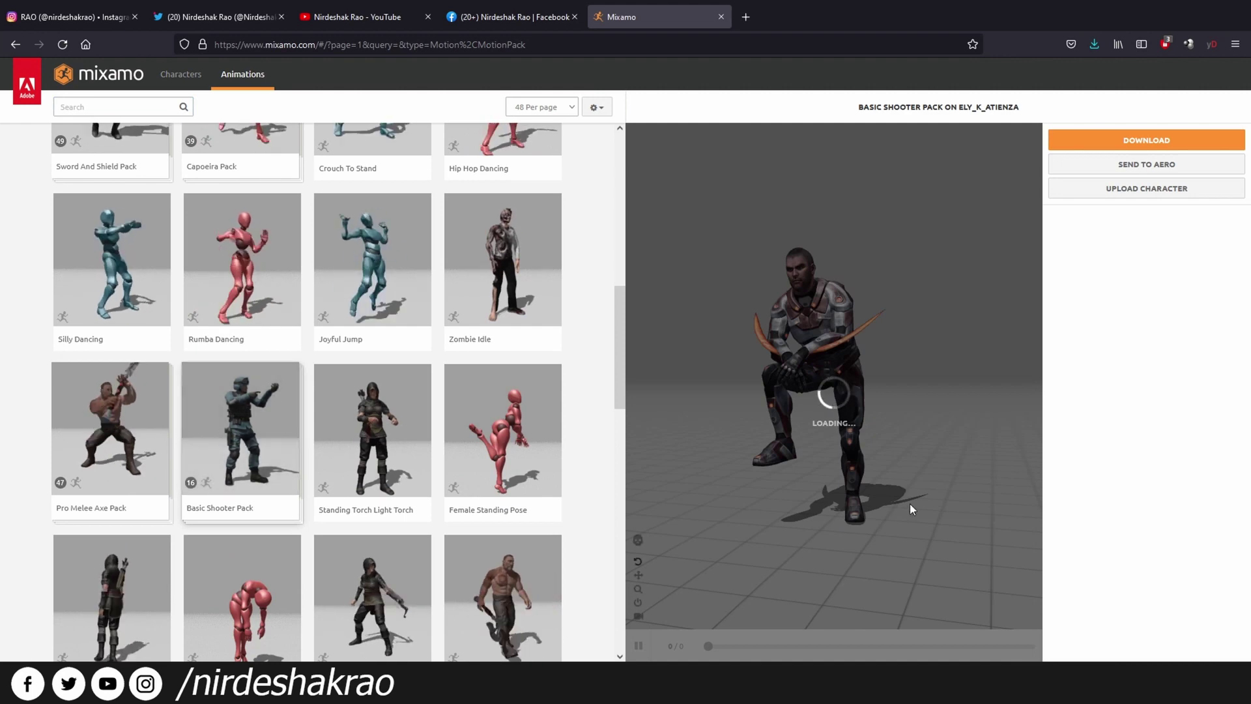
- Apply Unarmed Jump and scrub the timeline to frame 32 of 70
scroll(813, 423, "up", 5)
scroll(317, 456, "down", 2)
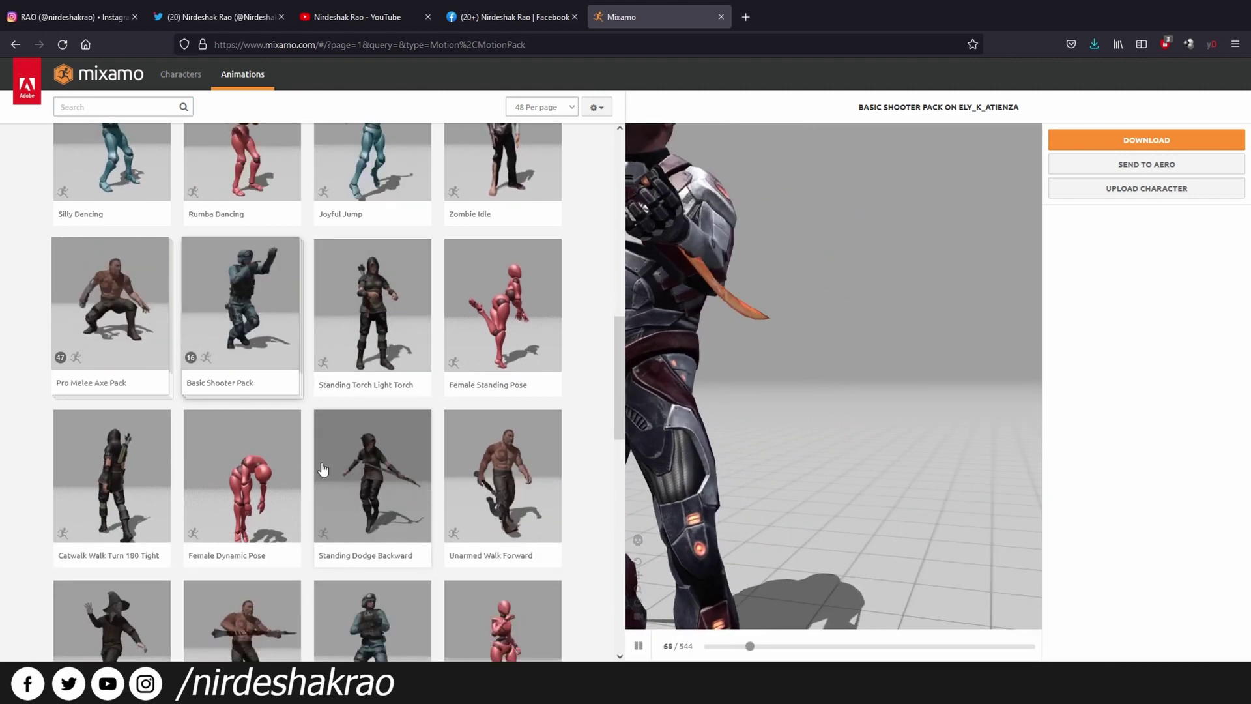
scroll(309, 461, "down", 3)
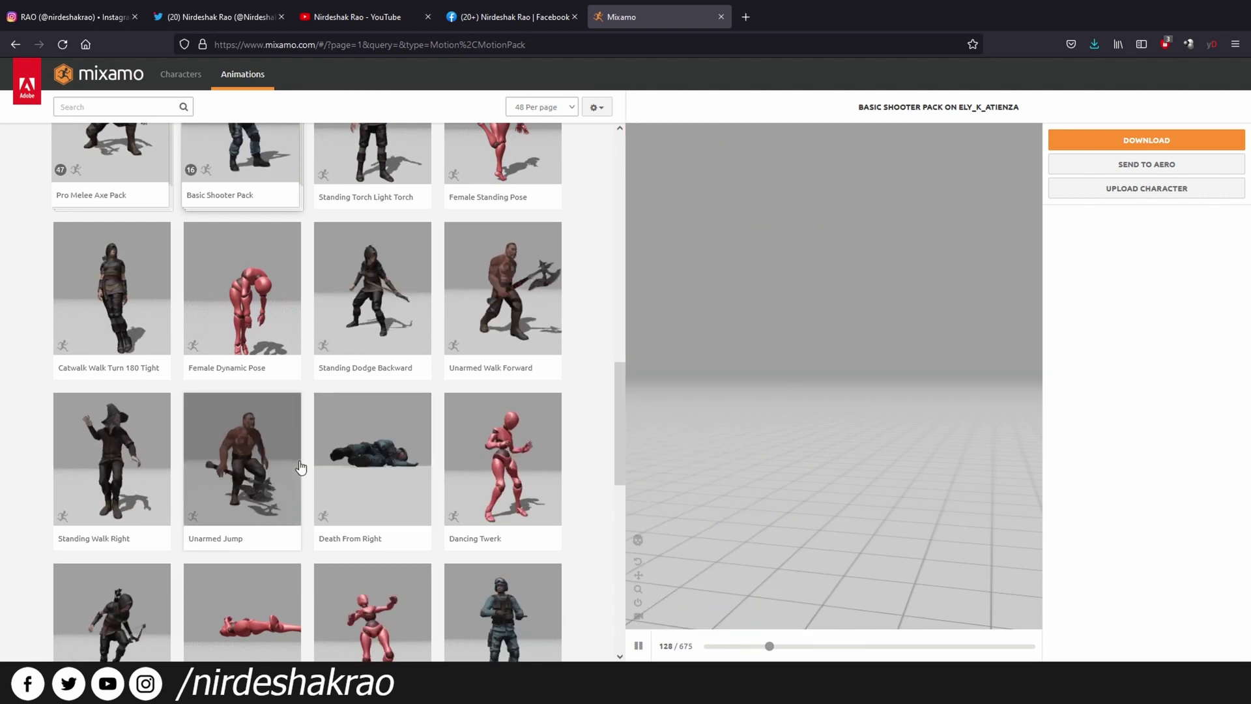
left_click(238, 460)
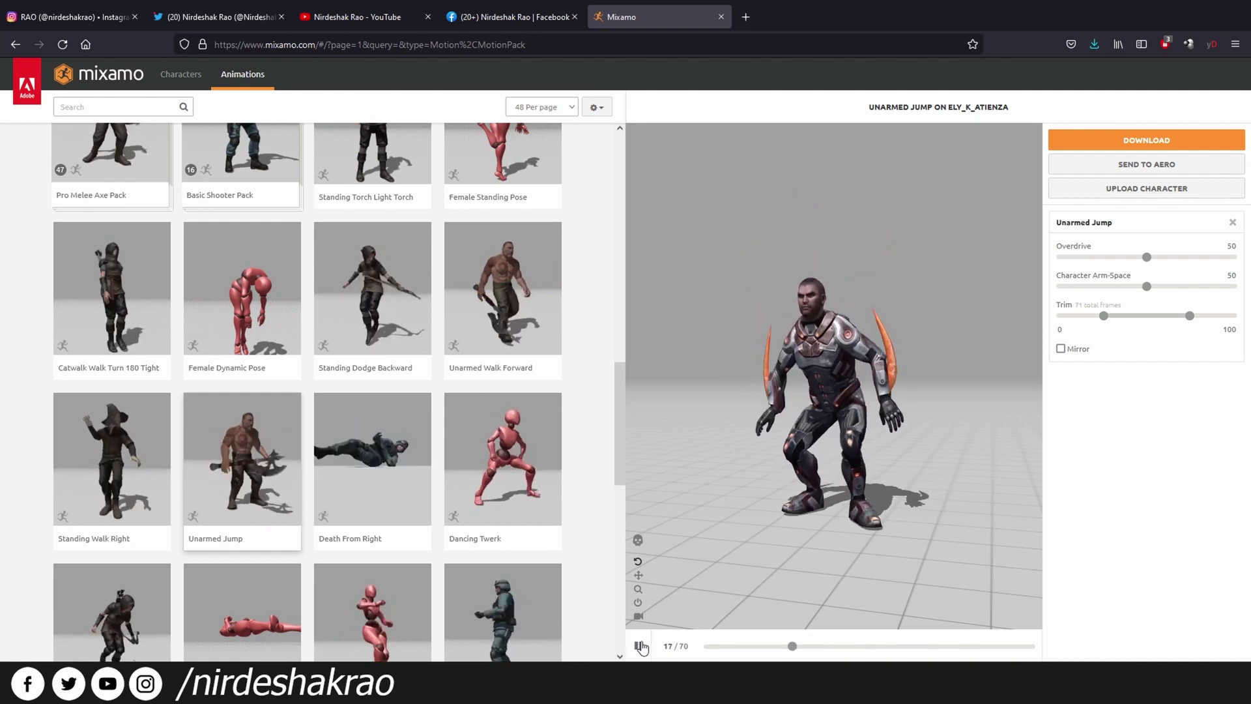
left_click_drag(798, 648, 857, 648)
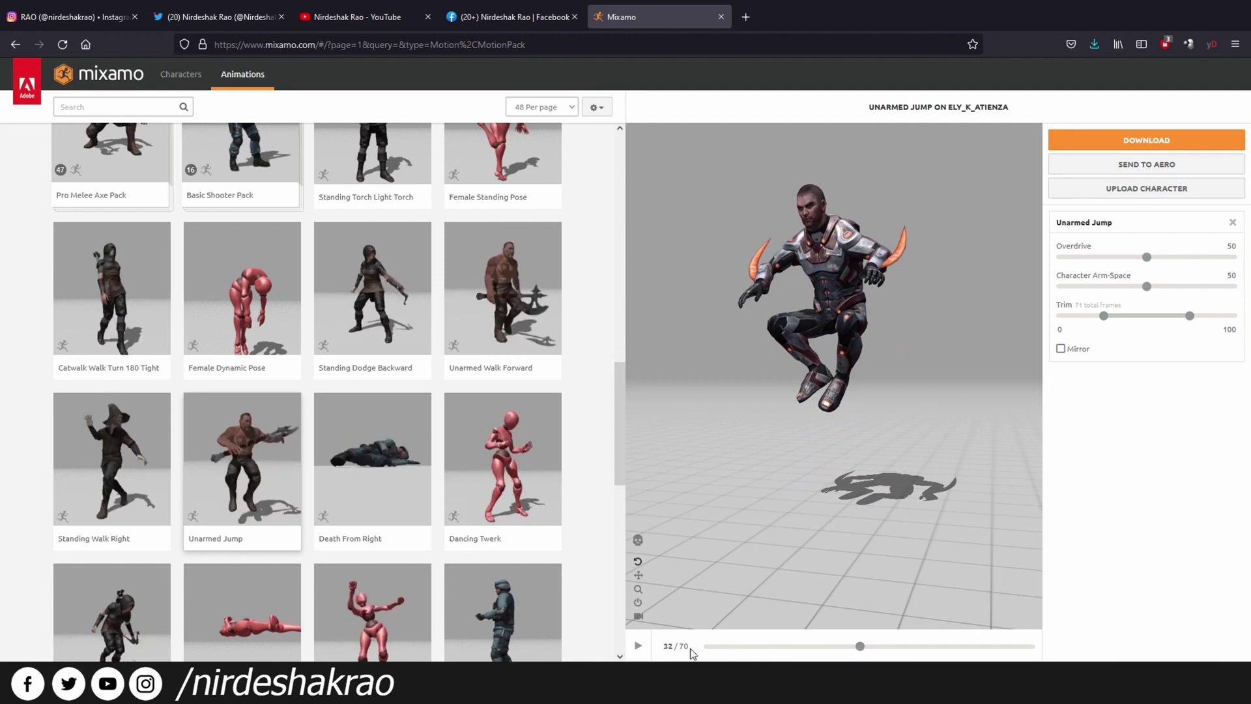
- Orbit around the mid-jump character from front and side views
left_click_drag(792, 522, 948, 233)
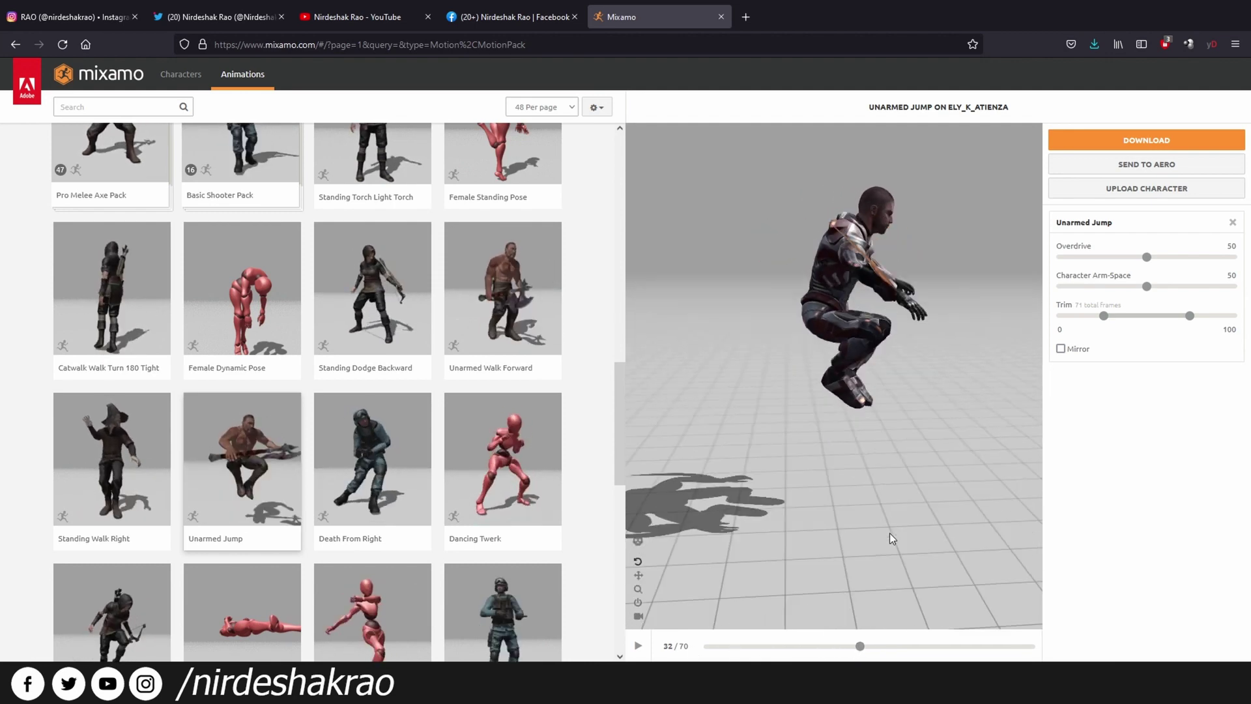
left_click_drag(914, 294, 893, 332)
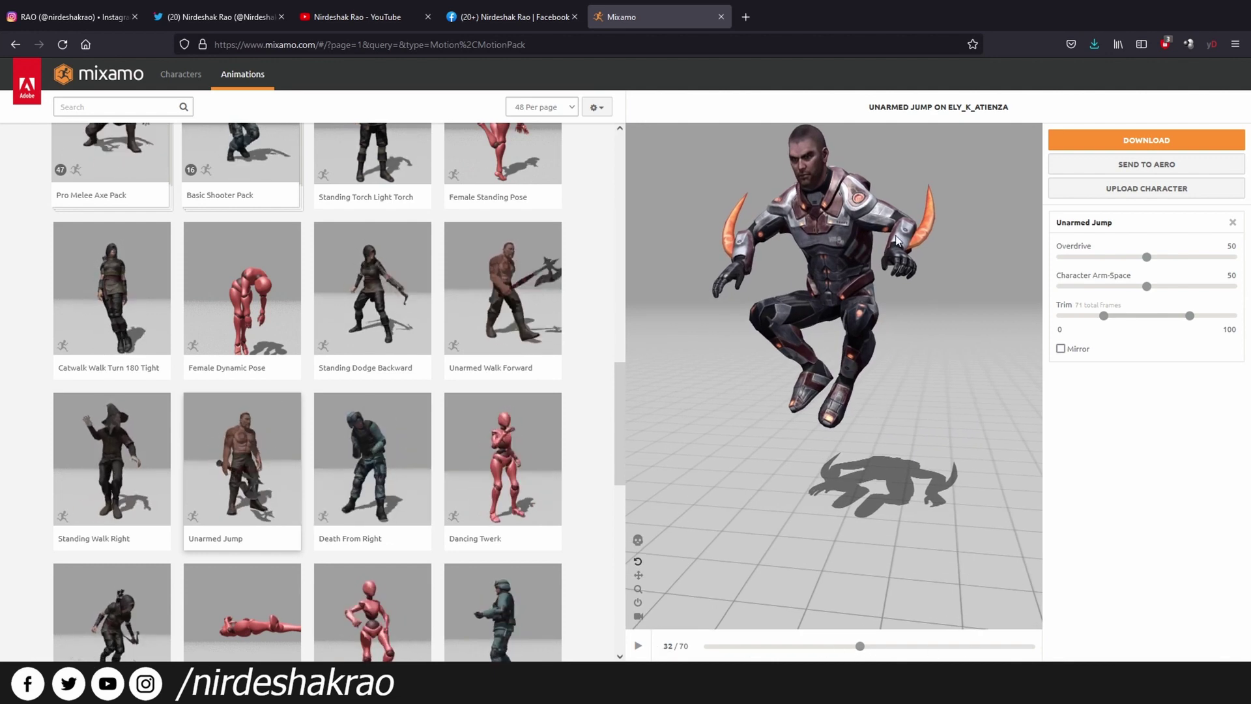
left_click_drag(896, 239, 923, 163)
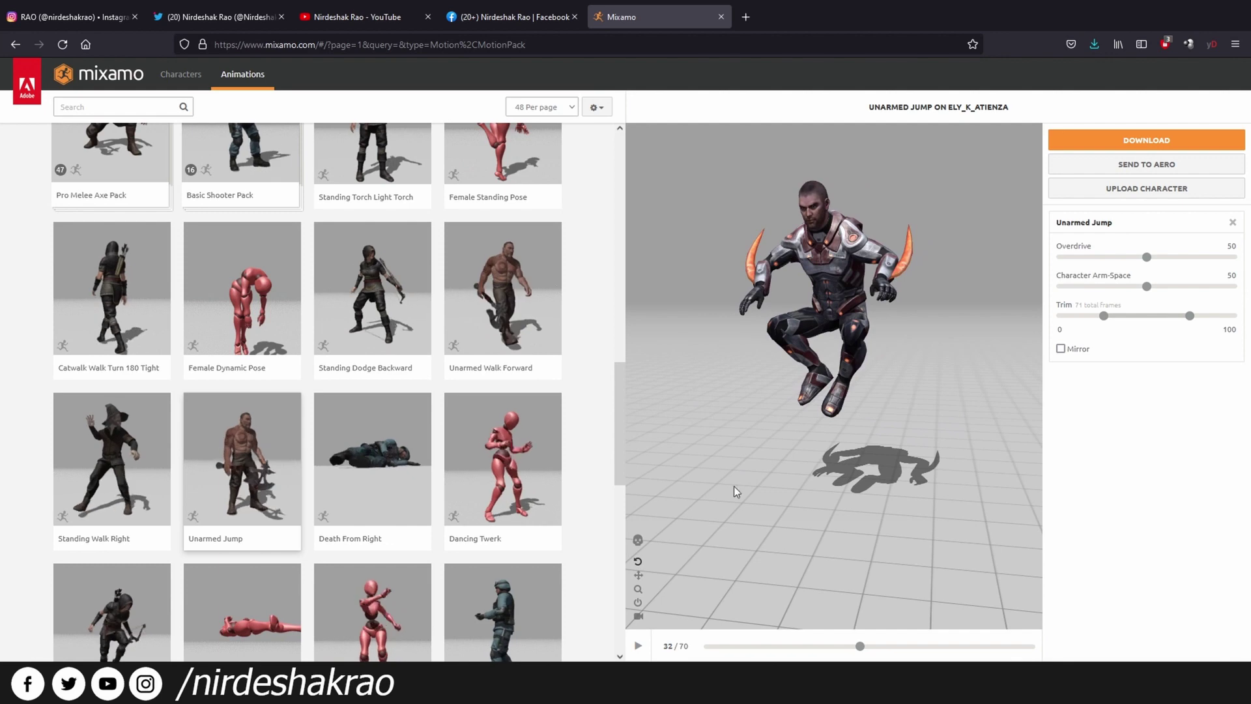
mouse_move(920, 332)
left_mouse_down()
mouse_move(886, 346)
mouse_move(1032, 339)
mouse_move(901, 344)
left_mouse_up()
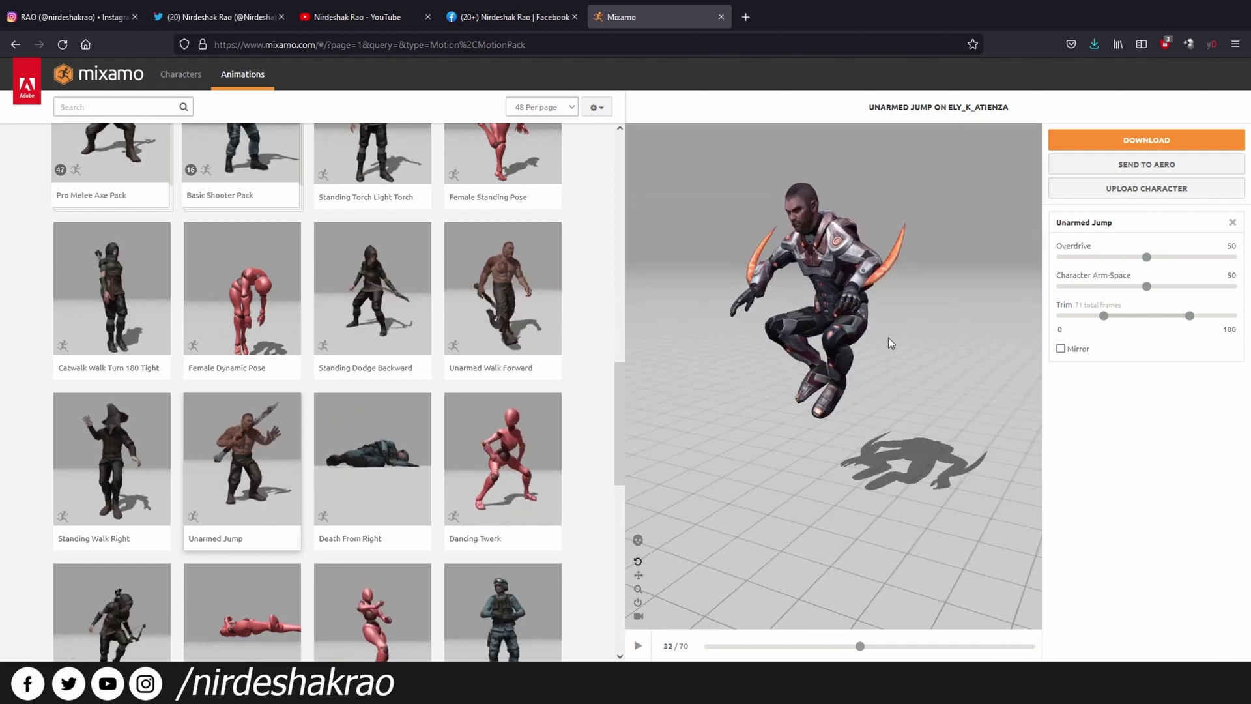
left_click_drag(830, 364, 794, 388)
scroll(165, 471, "up", 4)
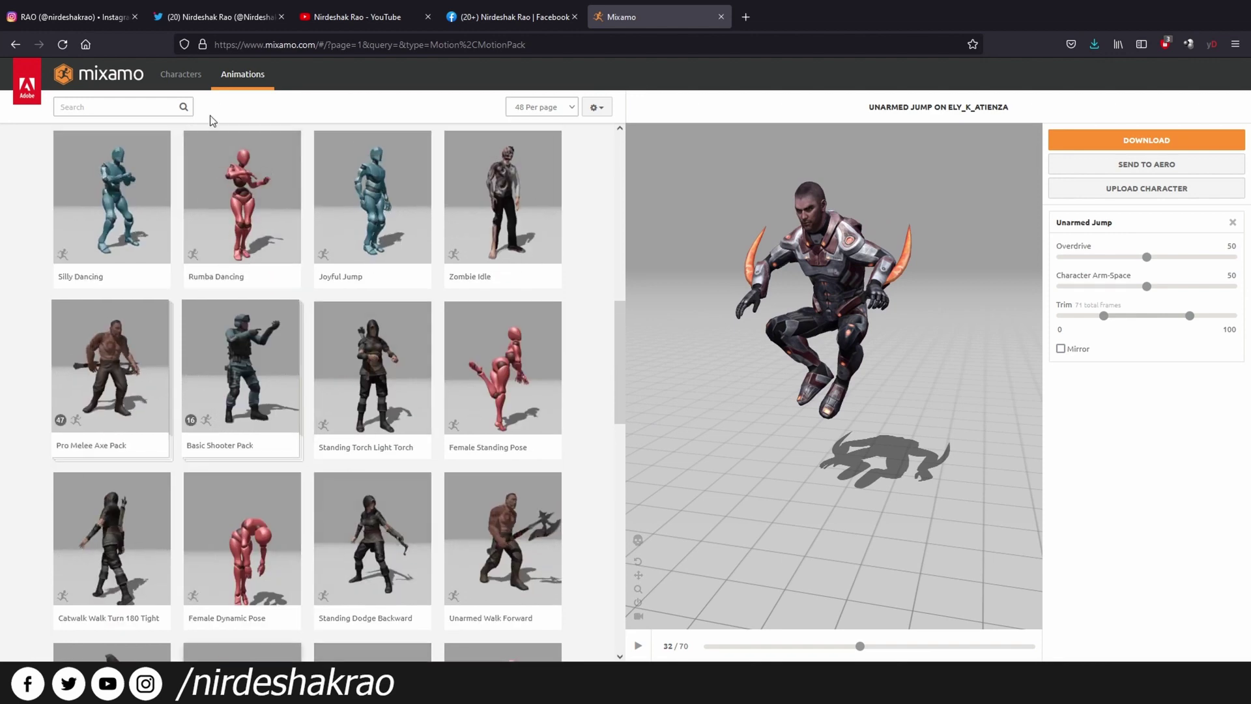
left_click(174, 85)
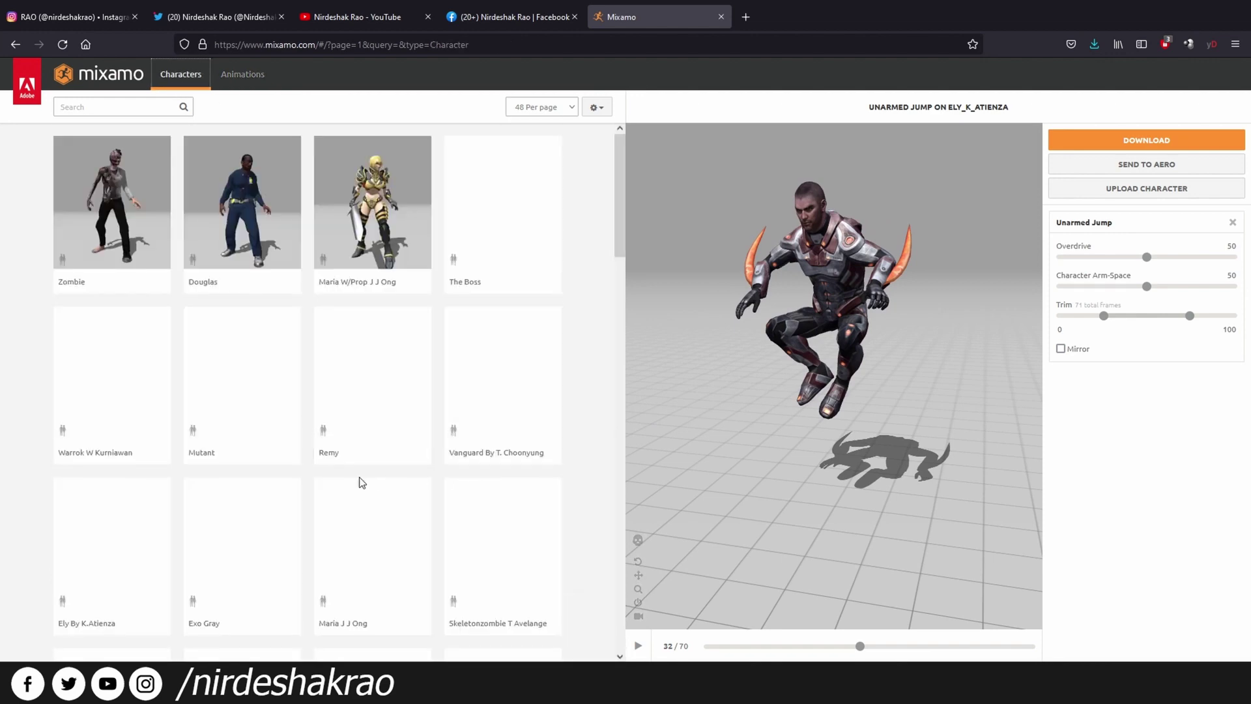
- Scroll the Characters grid and go to page 2 of results
scroll(385, 475, "down", 5)
scroll(253, 466, "up", 2)
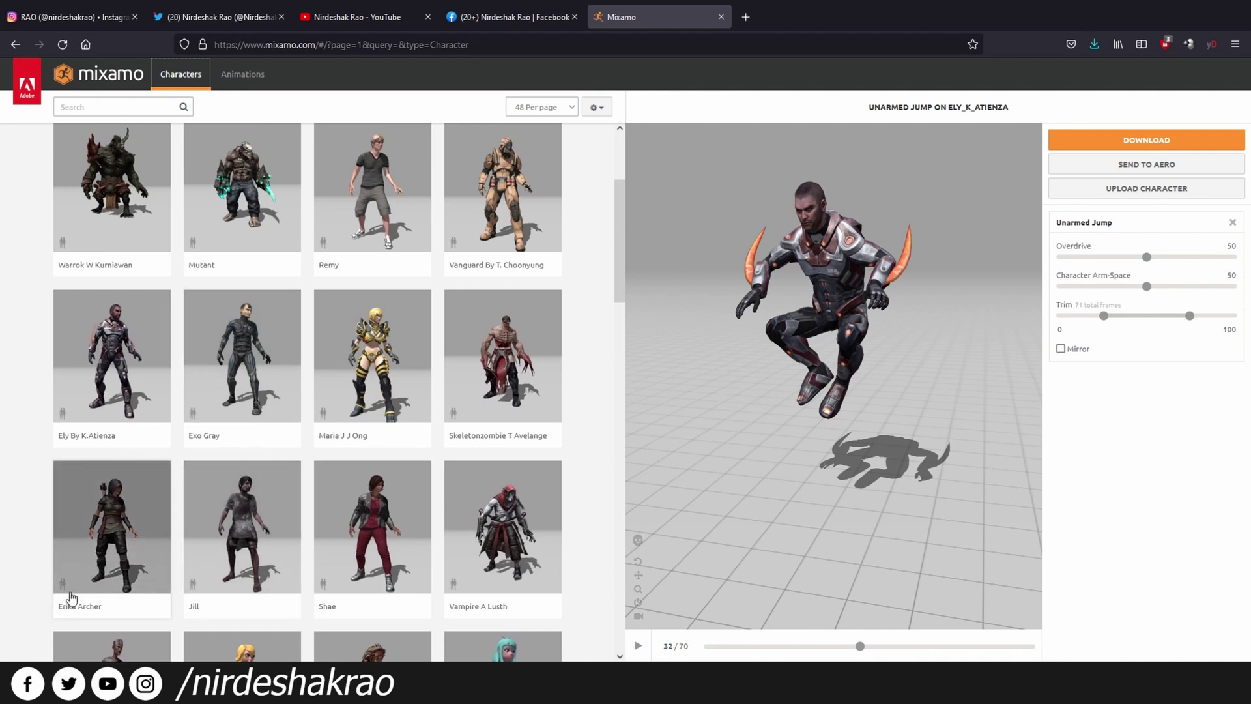
scroll(81, 566, "up", 2)
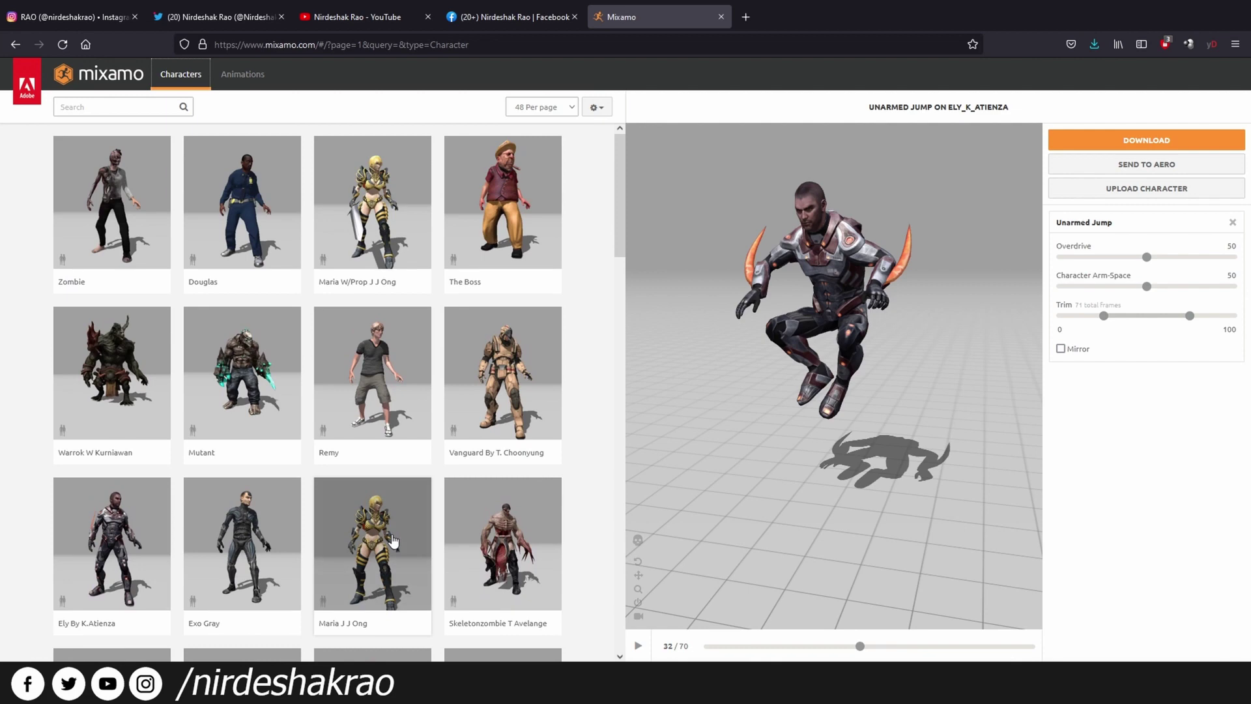
scroll(391, 550, "down", 4)
scroll(395, 545, "down", 3)
scroll(391, 551, "down", 1)
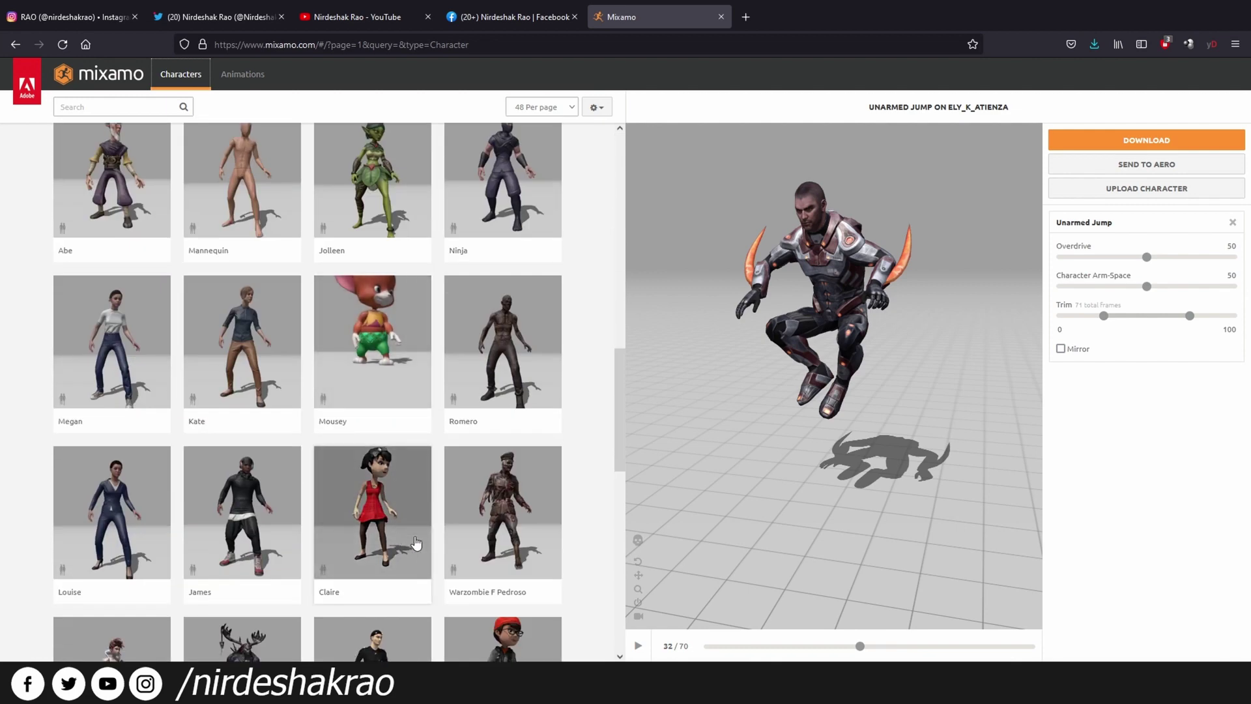
scroll(416, 543, "down", 4)
scroll(415, 544, "down", 1)
scroll(416, 544, "down", 5)
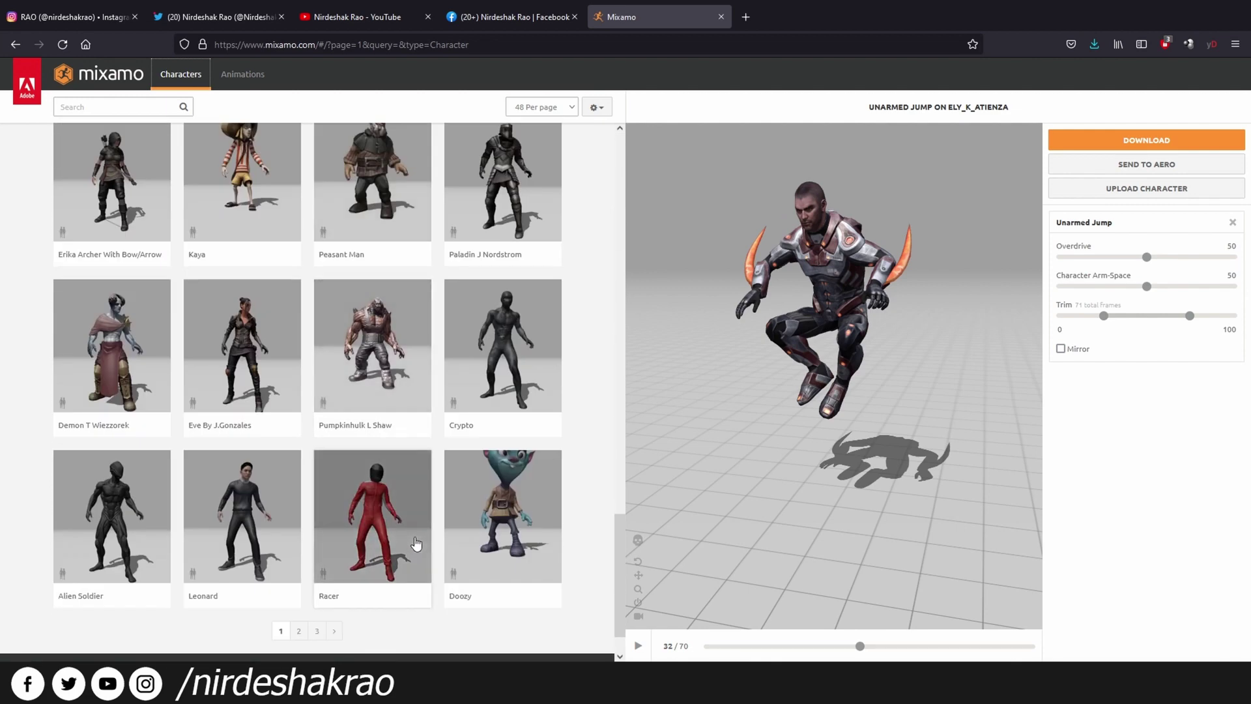
scroll(456, 495, "down", 1)
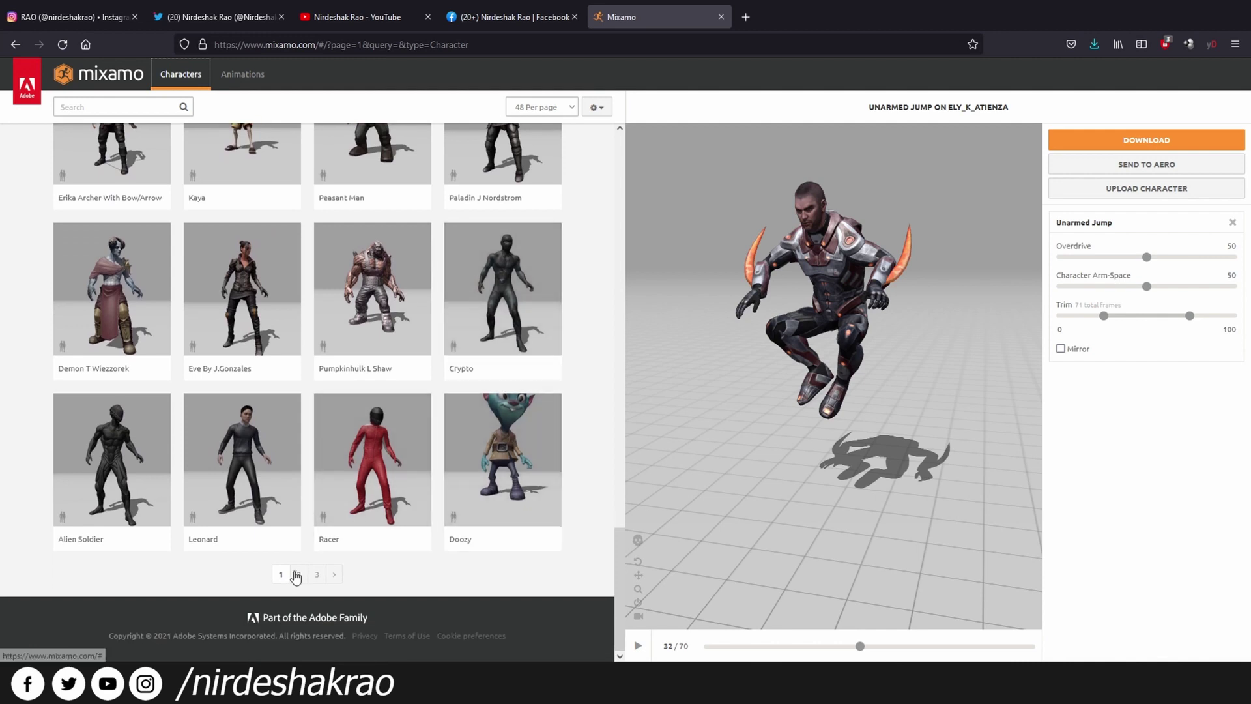
left_click(301, 574)
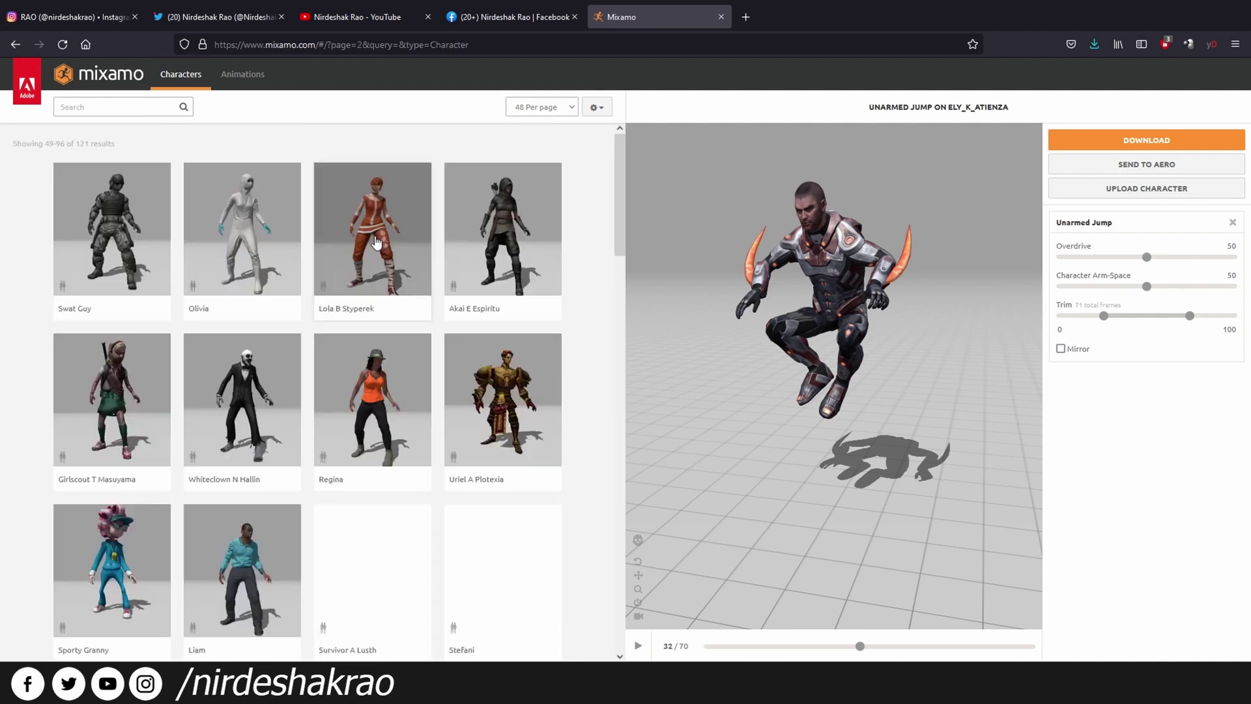
- Scroll through page 2 and continue to page 3 of characters
scroll(219, 416, "down", 2)
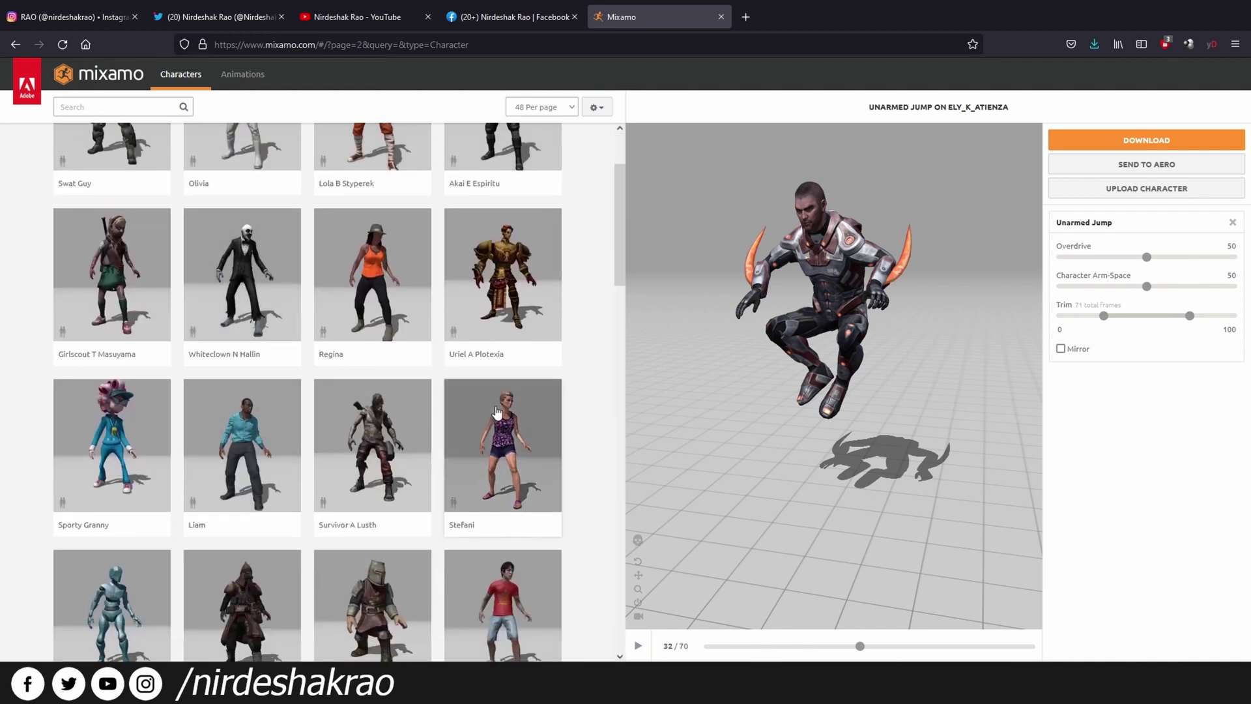
scroll(485, 422, "down", 3)
scroll(437, 420, "down", 2)
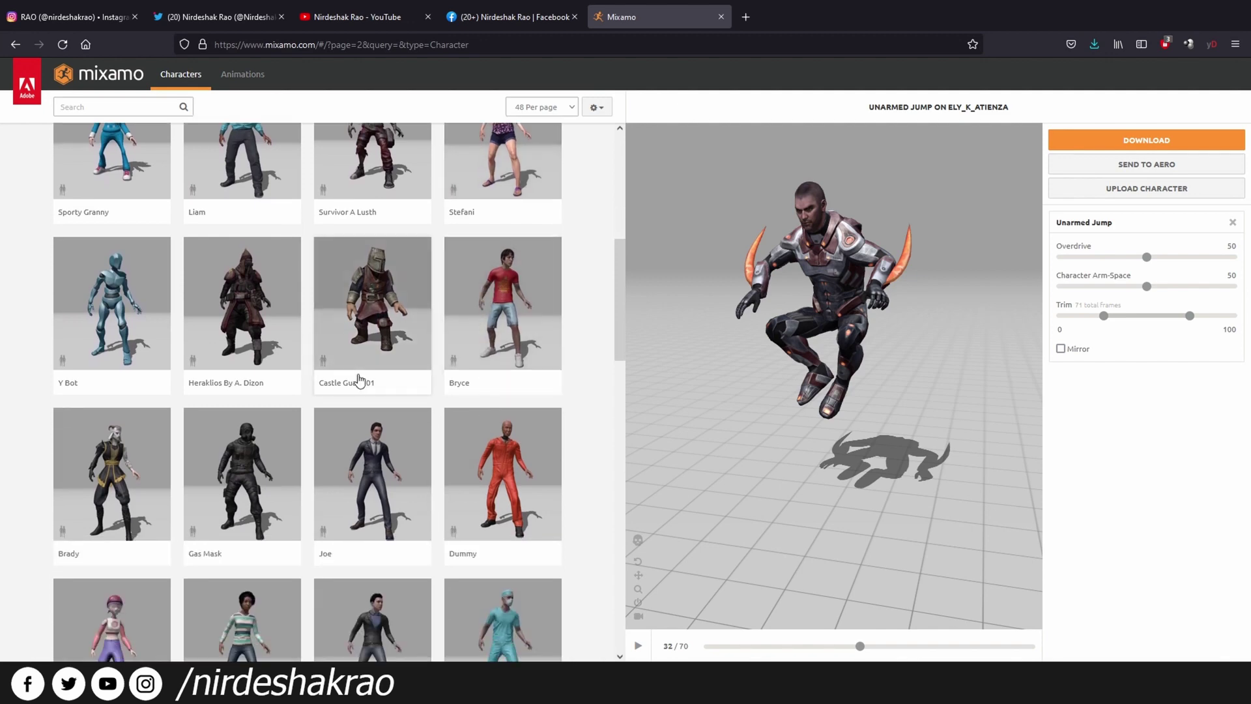
scroll(365, 384, "down", 3)
scroll(413, 404, "down", 1)
scroll(456, 411, "down", 3)
scroll(490, 418, "down", 3)
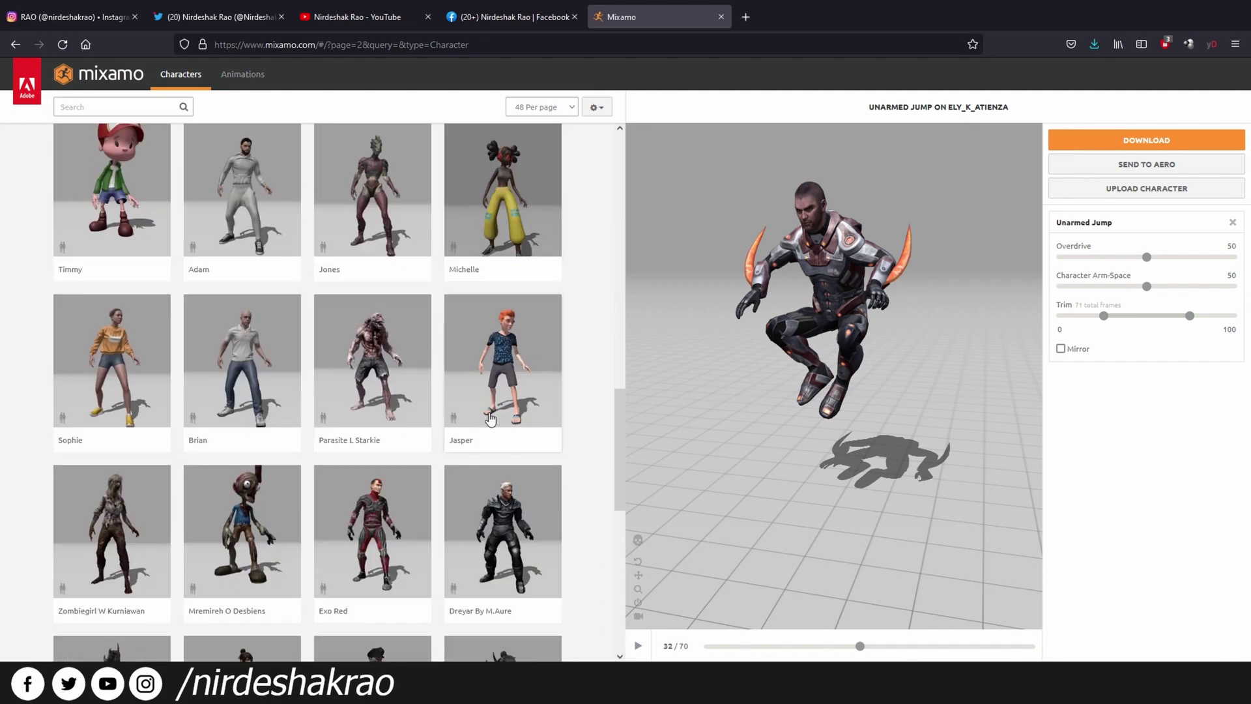
scroll(496, 423, "down", 1)
scroll(505, 430, "down", 2)
scroll(514, 437, "down", 2)
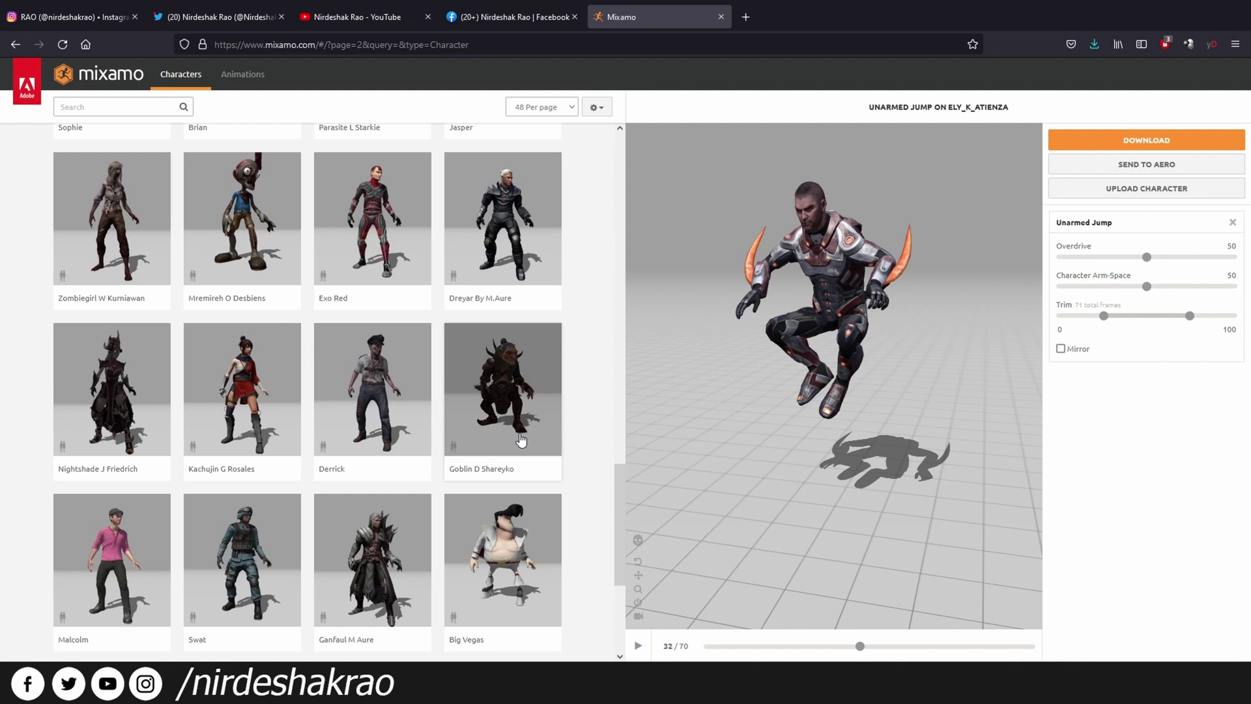
scroll(520, 436, "down", 3)
scroll(519, 435, "down", 2)
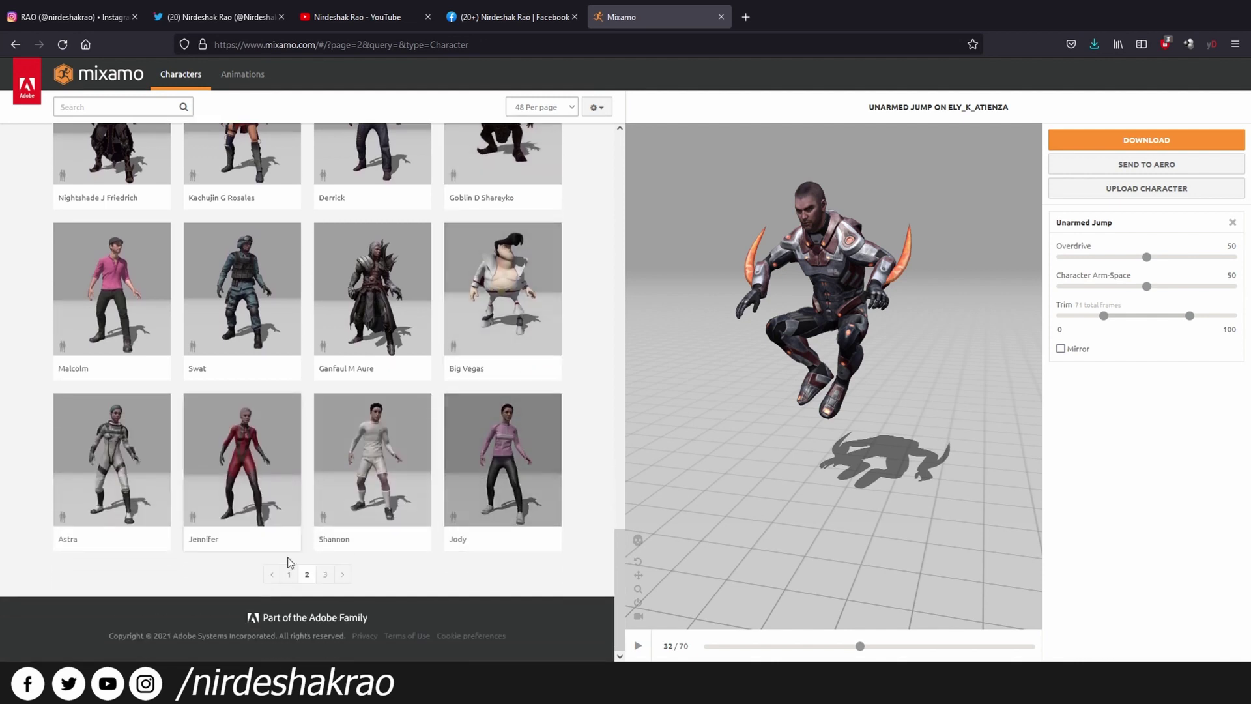
left_click(319, 576)
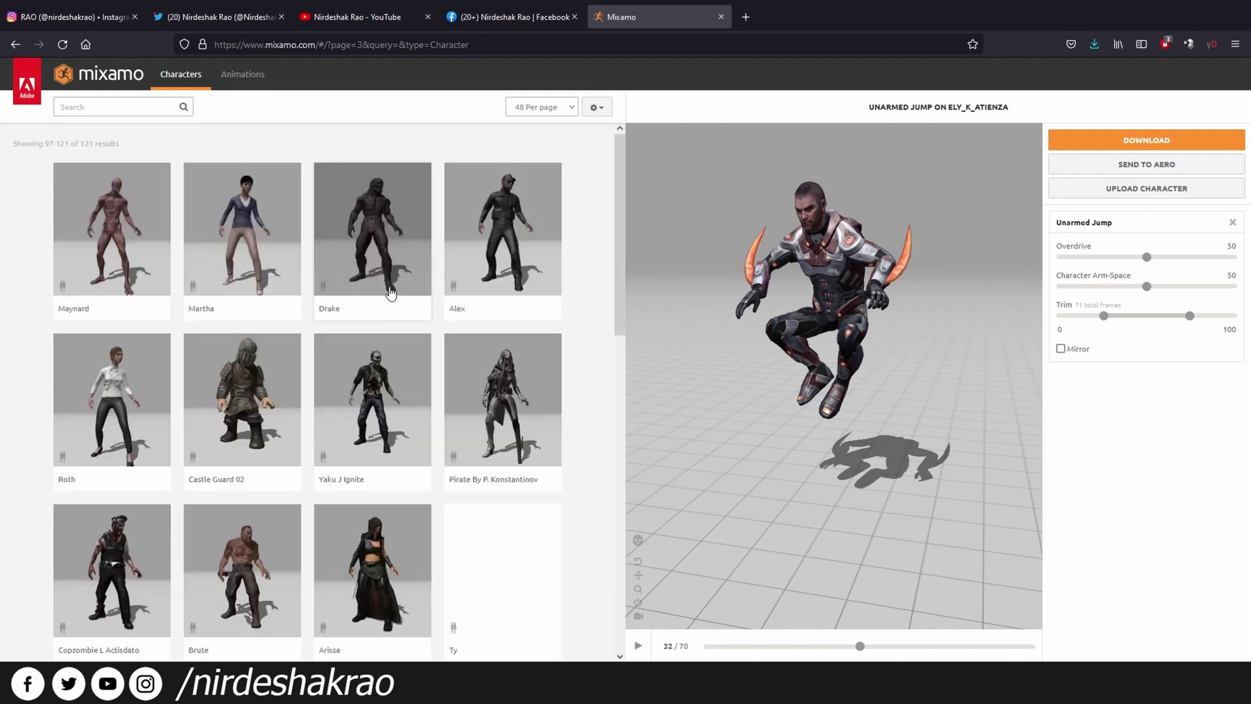
- Load Arissa into the preview with Unarmed Jump at frame 0 of 70
scroll(505, 284, "down", 2)
scroll(502, 290, "down", 3)
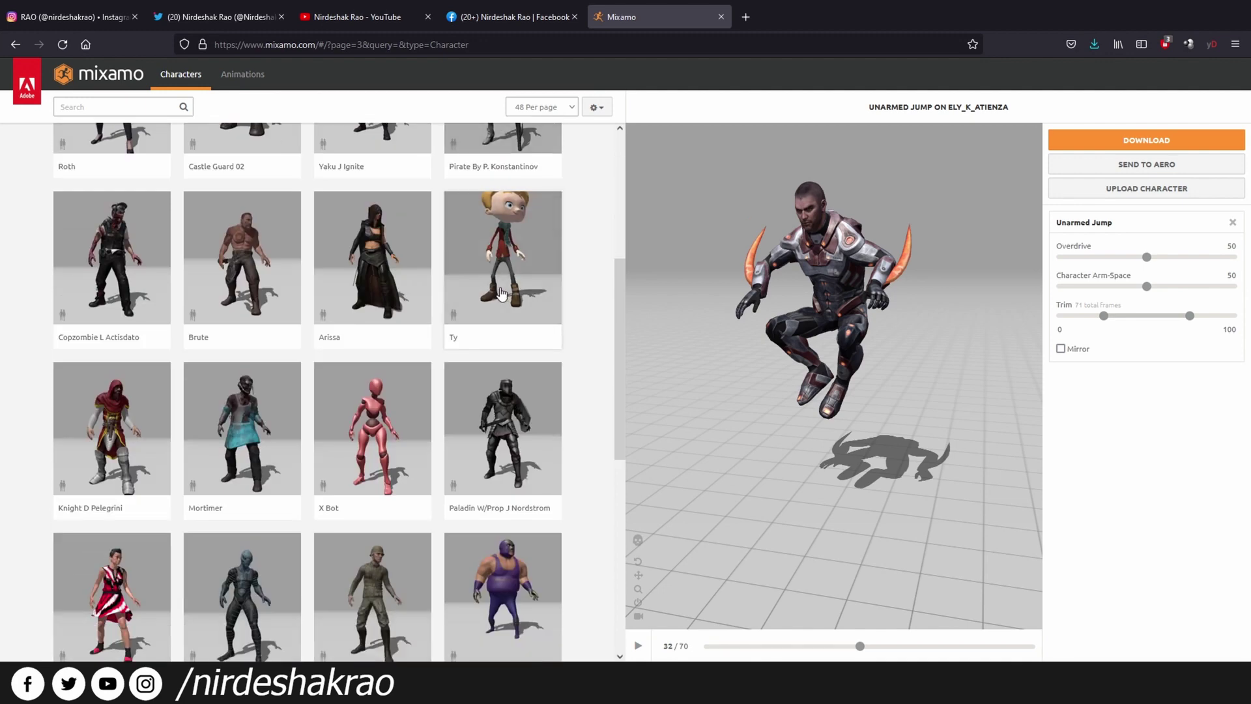
left_click(379, 280)
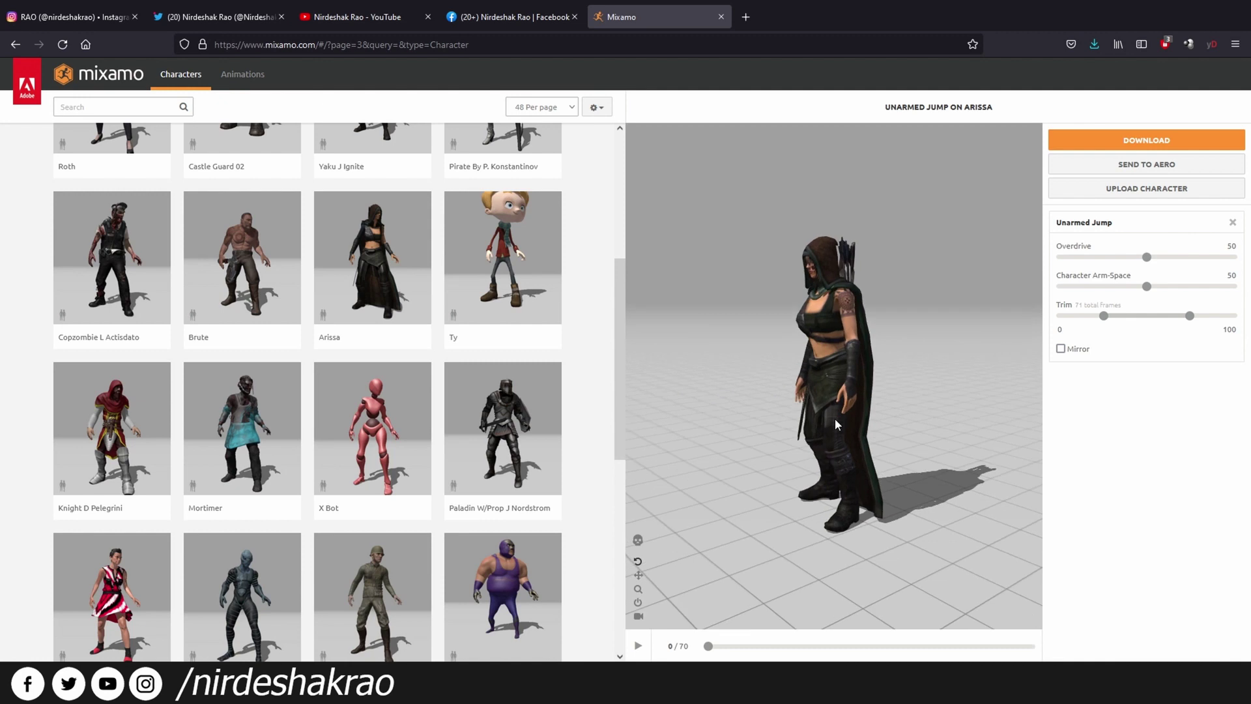
- Apply the Unarmed Jump preview to the Paladin W/Prop J Nordstrom character and orbit to face him
left_click(521, 430)
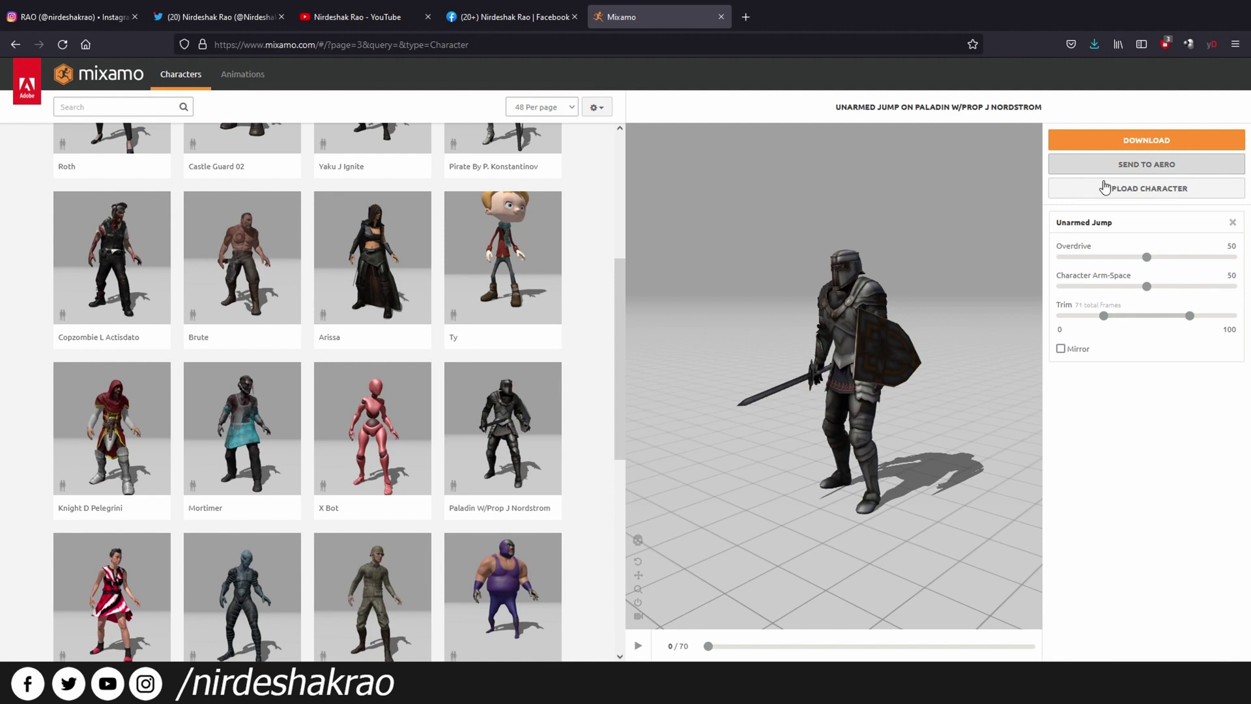
left_click_drag(853, 352, 816, 323)
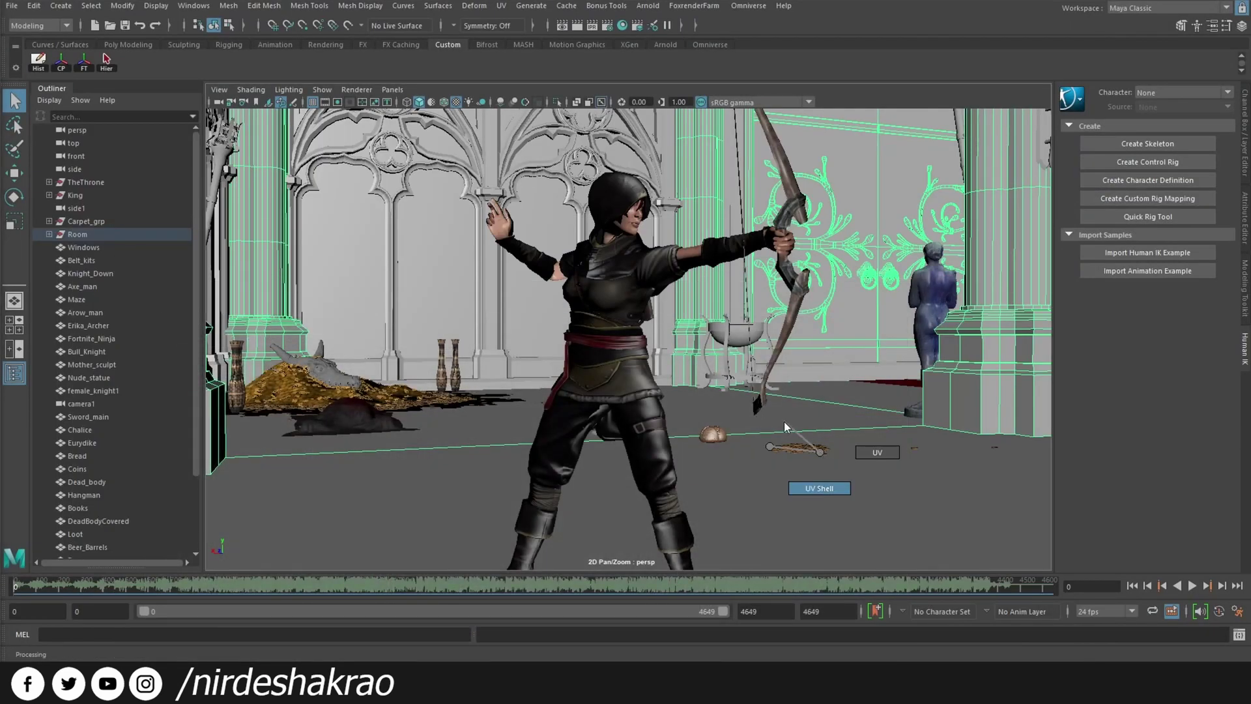
left_click(798, 449)
right_click(935, 311)
left_click(837, 477)
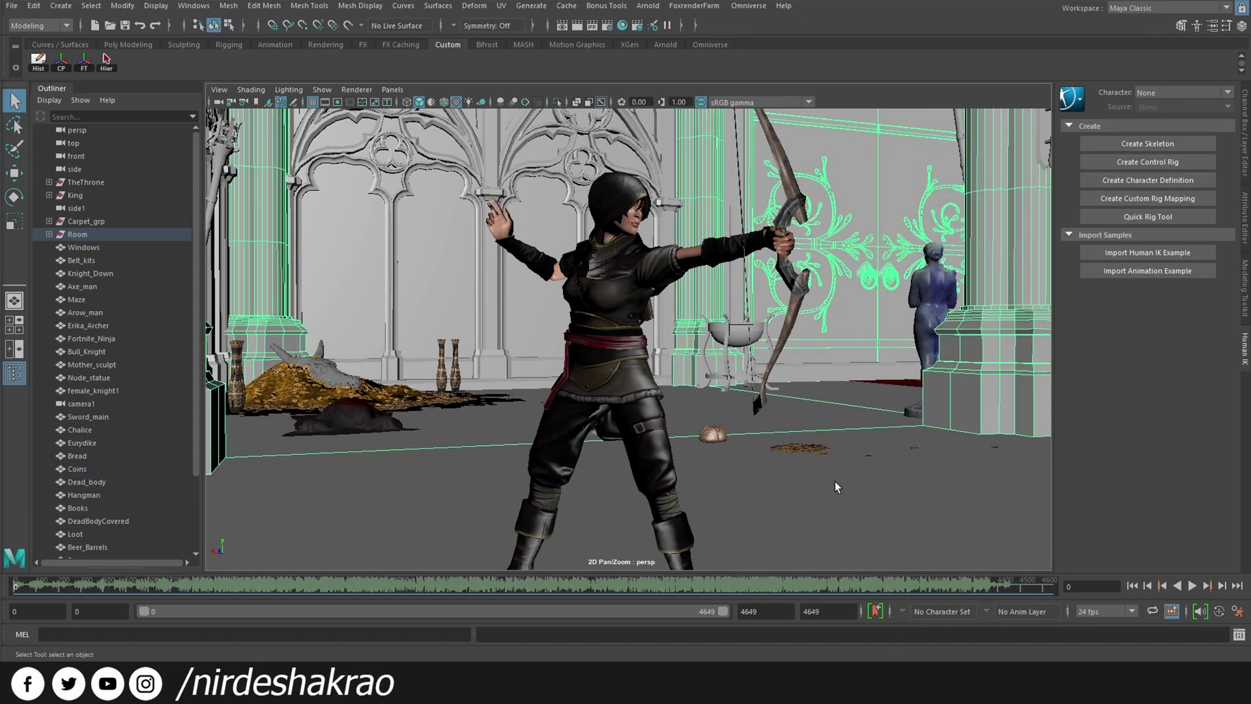
mouse_move(865, 499)
left_mouse_down("alt")
mouse_move(947, 468)
mouse_move(680, 292)
mouse_move(787, 263)
left_mouse_up("alt")
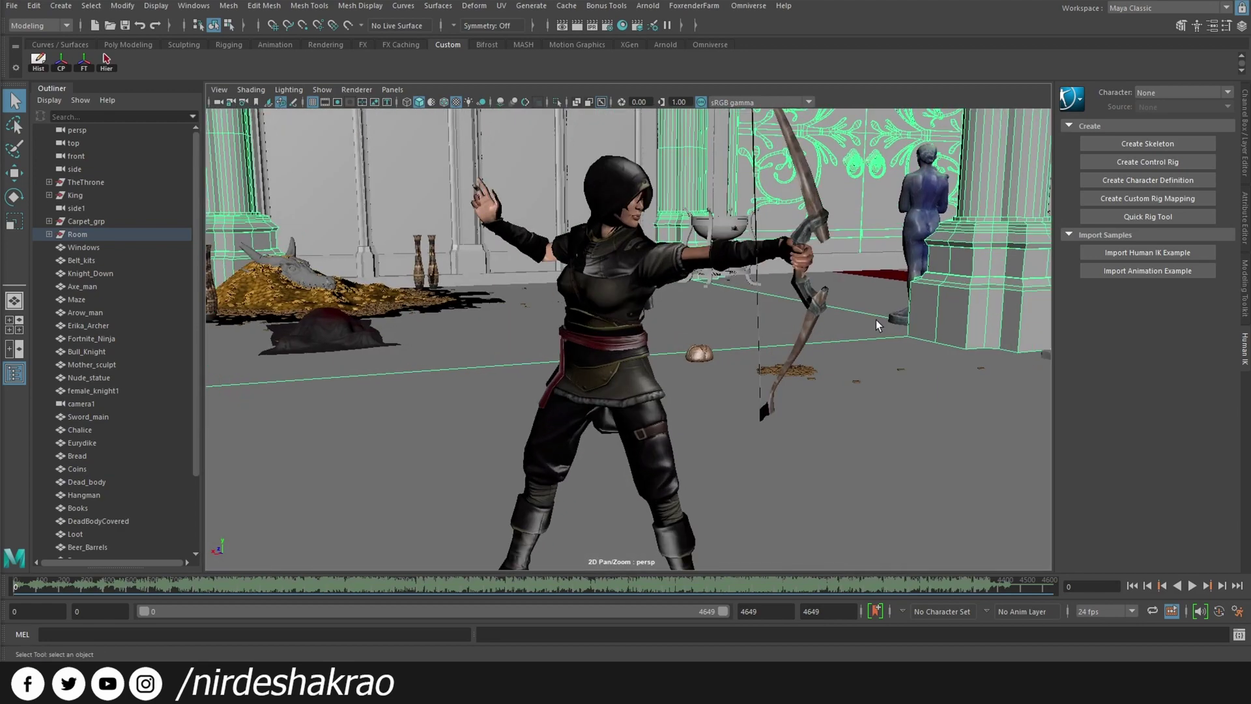
mouse_move(880, 325)
left_mouse_down("alt")
mouse_move(904, 307)
mouse_move(688, 426)
mouse_move(619, 365)
left_mouse_up("alt")
left_click(916, 279)
key("f")
left_click(912, 279)
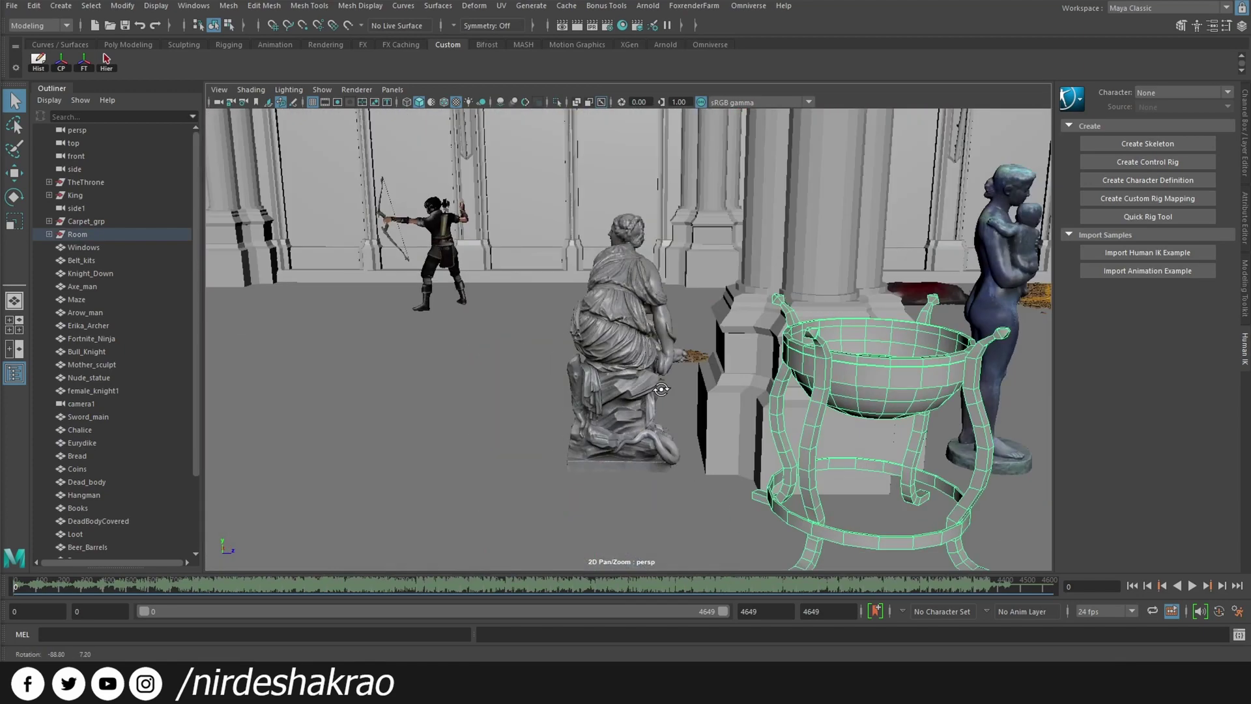
right_click_drag(618, 365, 595, 314, "alt")
mouse_move(595, 313)
left_mouse_down("alt")
mouse_move(645, 346)
mouse_move(601, 391)
mouse_move(637, 286)
left_mouse_up("alt")
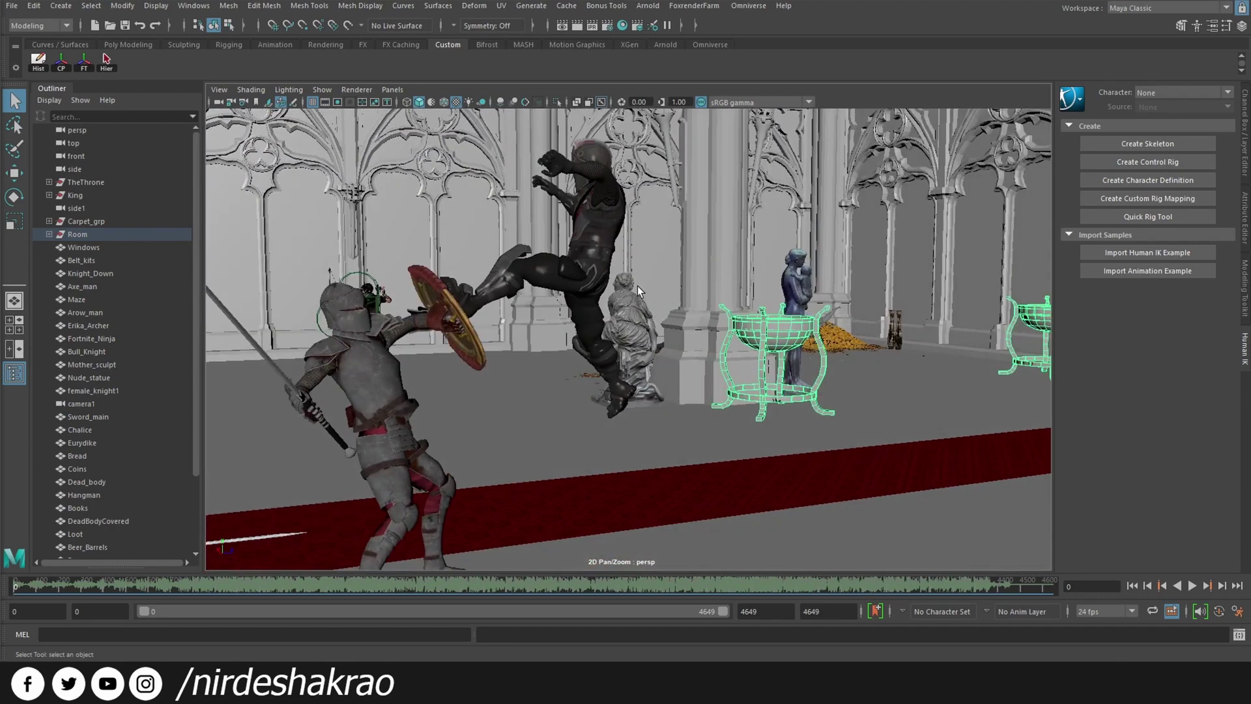
left_click(594, 228)
mouse_move(591, 299)
left_mouse_down("alt")
mouse_move(541, 319)
mouse_move(553, 333)
mouse_move(525, 315)
mouse_move(606, 385)
left_mouse_up("alt")
left_click(555, 334)
key("w")
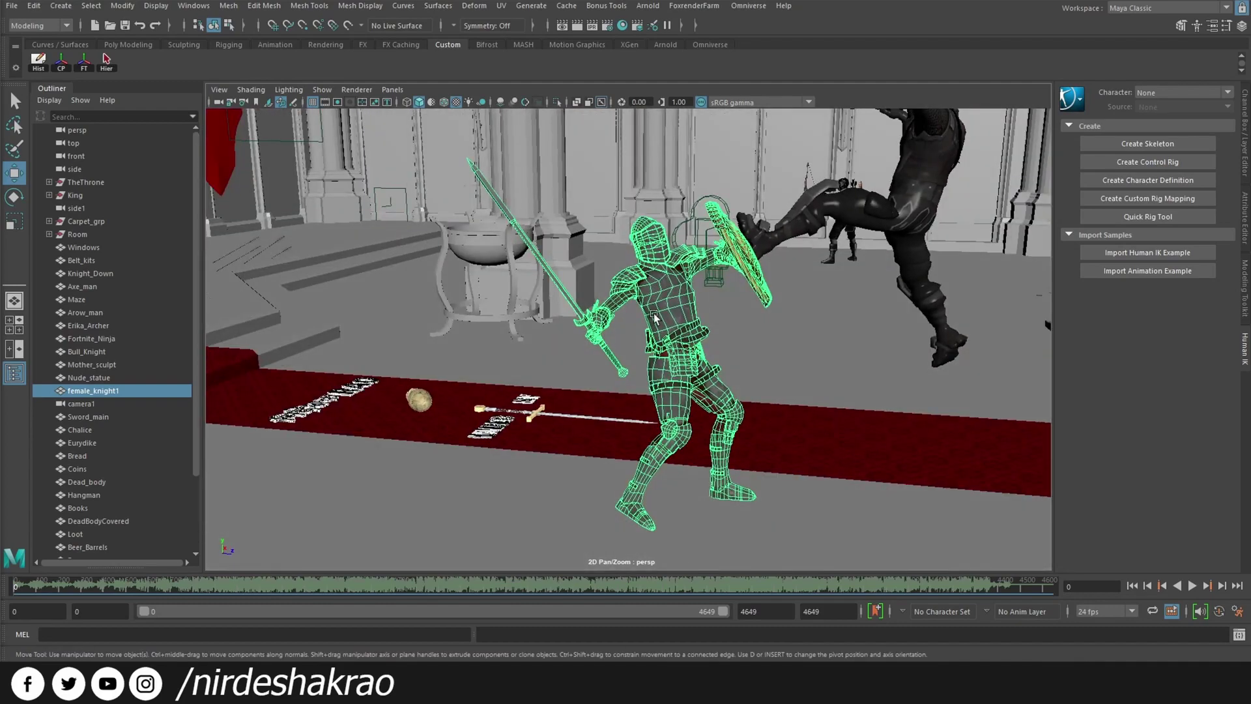
left_click(781, 441)
left_click_drag(781, 441, 731, 332, "alt")
scroll(731, 332, "up", 3)
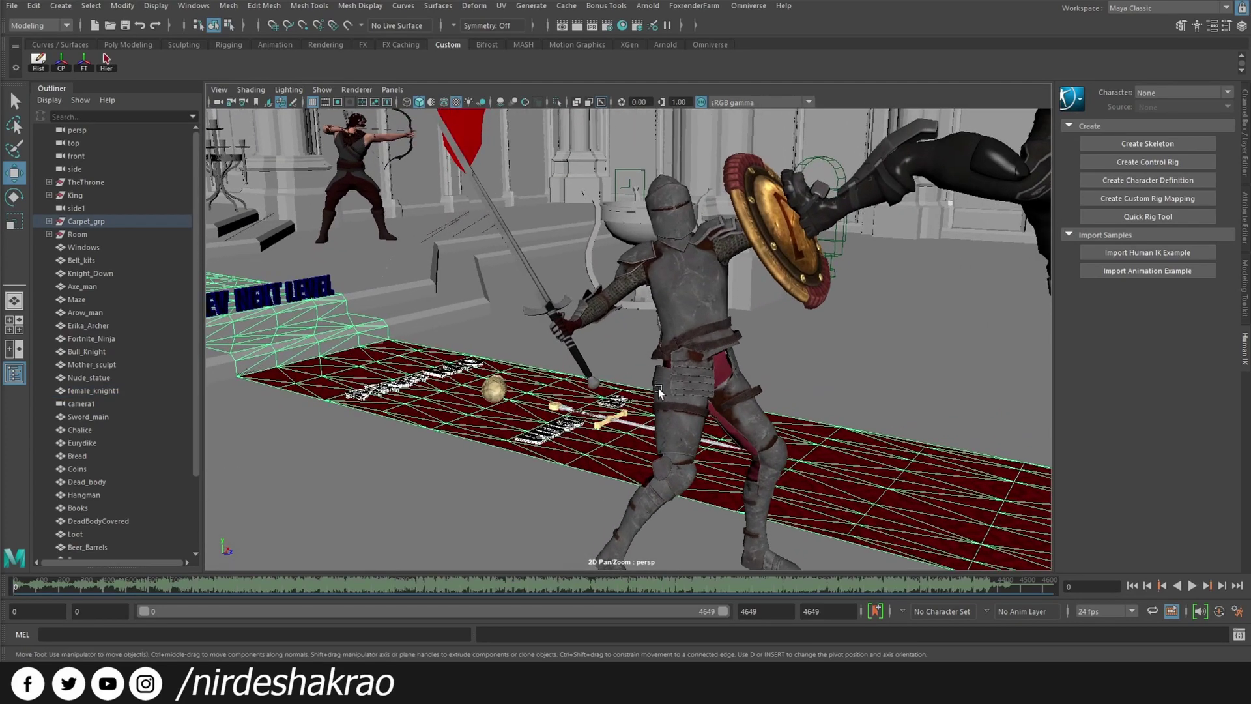
scroll(695, 345, "up", 3)
mouse_move(625, 365)
left_mouse_down("alt")
mouse_move(605, 215)
mouse_move(652, 200)
left_mouse_up("alt")
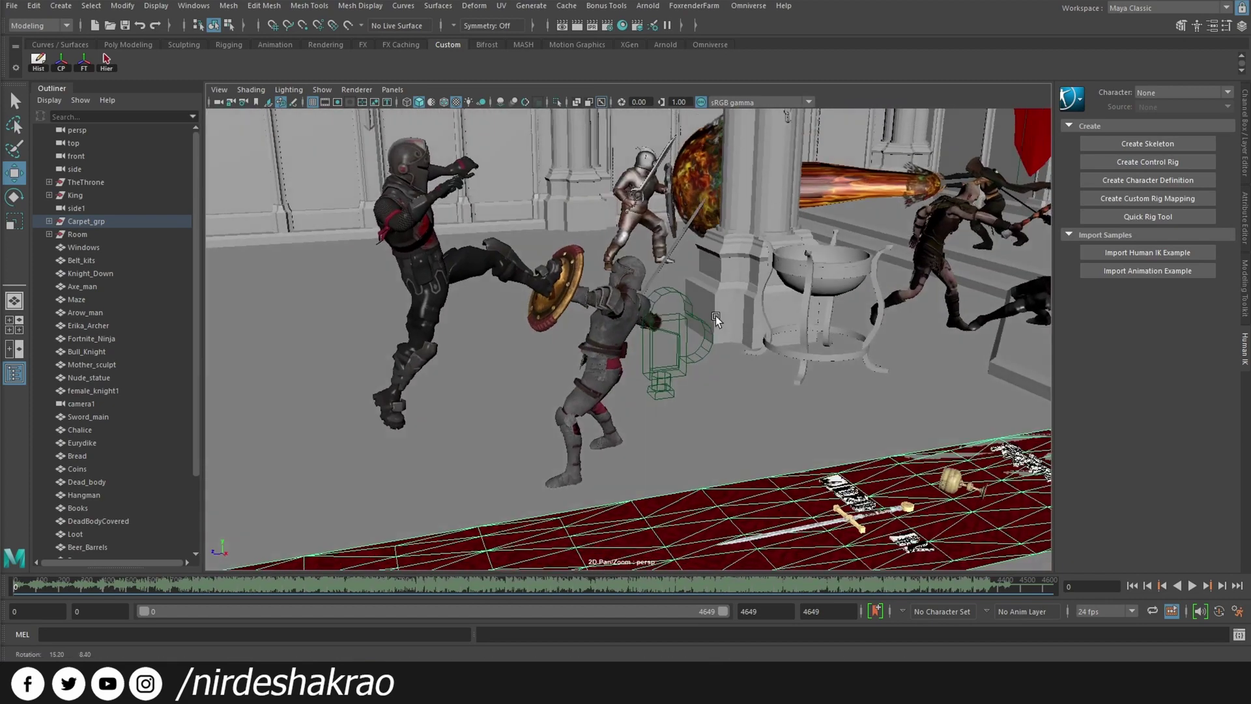
left_click(653, 201)
key("f")
mouse_move(656, 204)
left_mouse_down("alt")
mouse_move(824, 420)
mouse_move(798, 363)
left_mouse_up("alt")
left_click(824, 420)
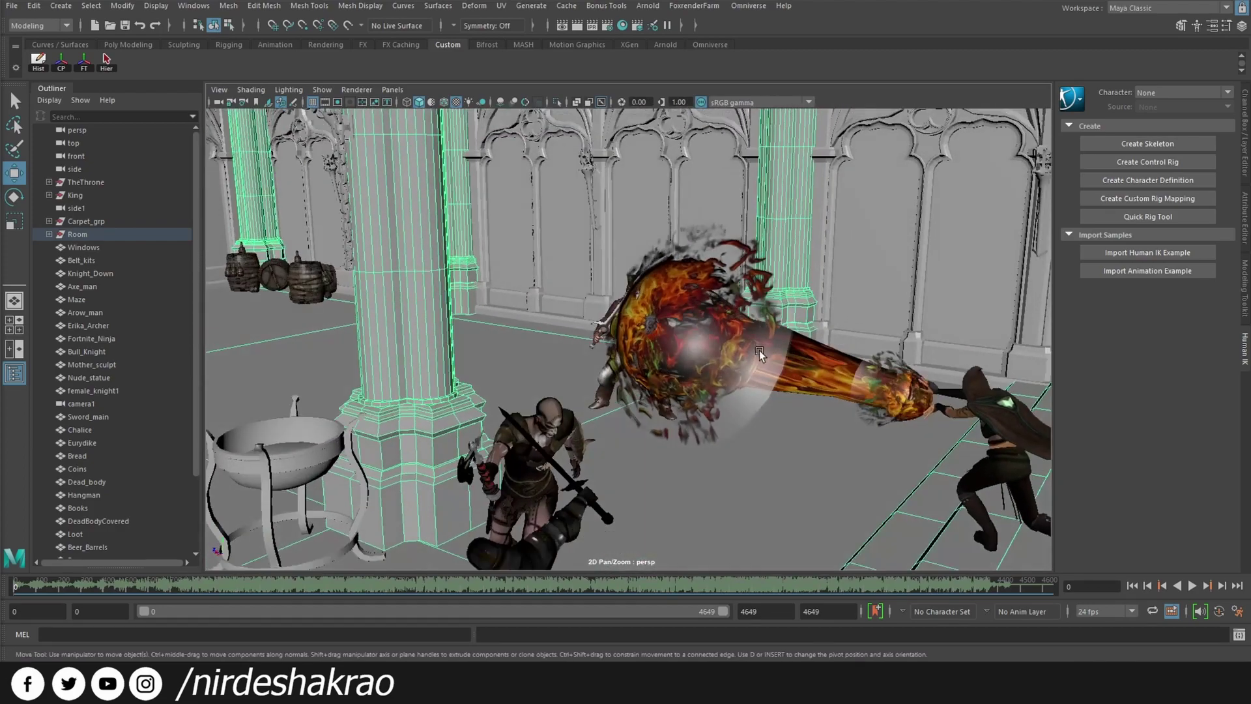
left_click(797, 363)
right_click_drag(798, 363, 808, 394, "alt")
left_click_drag(808, 394, 816, 455, "alt")
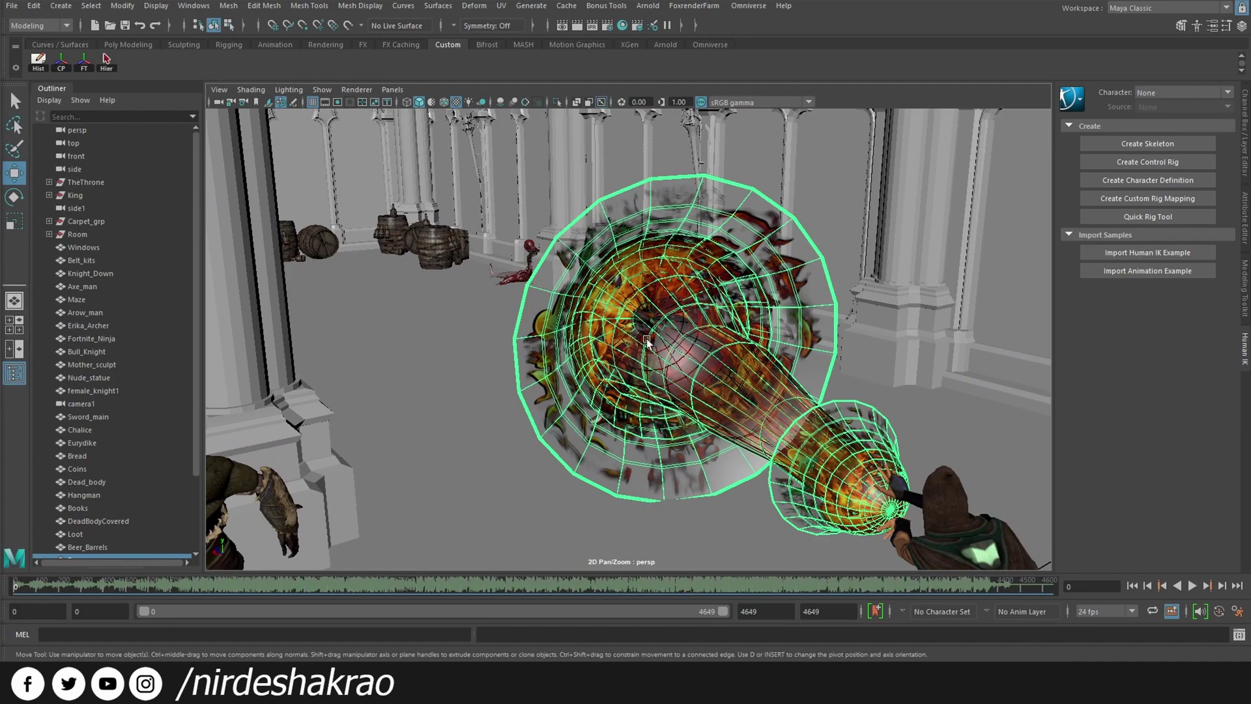
left_click_drag(725, 285, 896, 371, "alt")
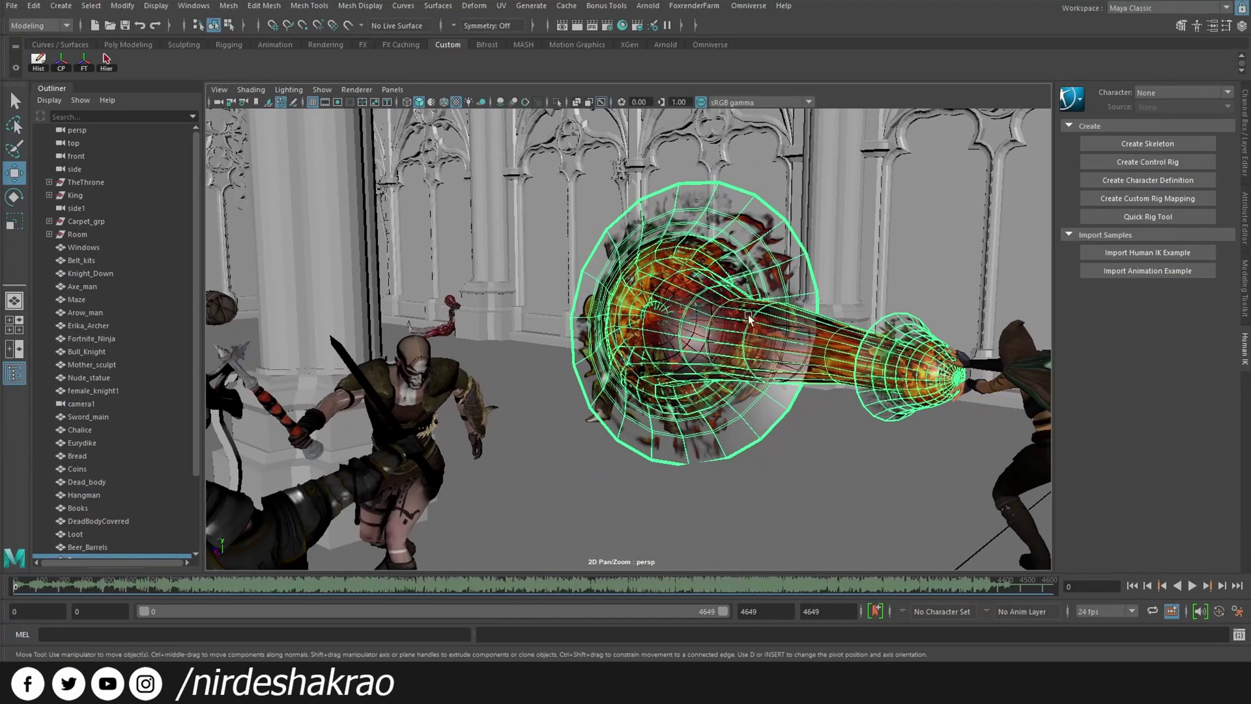
left_click_drag(748, 318, 754, 468, "alt")
scroll(754, 468, "up", 3)
mouse_move(857, 435)
left_mouse_down("alt")
mouse_move(964, 337)
mouse_move(788, 411)
mouse_move(495, 370)
mouse_move(442, 262)
mouse_move(757, 480)
mouse_move(840, 461)
left_mouse_up("alt")
left_click(964, 337)
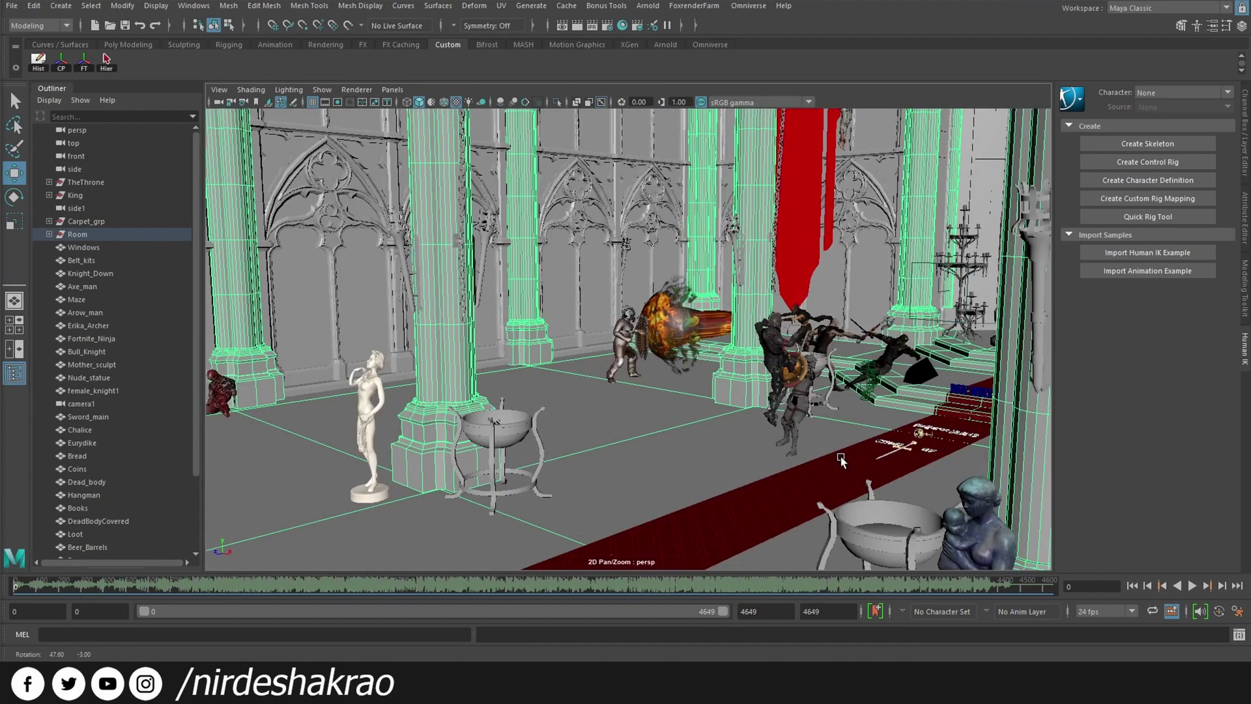
right_click_drag(849, 468, 847, 495, "alt")
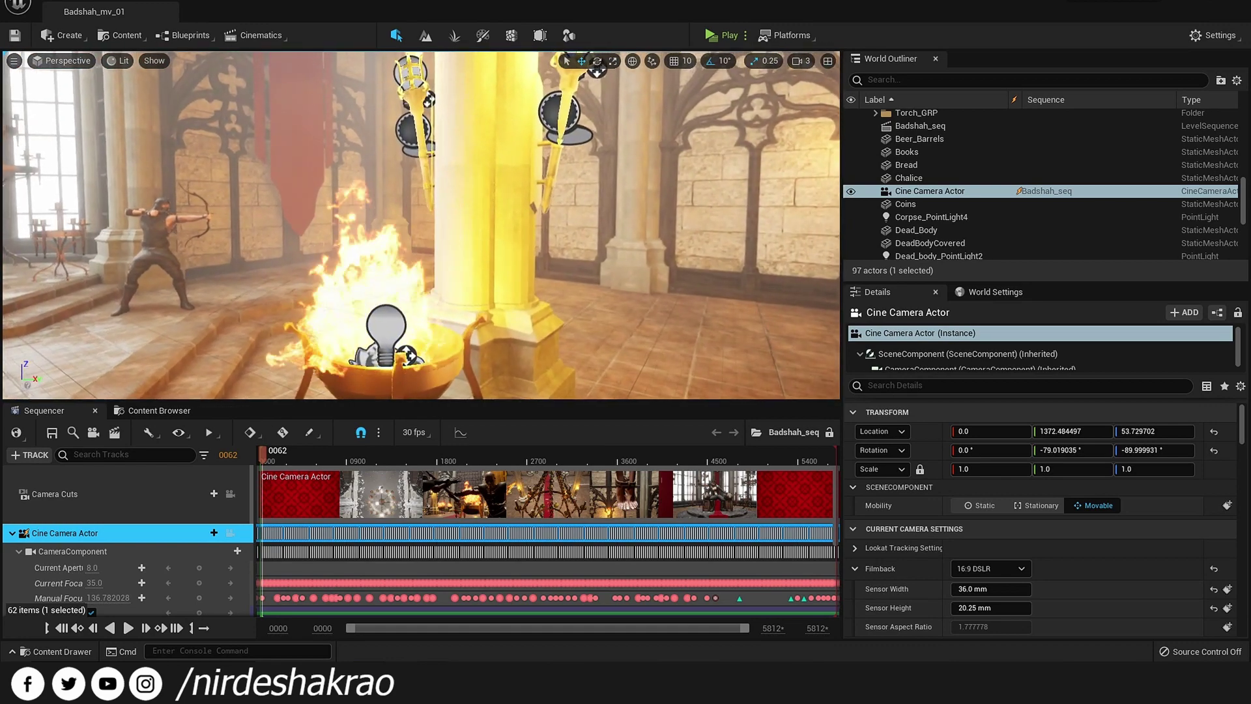
- Look around the throne room from the throne to the fire-bowl pillar, the carpet and the torches
mouse_move(378, 283)
right_mouse_down()
mouse_move(444, 204)
mouse_move(460, 203)
right_mouse_up()
scroll(460, 204, "down", 3)
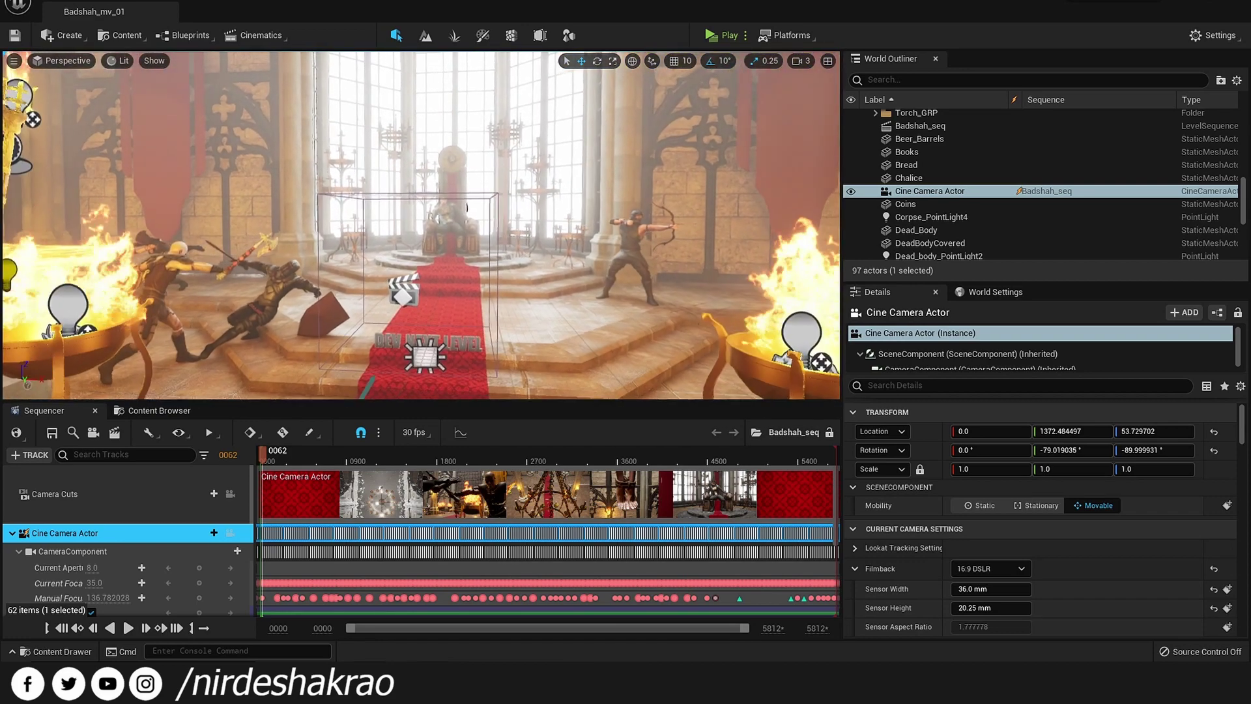
right_click_drag(284, 290, 218, 290)
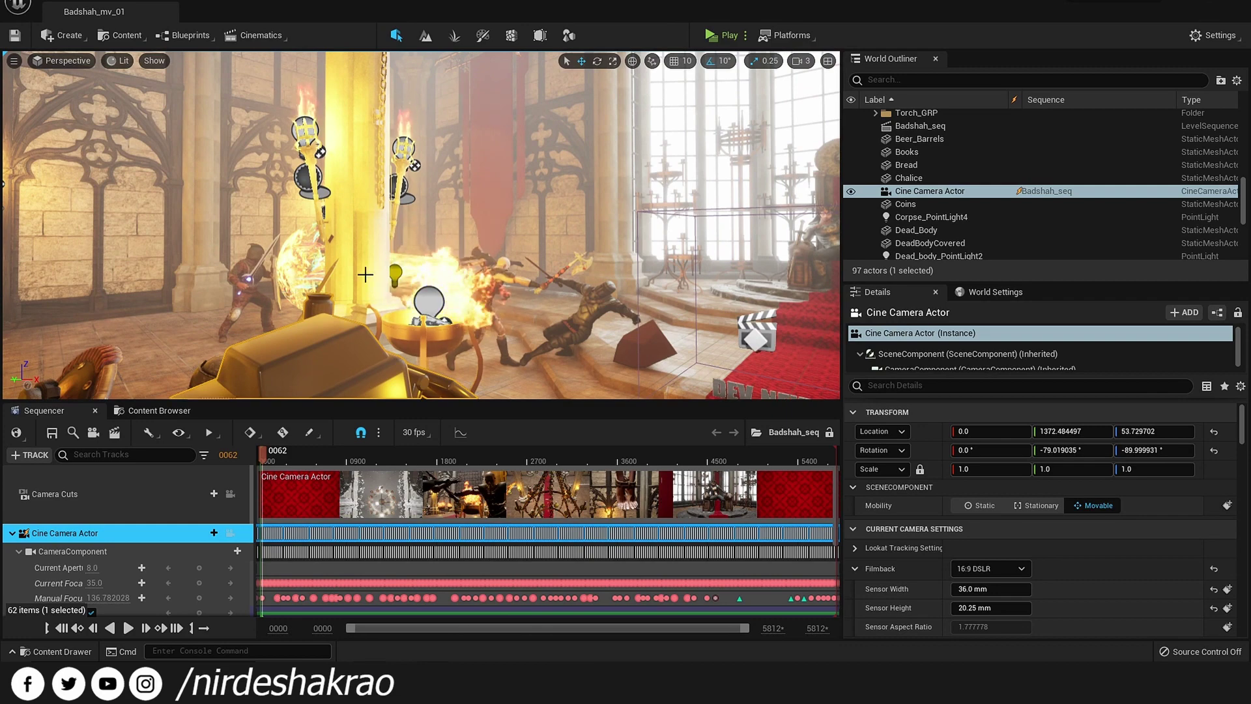
right_click_drag(620, 348, 555, 349)
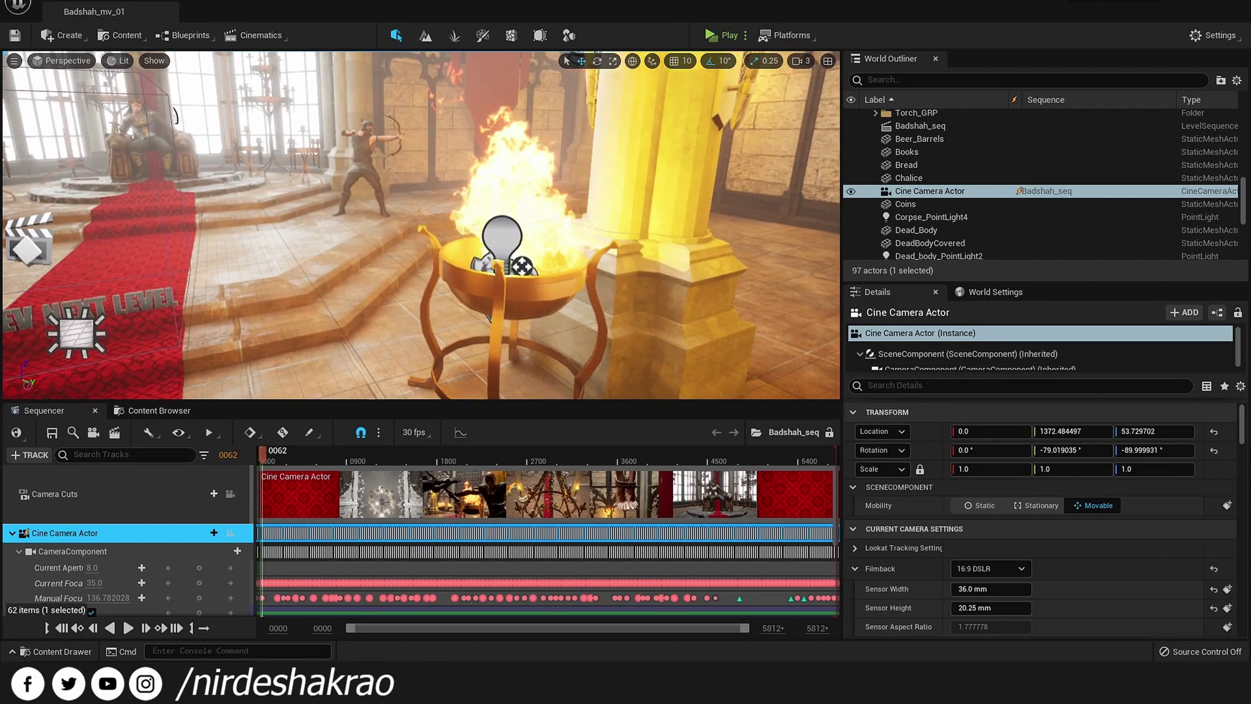
right_click_drag(420, 224, 485, 225)
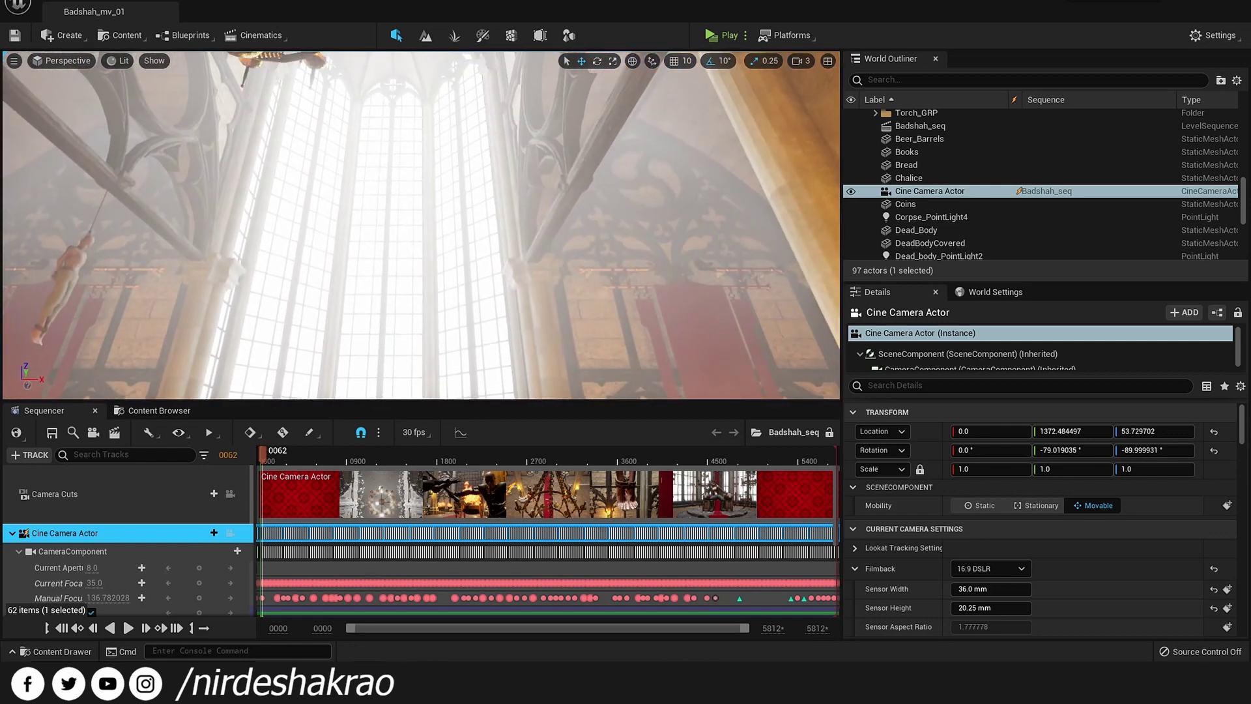
right_click_drag(460, 145, 485, 140)
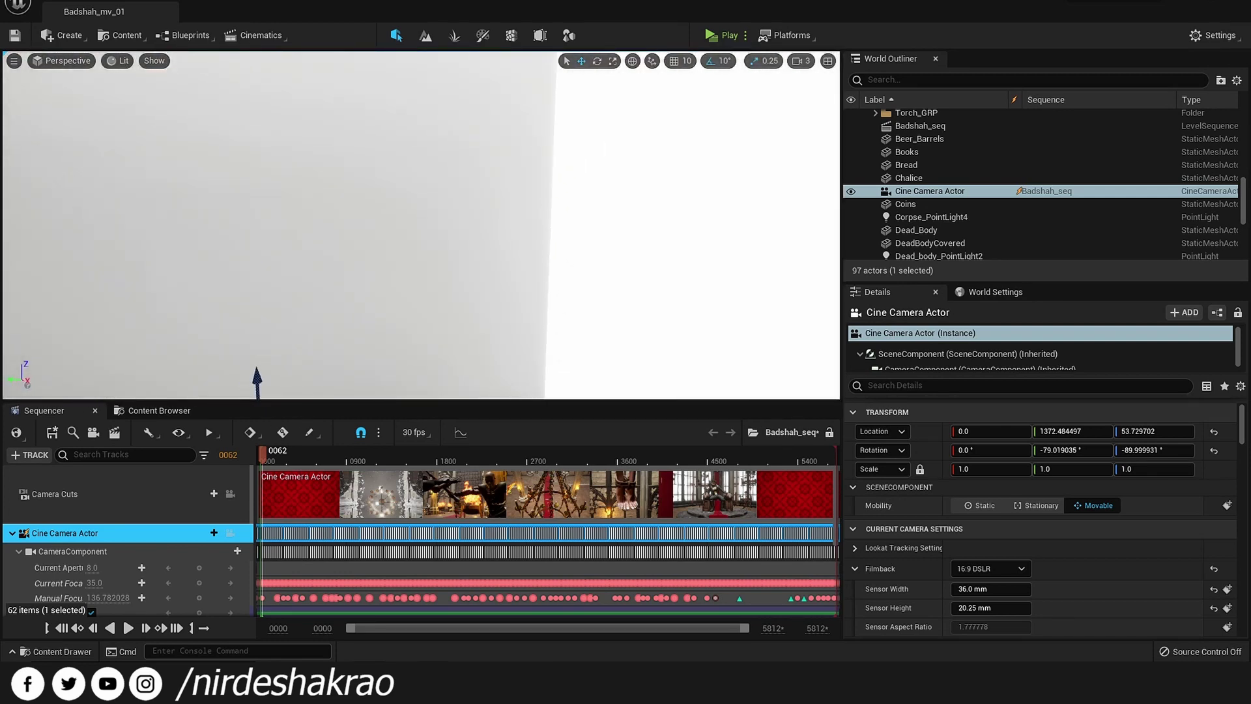
right_click(717, 75)
left_click(800, 61)
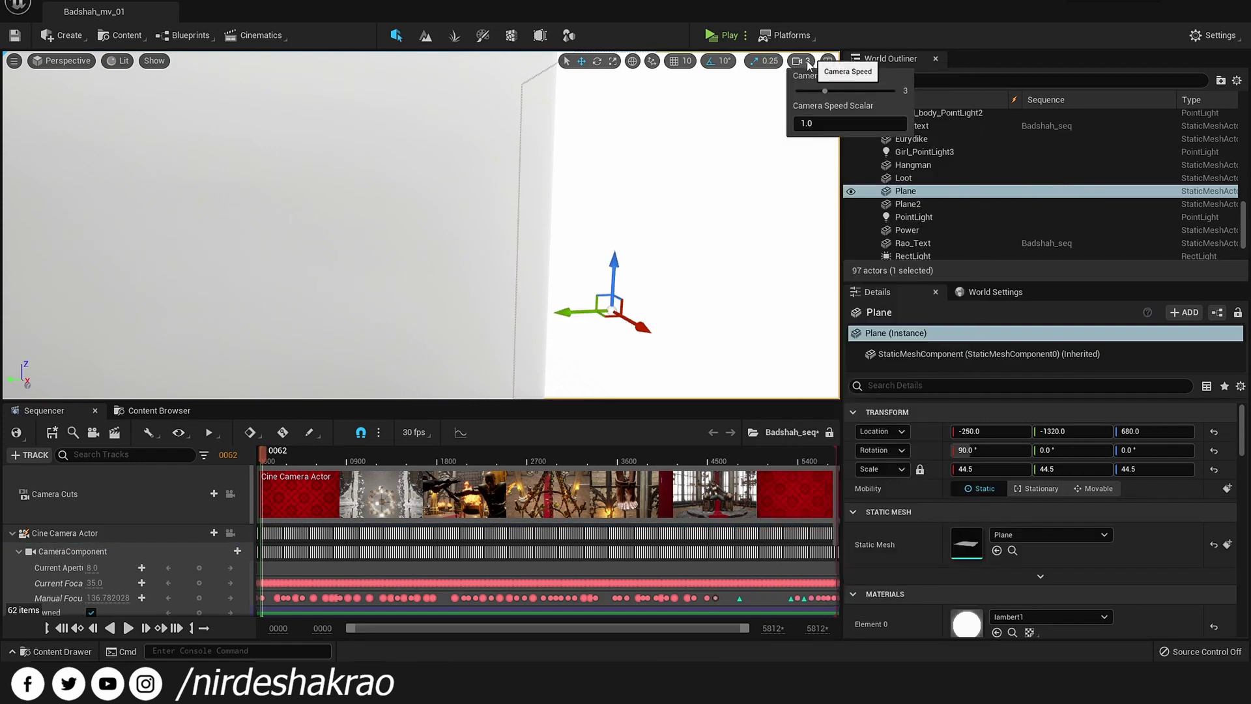
mouse_move(762, 171)
right_mouse_down()
mouse_move(726, 350)
mouse_move(531, 364)
mouse_move(684, 250)
mouse_move(740, 346)
right_mouse_up()
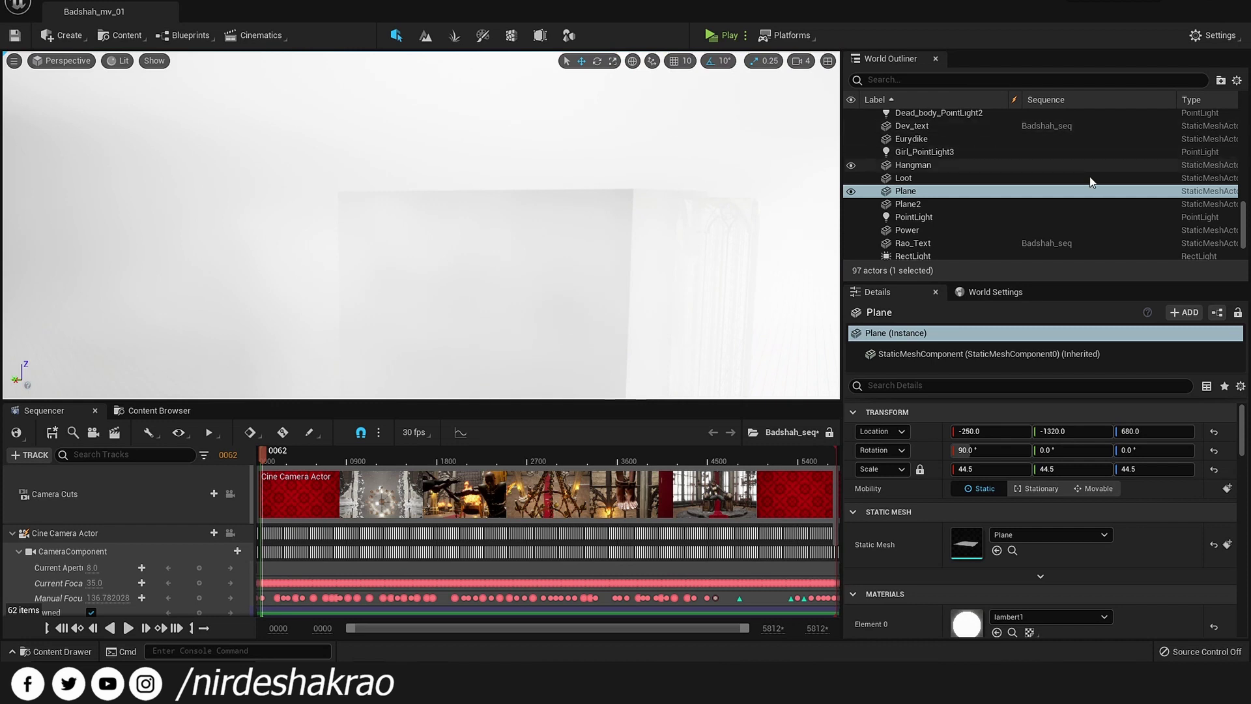
scroll(1087, 183, "up", 5)
scroll(1083, 184, "up", 5)
scroll(1082, 184, "up", 3)
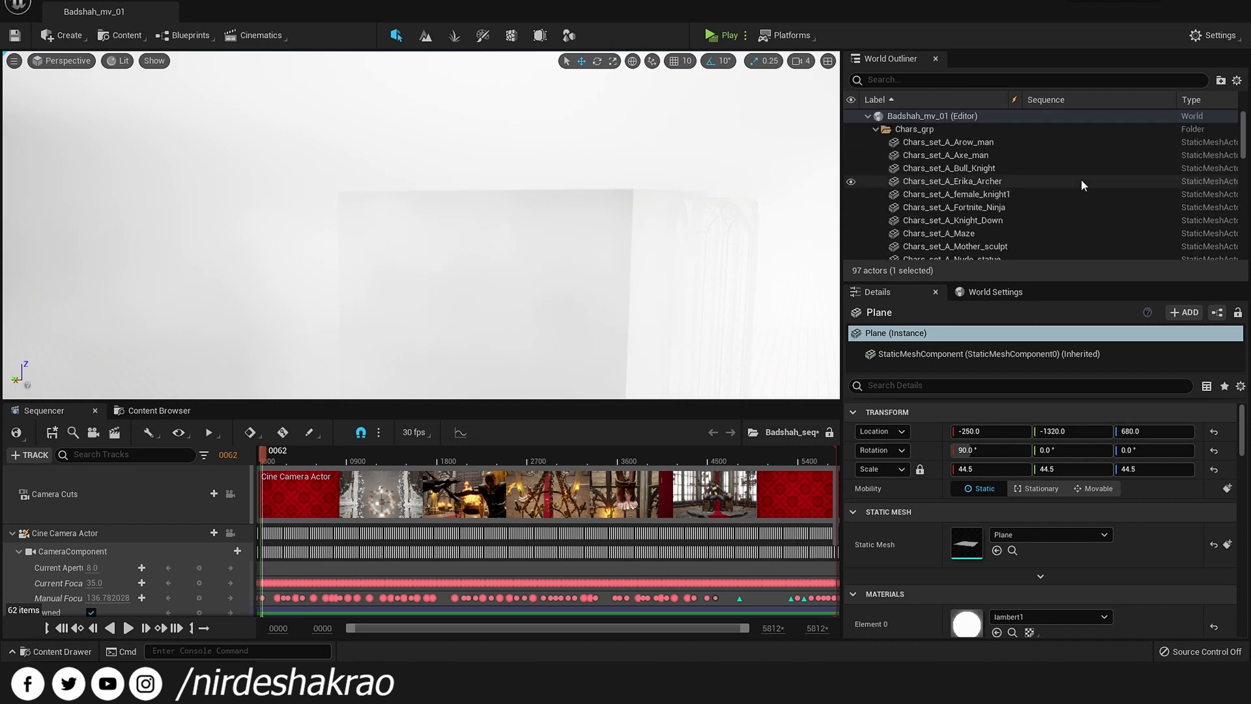
scroll(1081, 179, "down", 2)
scroll(1081, 179, "down", 2)
scroll(1081, 179, "down", 1)
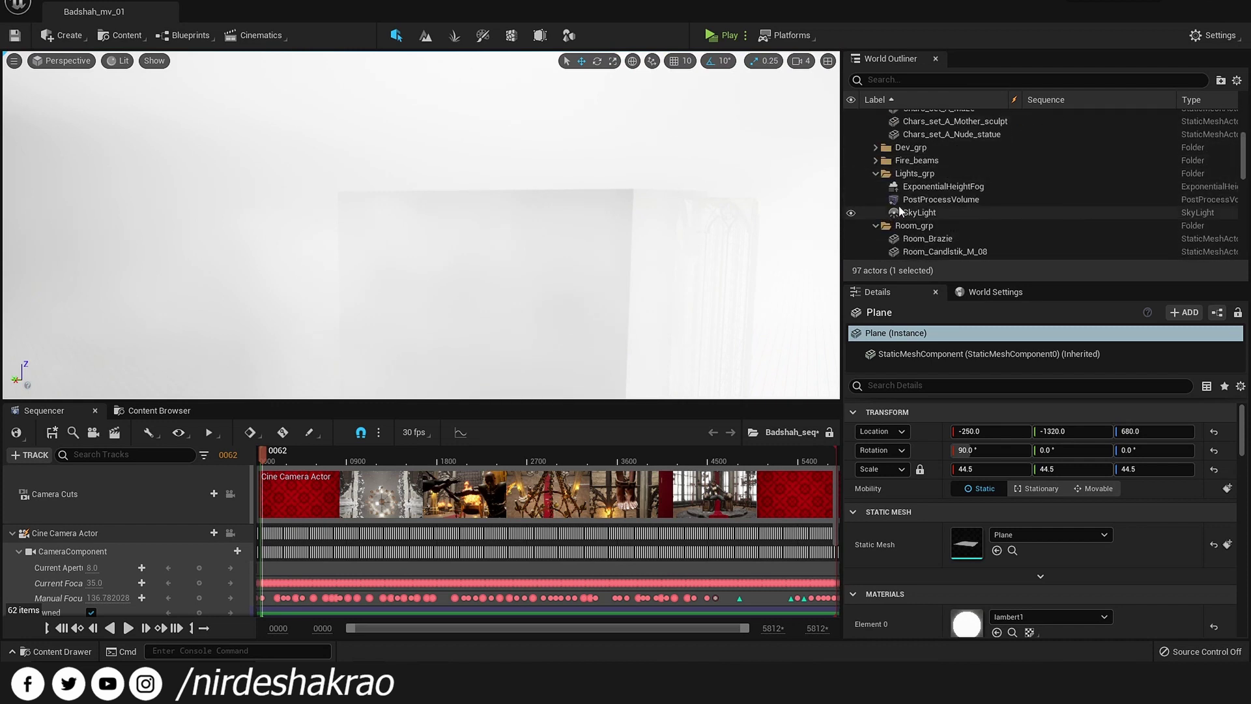
left_click(873, 190)
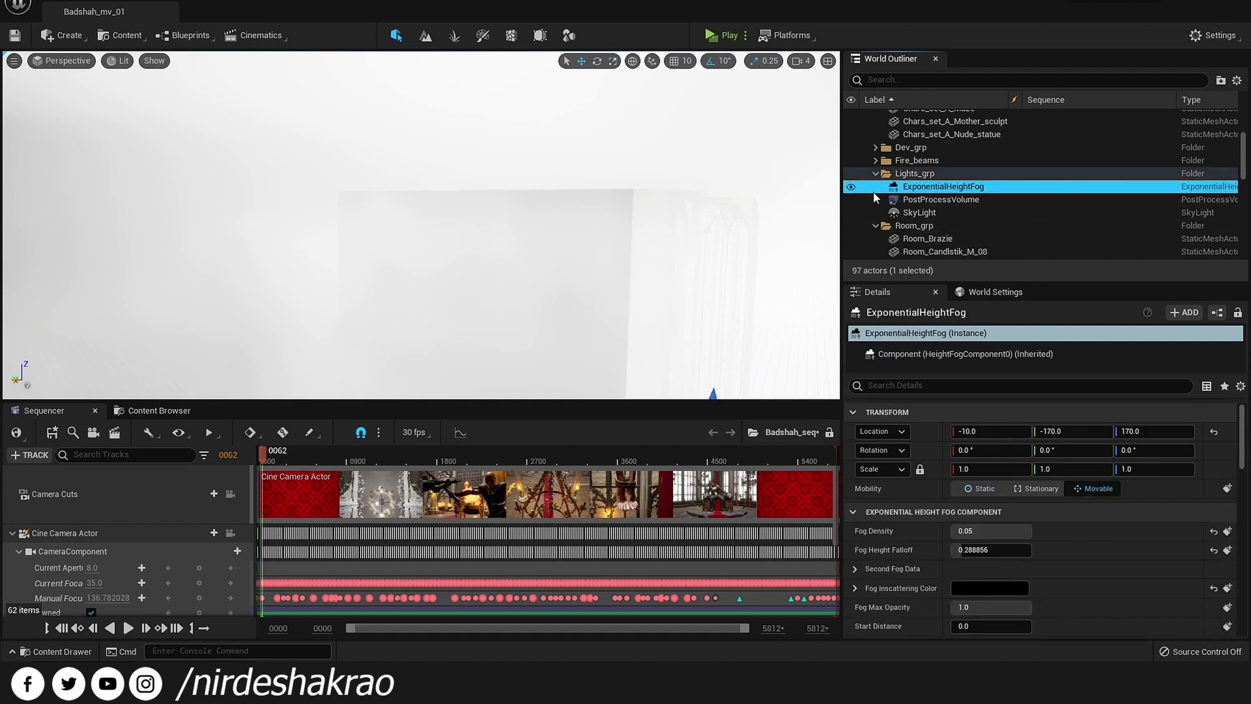
left_click(851, 187)
mouse_move(578, 288)
right_mouse_down()
mouse_move(606, 261)
mouse_move(573, 273)
right_mouse_up()
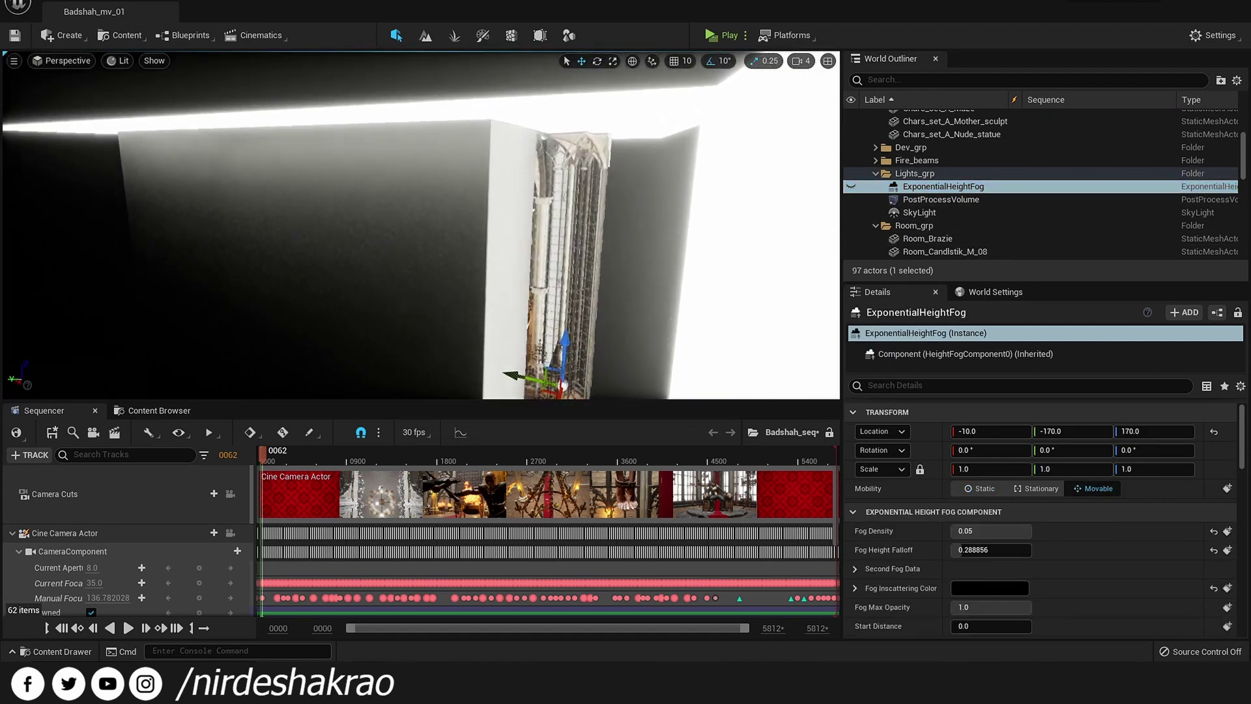
right_click_drag(656, 290, 599, 268)
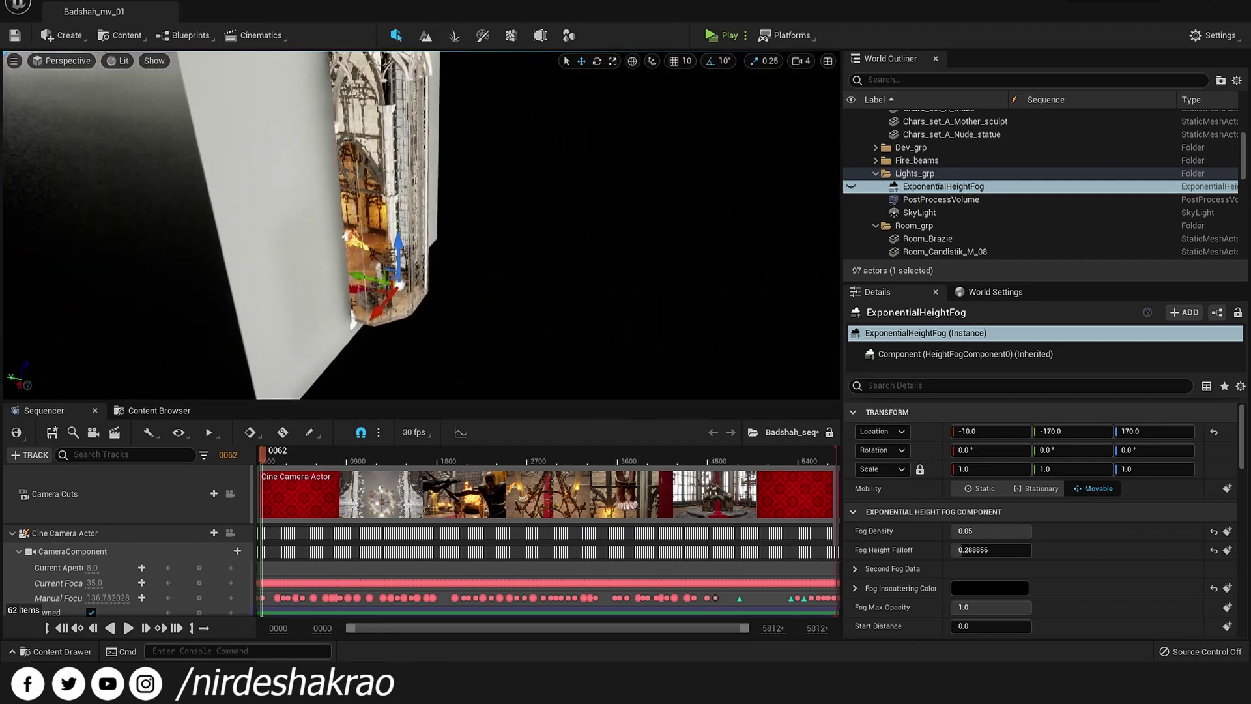
mouse_move(184, 242)
right_mouse_down()
mouse_move(665, 167)
mouse_move(645, 189)
right_mouse_up()
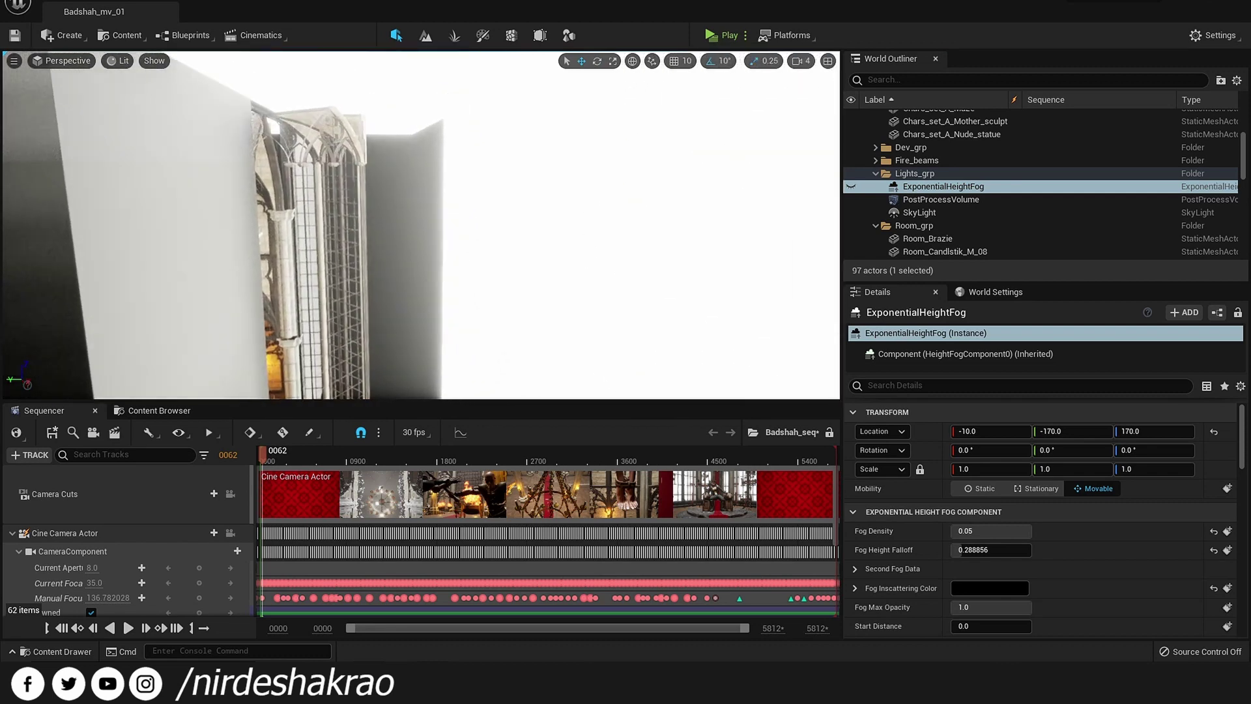
mouse_move(558, 307)
right_mouse_down()
mouse_move(586, 261)
mouse_move(573, 195)
mouse_move(573, 293)
mouse_move(573, 254)
right_mouse_up()
left_click(850, 186)
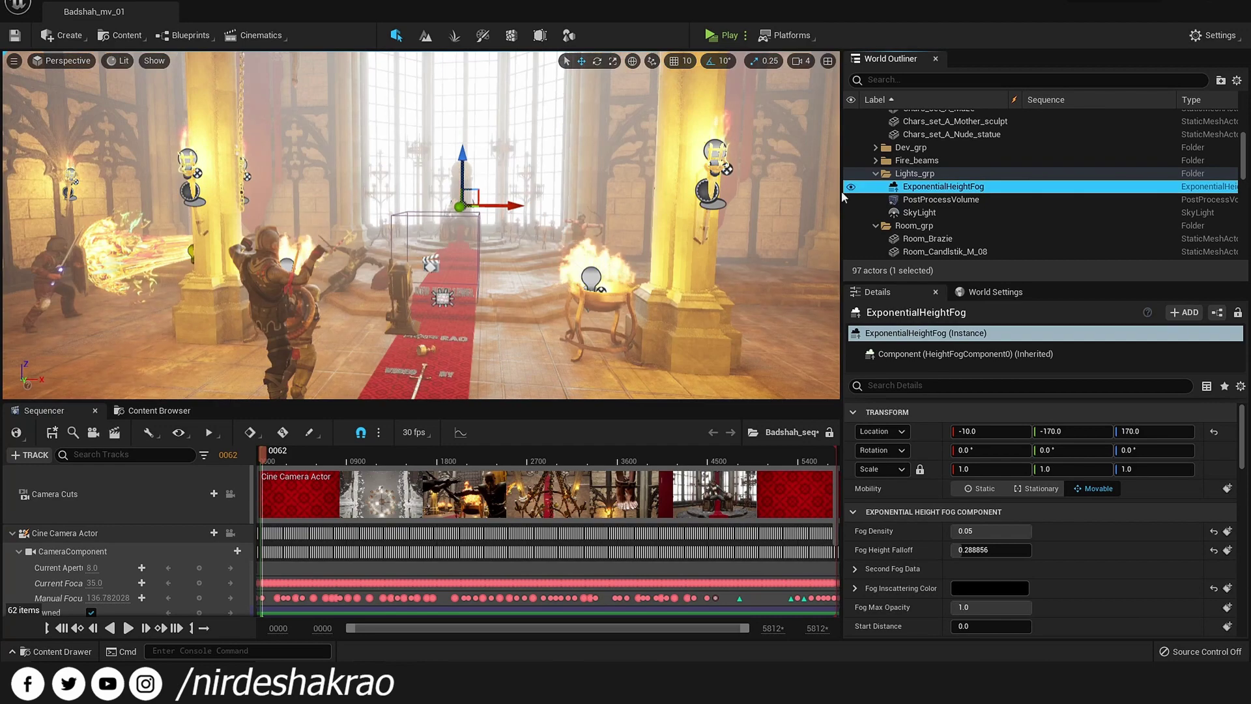
- Fly past the pillars, fighters and torch-lit wall, then select the Torch_lit9 torch on the pillar
mouse_move(573, 254)
right_mouse_down()
mouse_move(626, 254)
mouse_move(521, 254)
right_mouse_up()
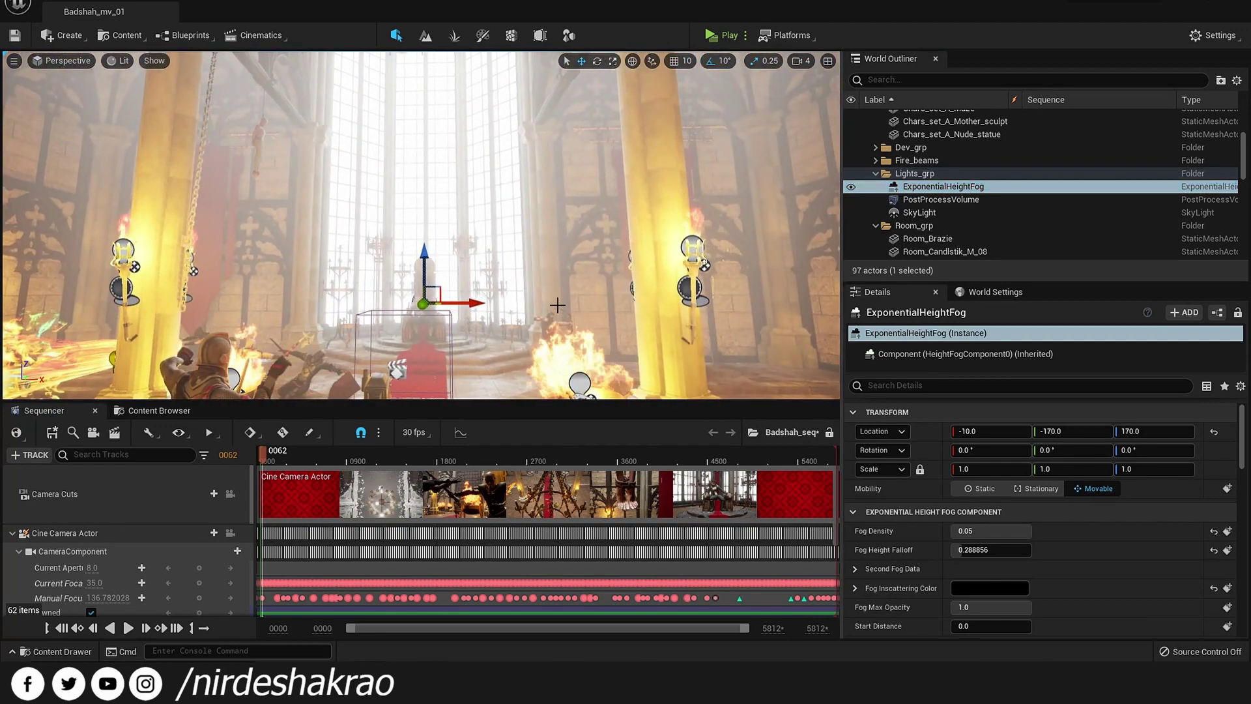
right_click_drag(521, 254, 495, 287)
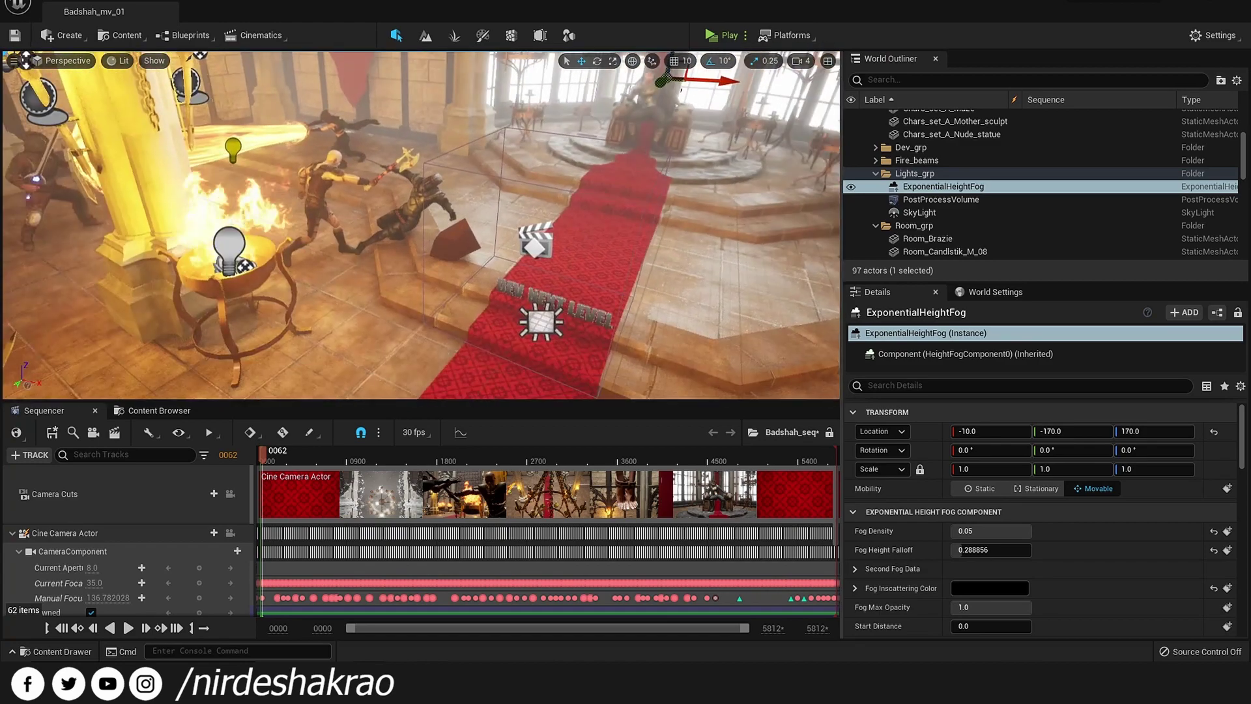
mouse_move(495, 287)
right_mouse_down()
mouse_move(495, 267)
mouse_move(495, 281)
right_mouse_up()
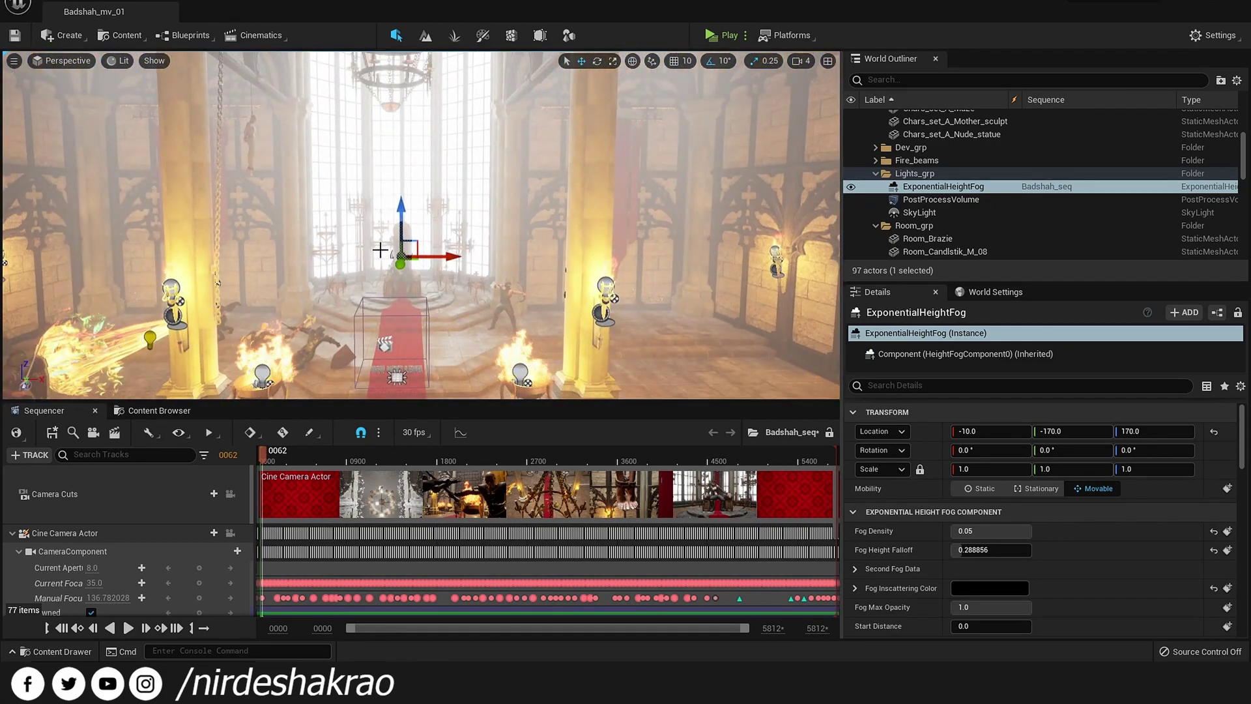
right_click_drag(437, 222, 437, 222)
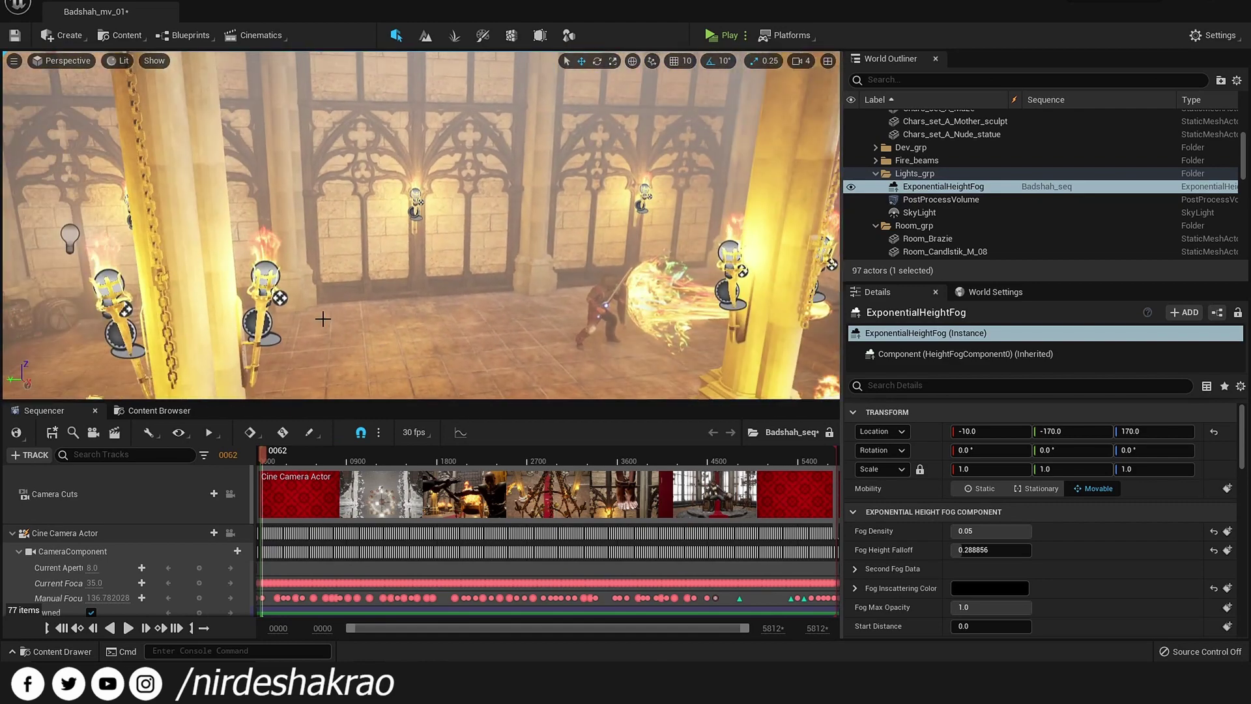
right_click_drag(443, 313, 443, 312)
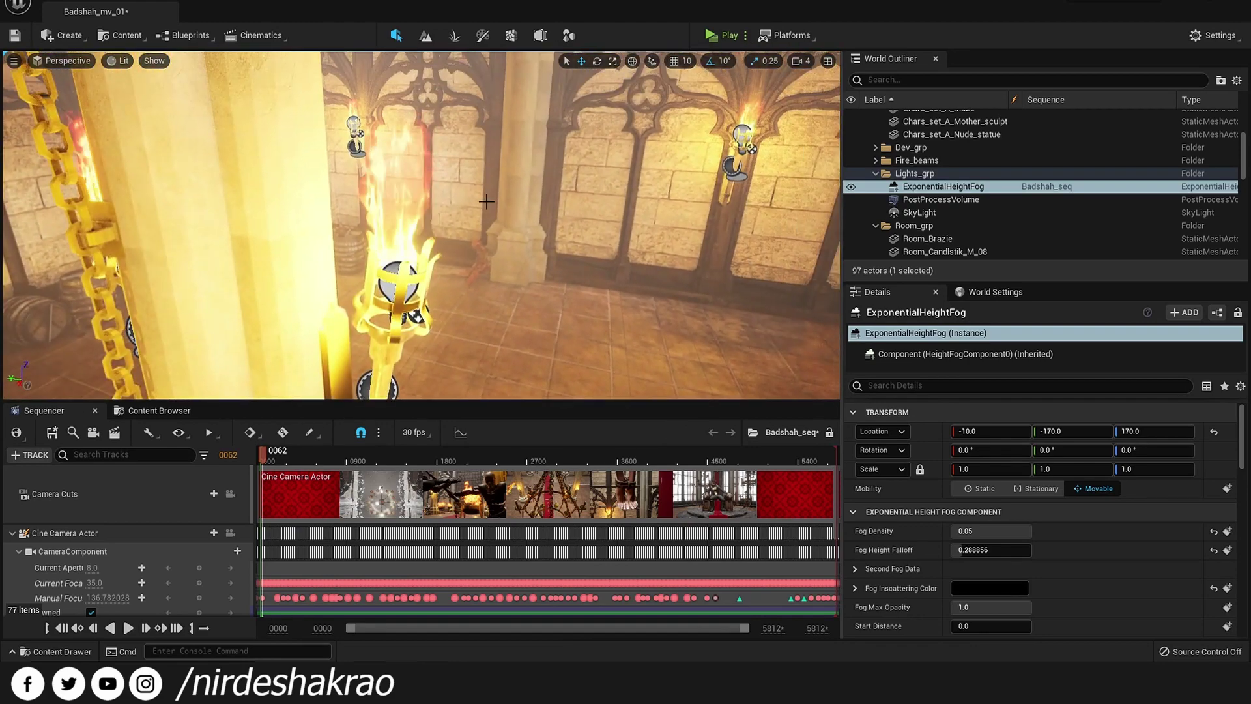
right_click_drag(443, 312, 443, 313)
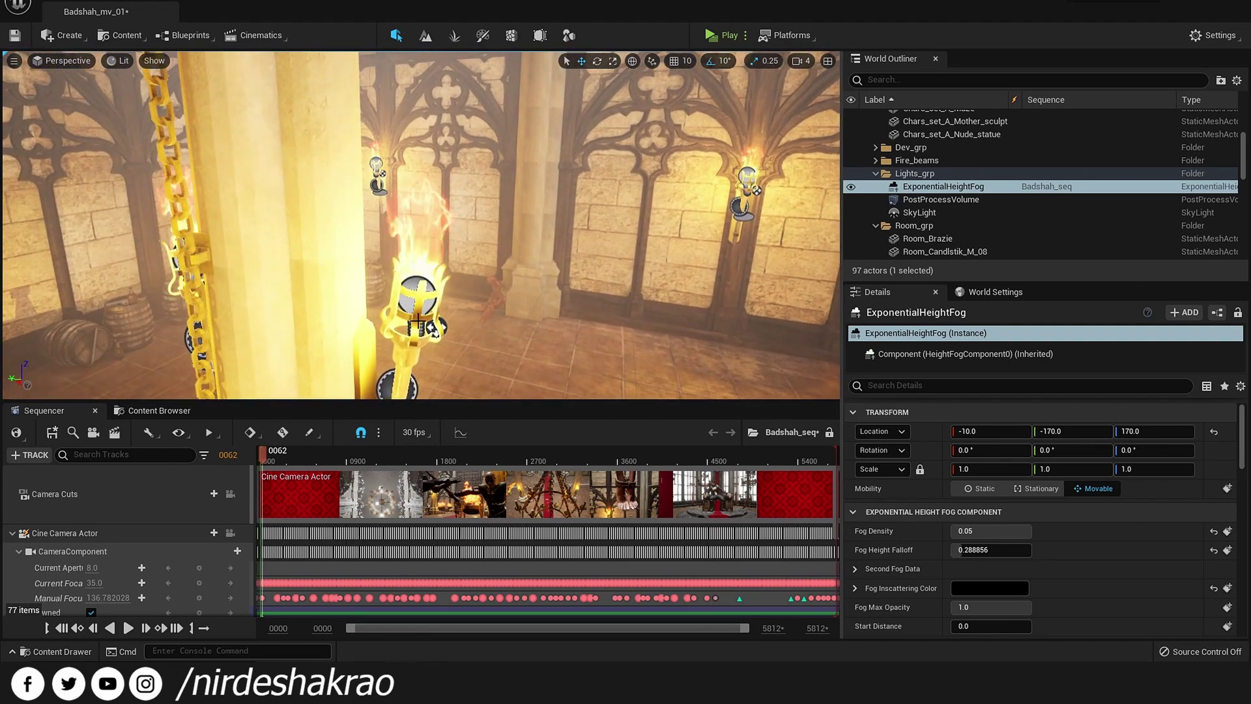
left_click(403, 366)
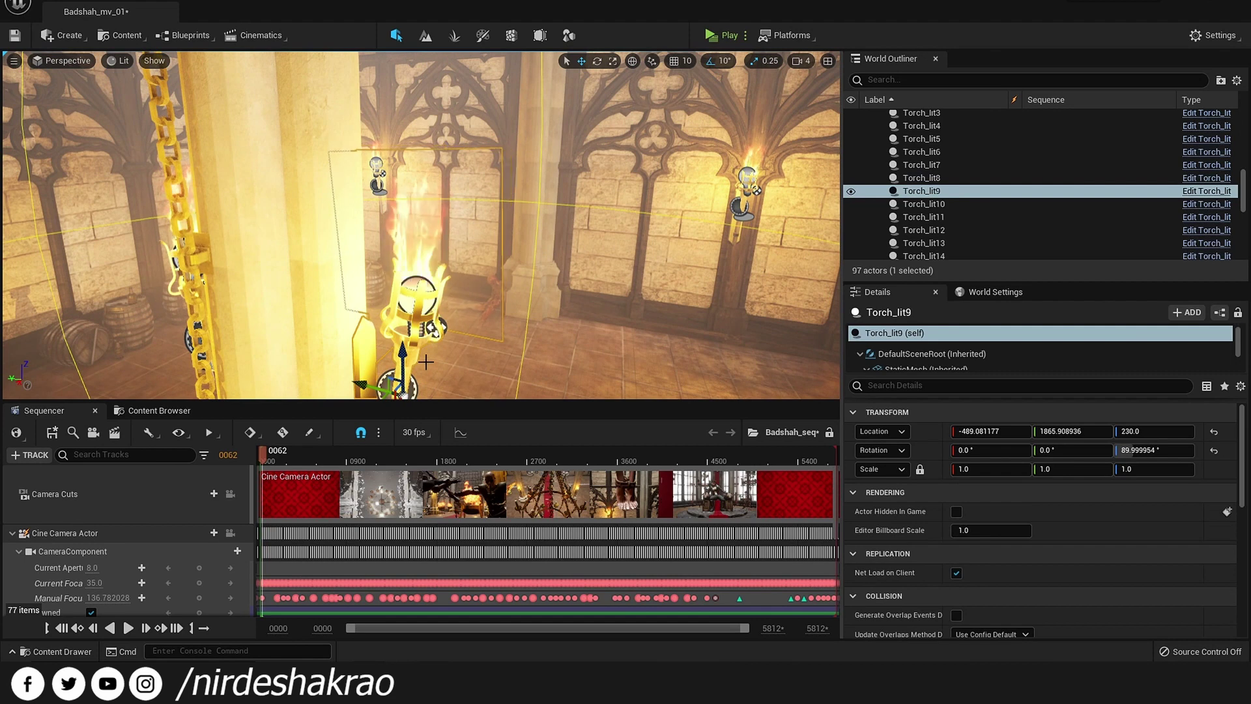
left_click_drag(405, 366, 422, 168)
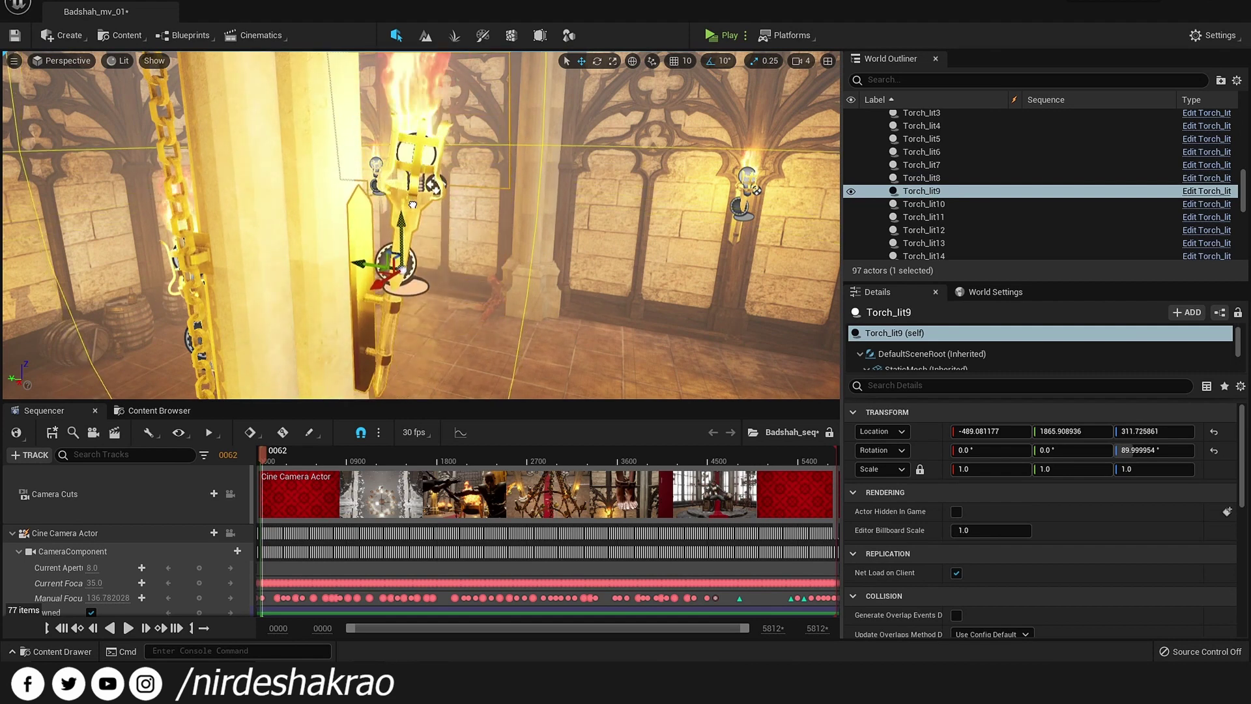
key("ctrl+z")
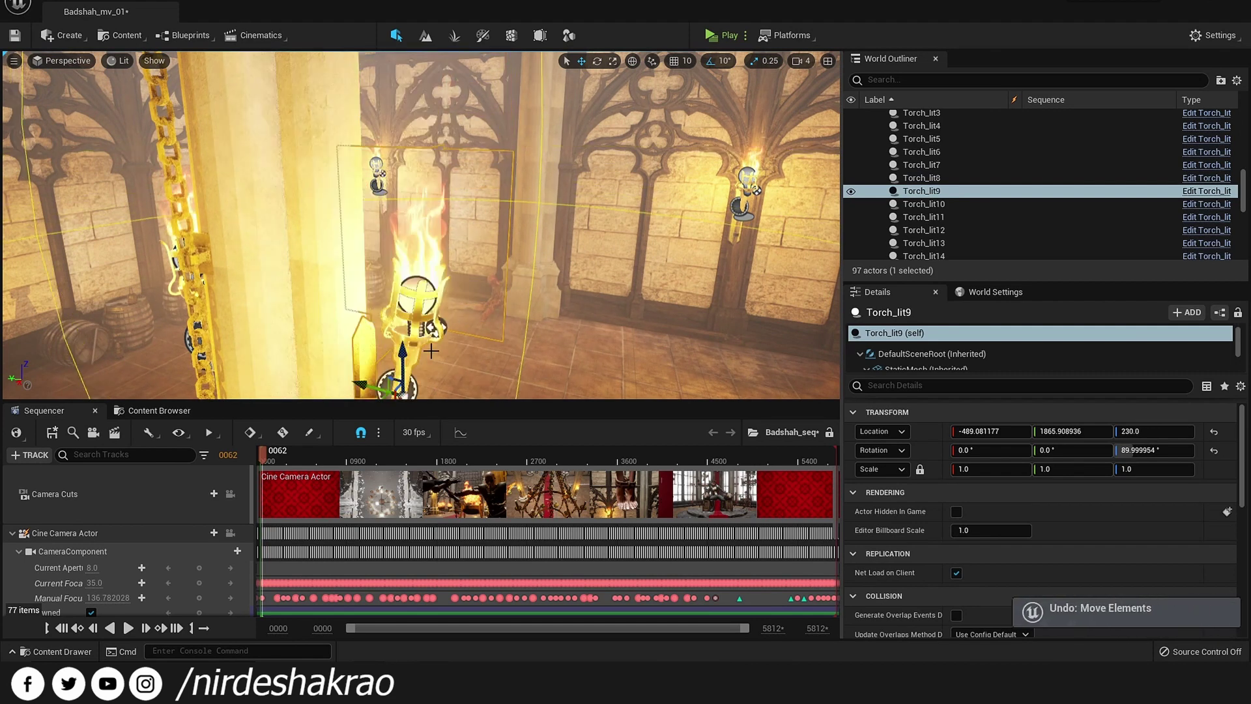
left_click_drag(489, 326, 519, 273, "alt")
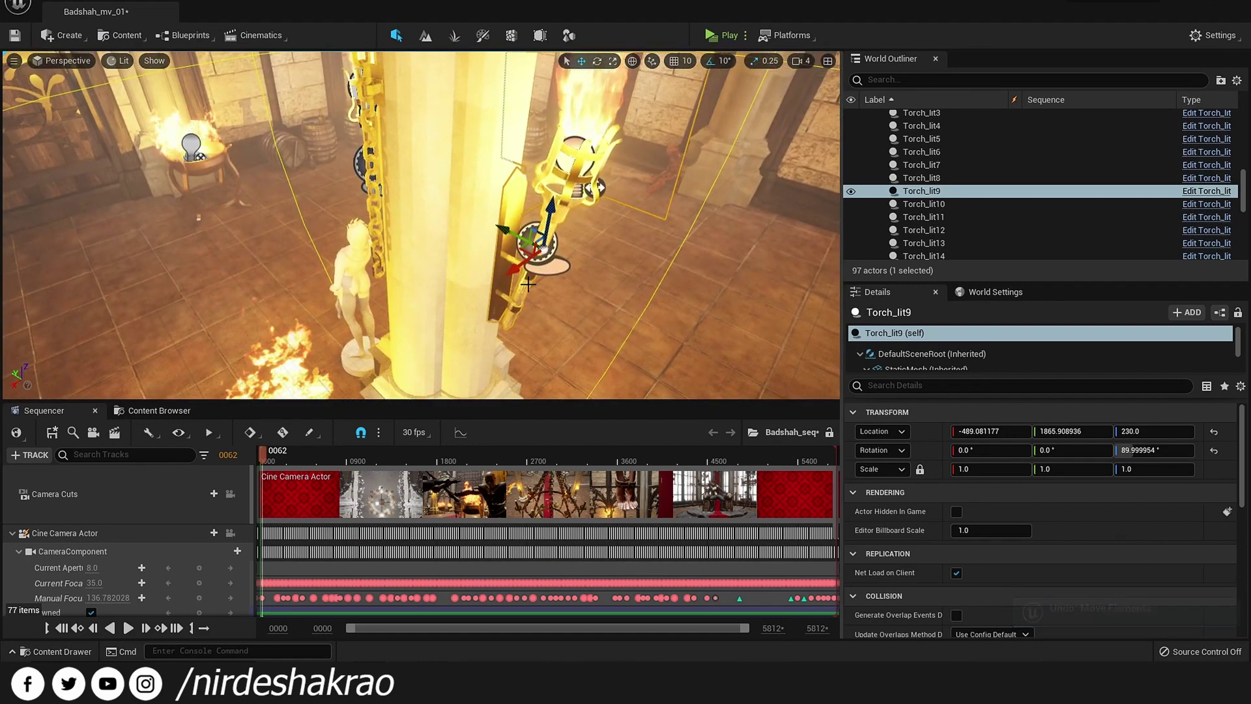
mouse_move(519, 273)
left_mouse_down("alt")
mouse_move(423, 267)
mouse_move(404, 248)
left_mouse_up("alt")
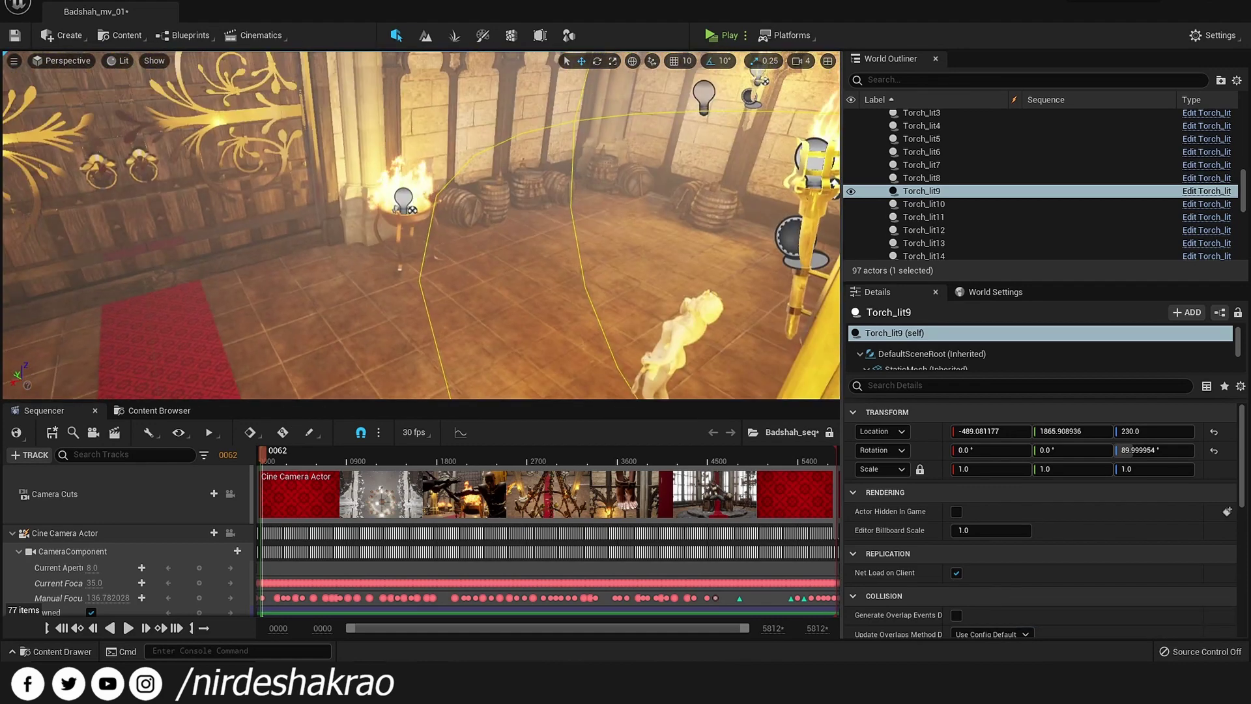
left_click(402, 197)
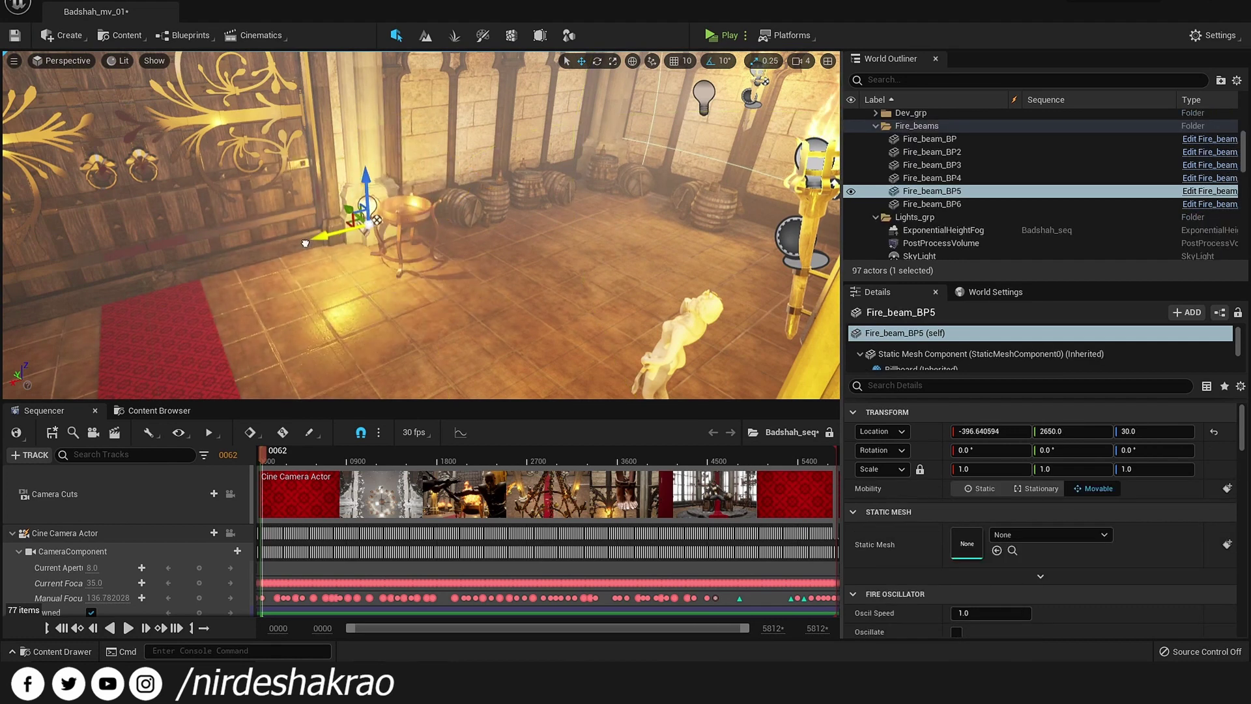
left_click_drag(305, 243, 180, 303)
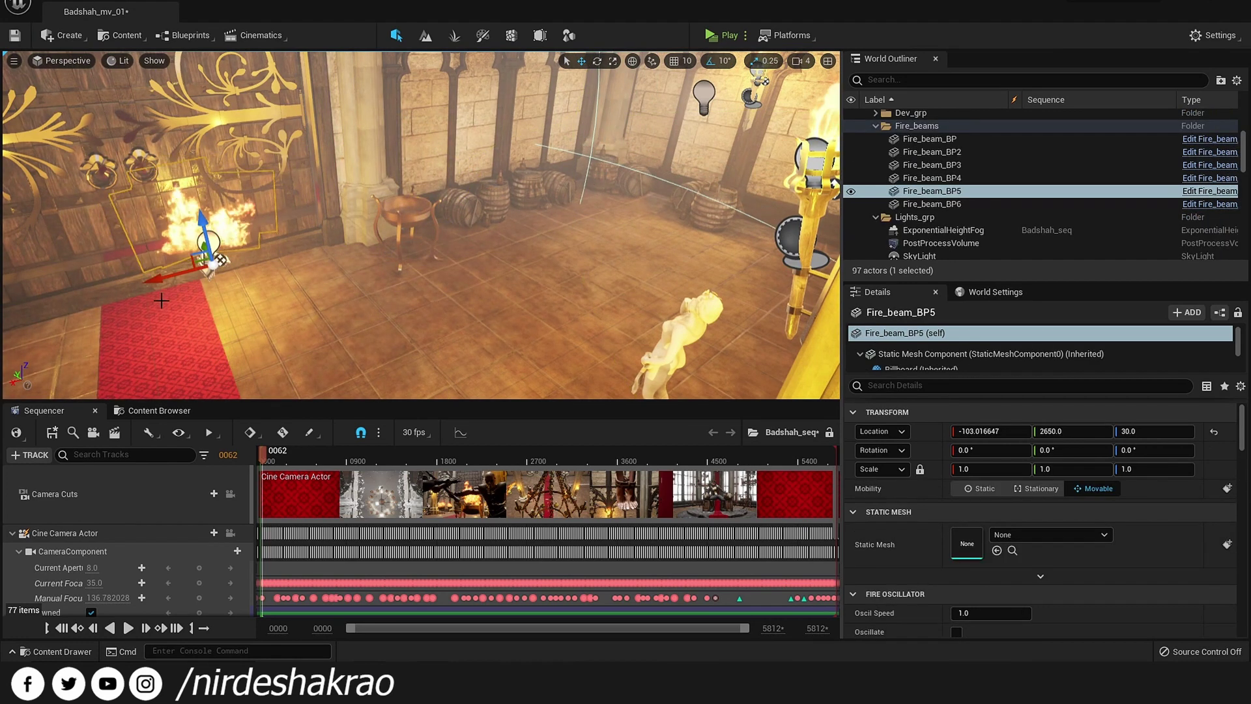
key("ctrl+z")
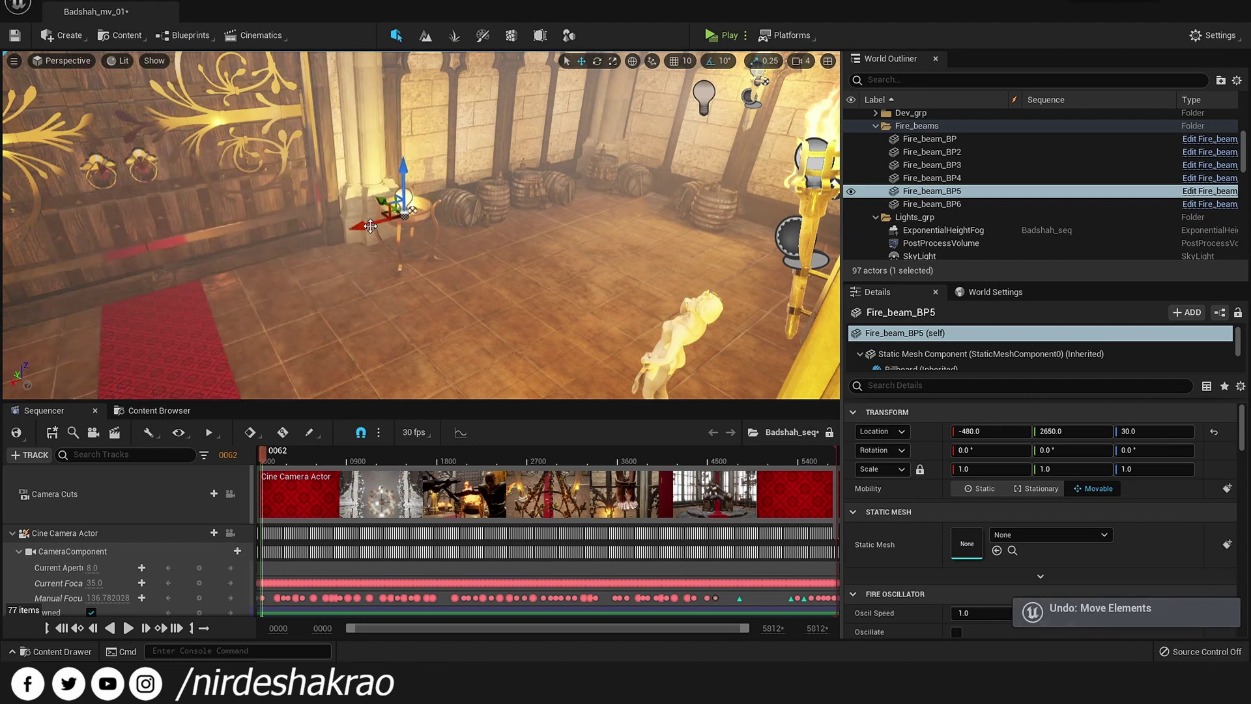
left_click(323, 245)
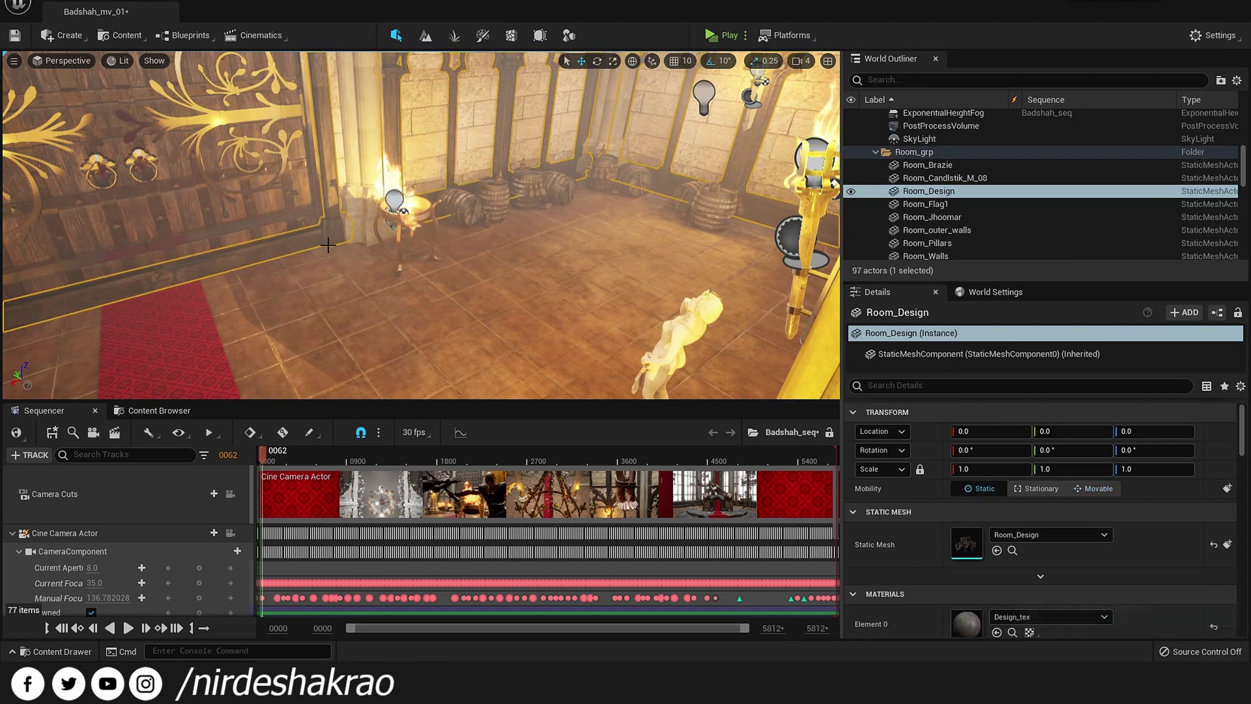
key("ctrl+z")
mouse_move(318, 245)
left_mouse_down()
mouse_move(384, 215)
mouse_move(358, 226)
left_mouse_up()
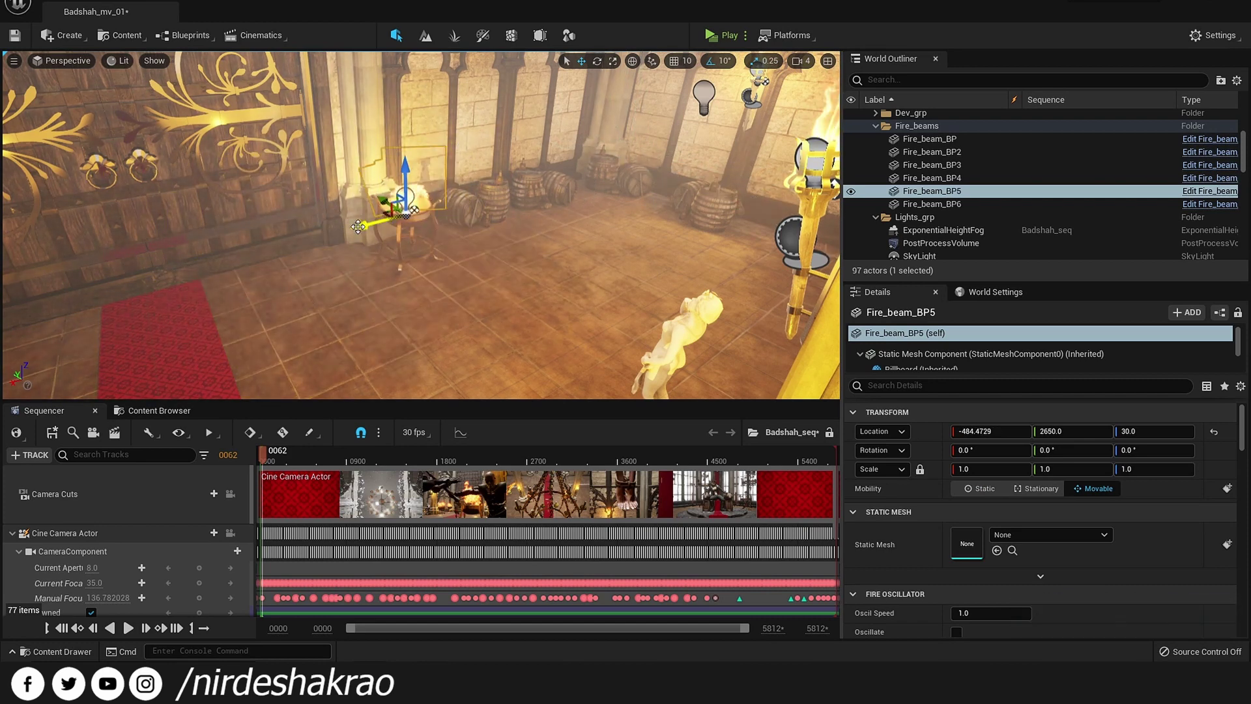
key("ctrl+z")
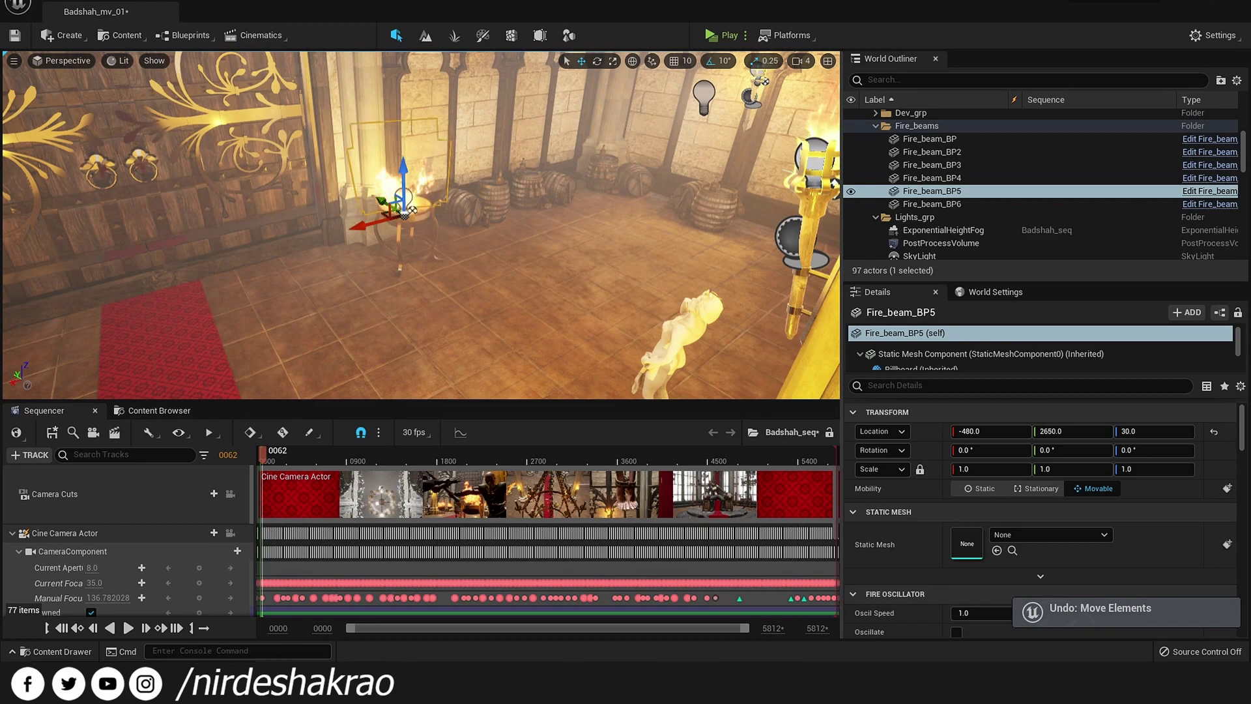
right_click_drag(358, 226, 417, 221)
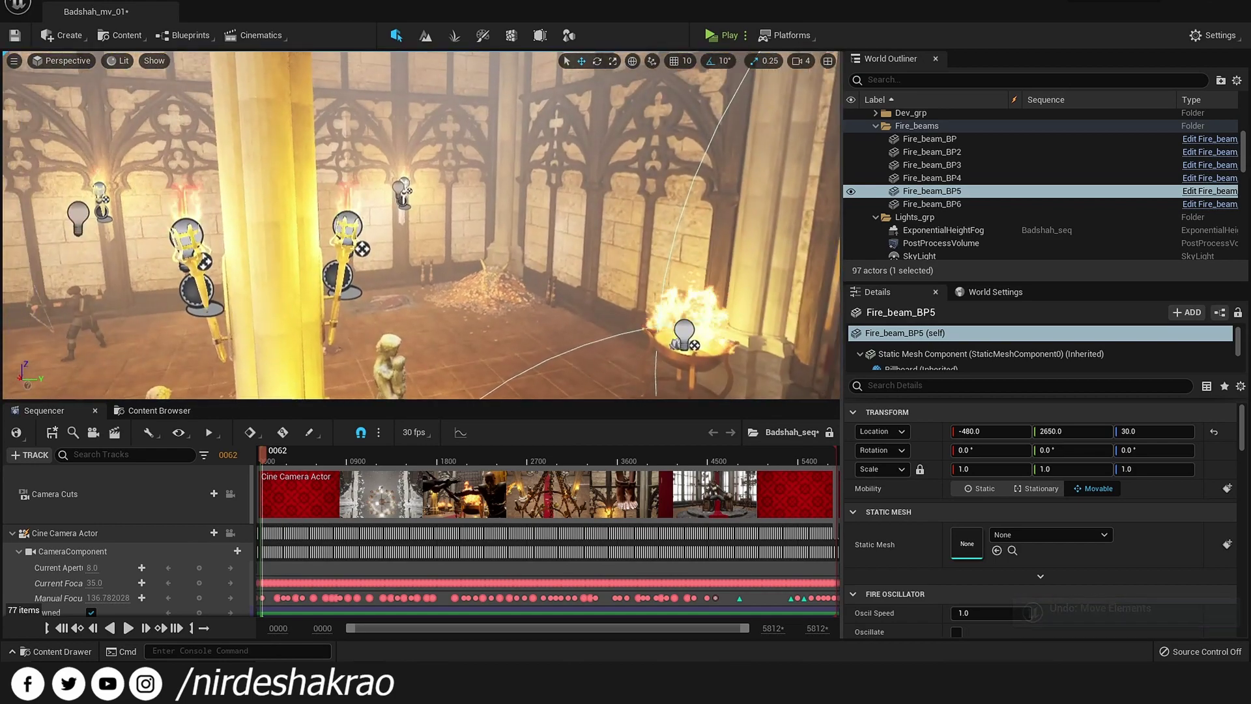
mouse_move(395, 256)
right_mouse_down()
mouse_move(365, 257)
mouse_move(404, 251)
mouse_move(434, 314)
right_mouse_up()
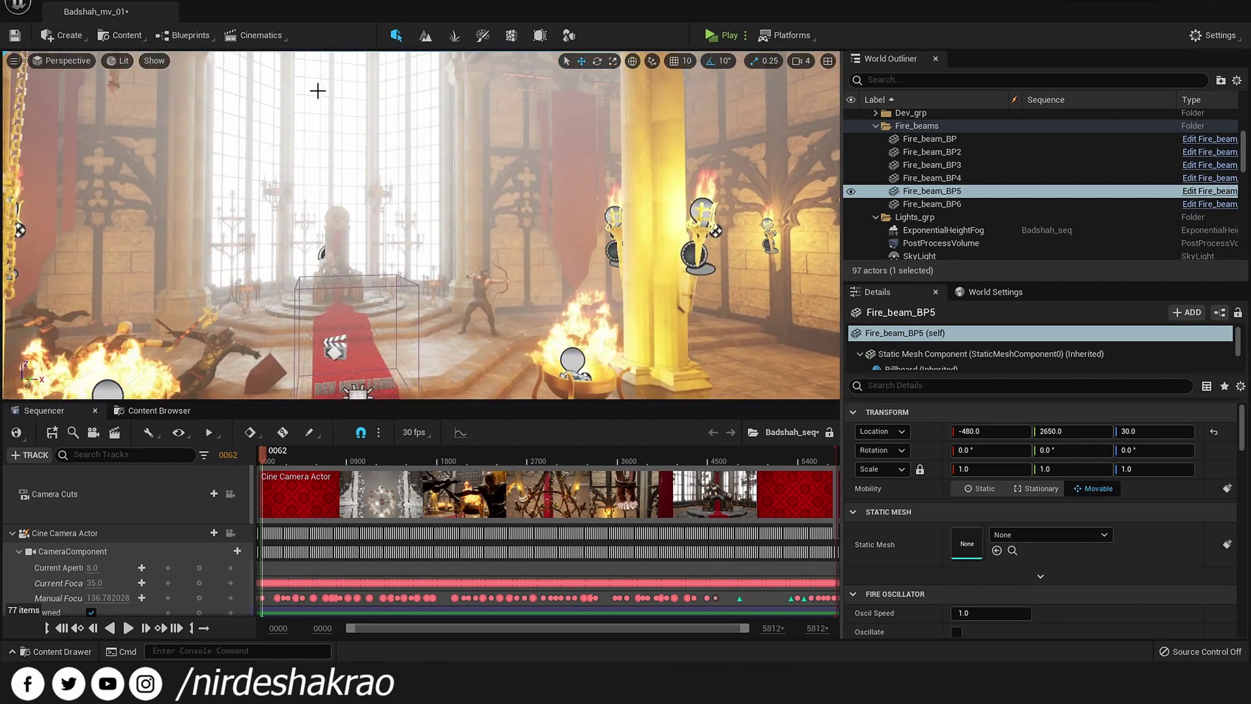
left_click(350, 126)
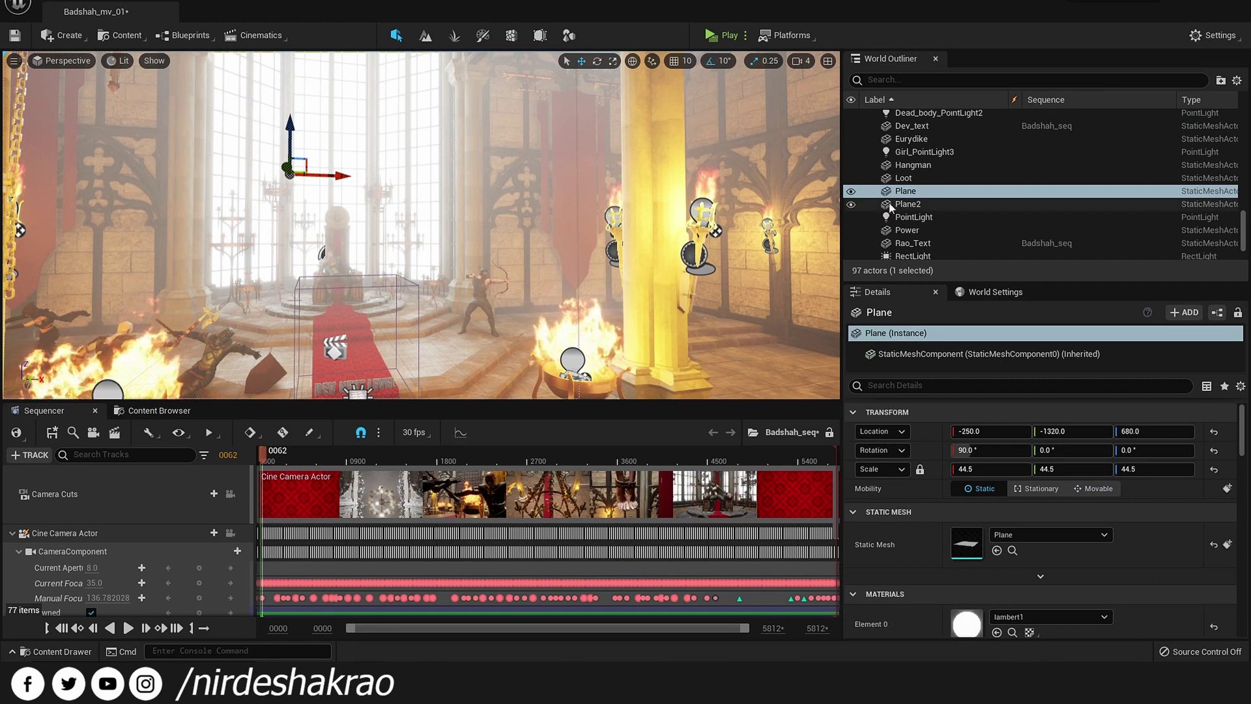
- Hide the Plane and Plane2 actors and tilt the view up and down the hall
left_click(851, 192)
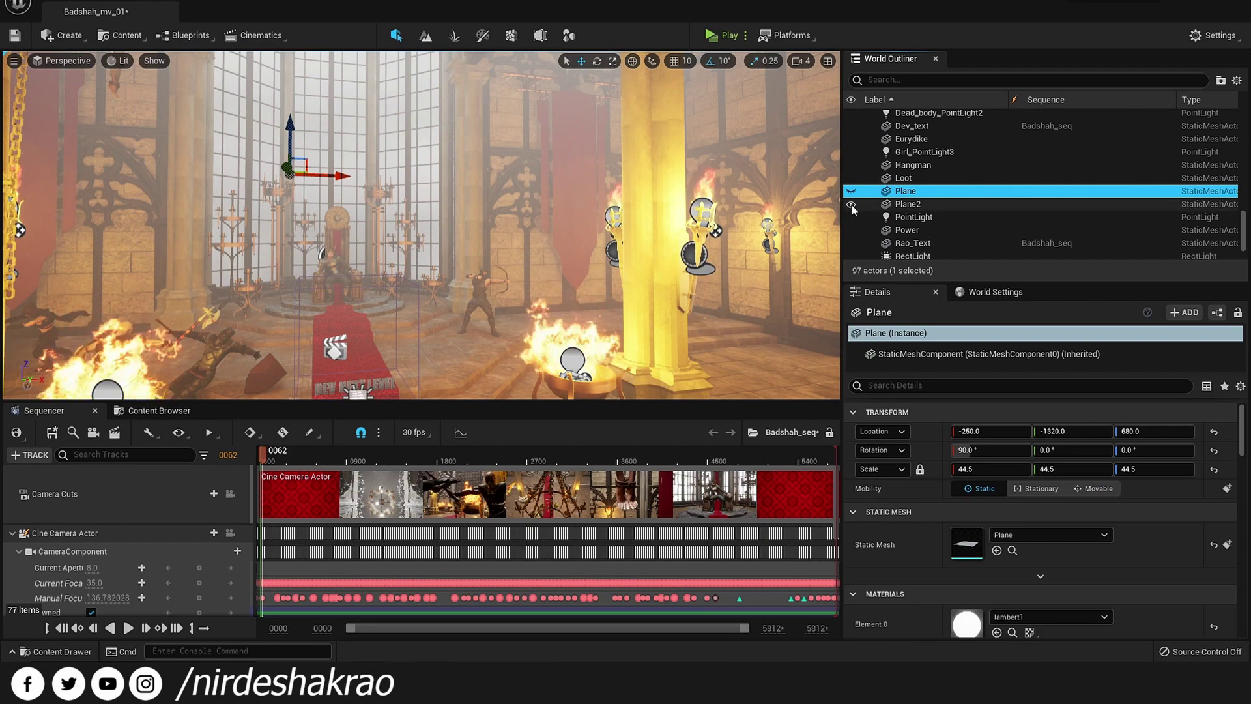
left_click(851, 205)
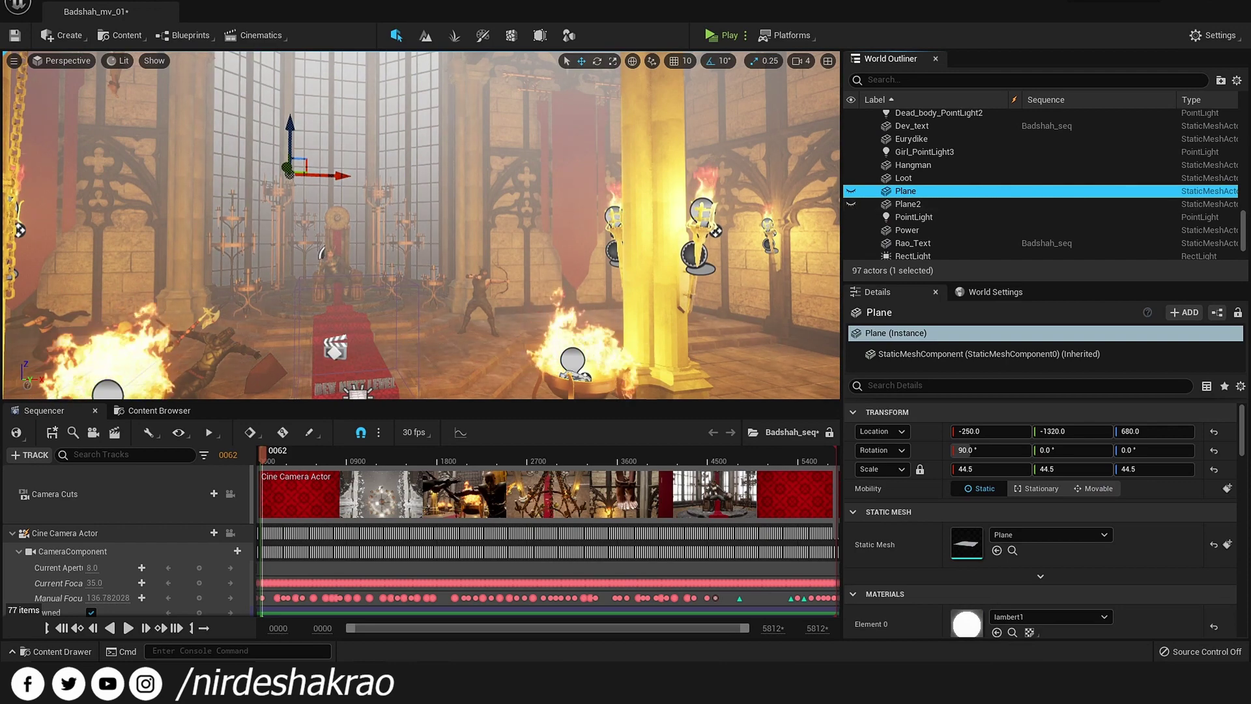
right_click_drag(421, 274, 421, 169)
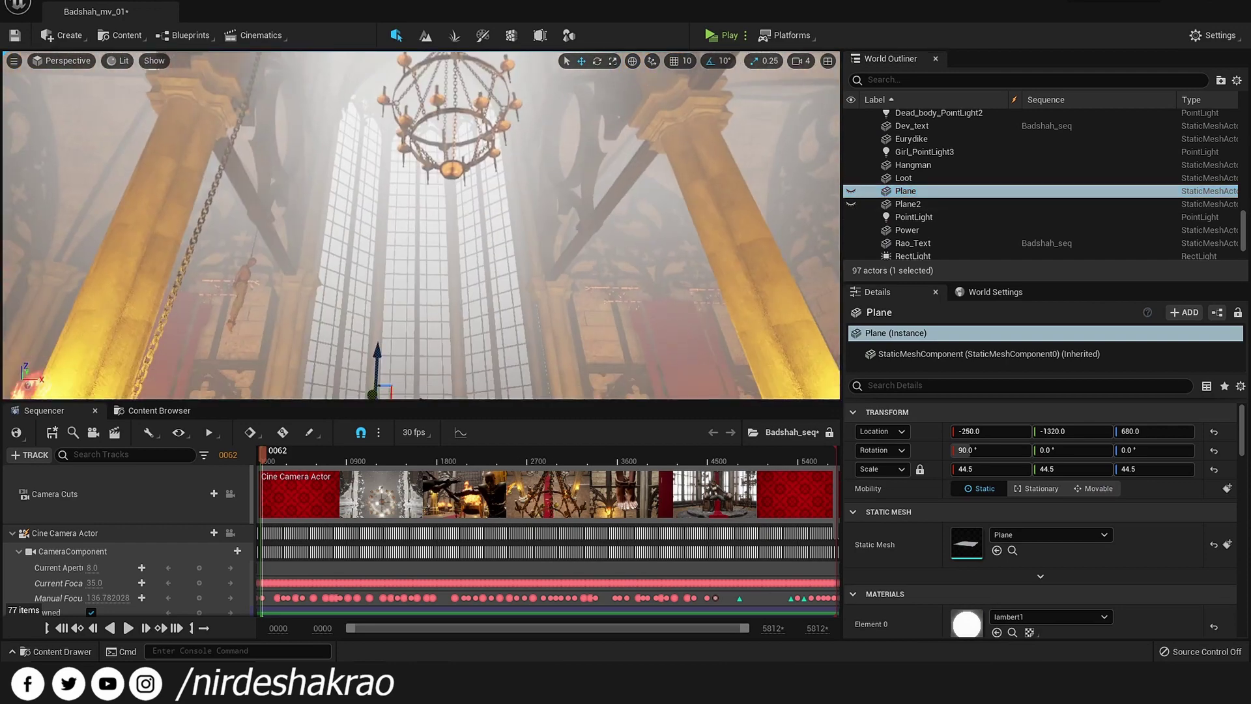
right_click_drag(421, 273, 421, 365)
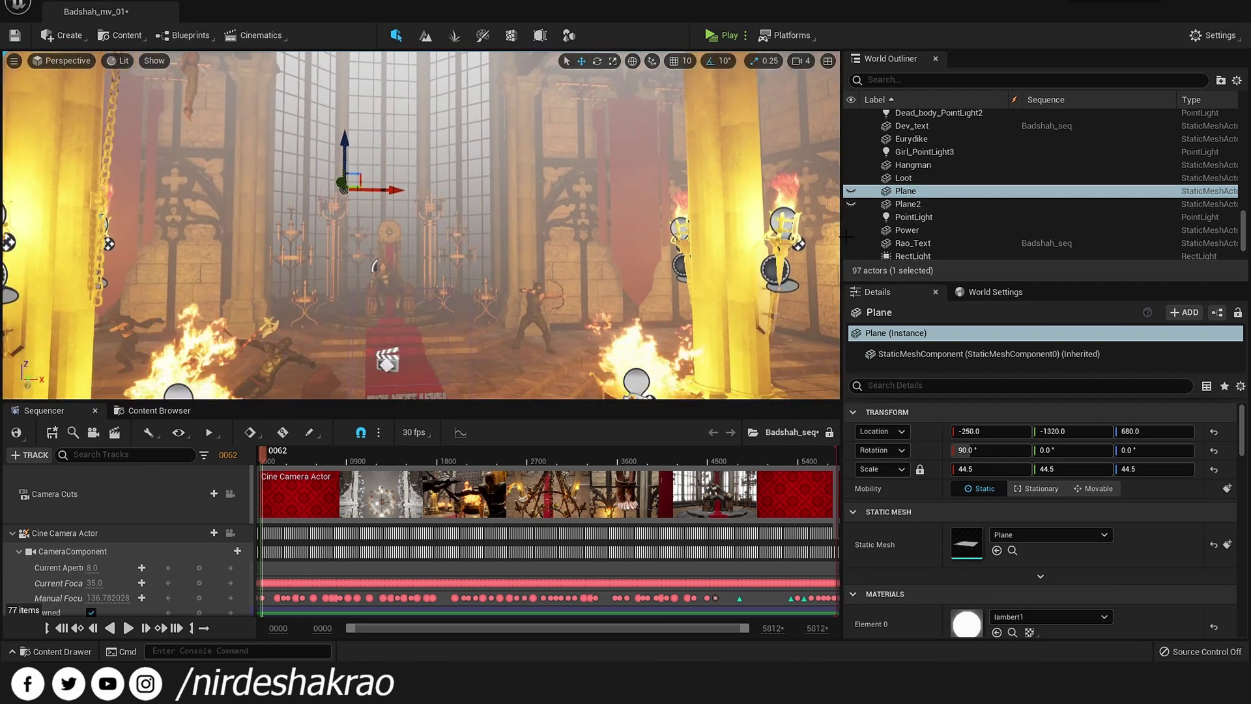
- Make Plane2 visible again and fly the view around the hall to the throne
left_click(905, 204)
left_click(851, 191)
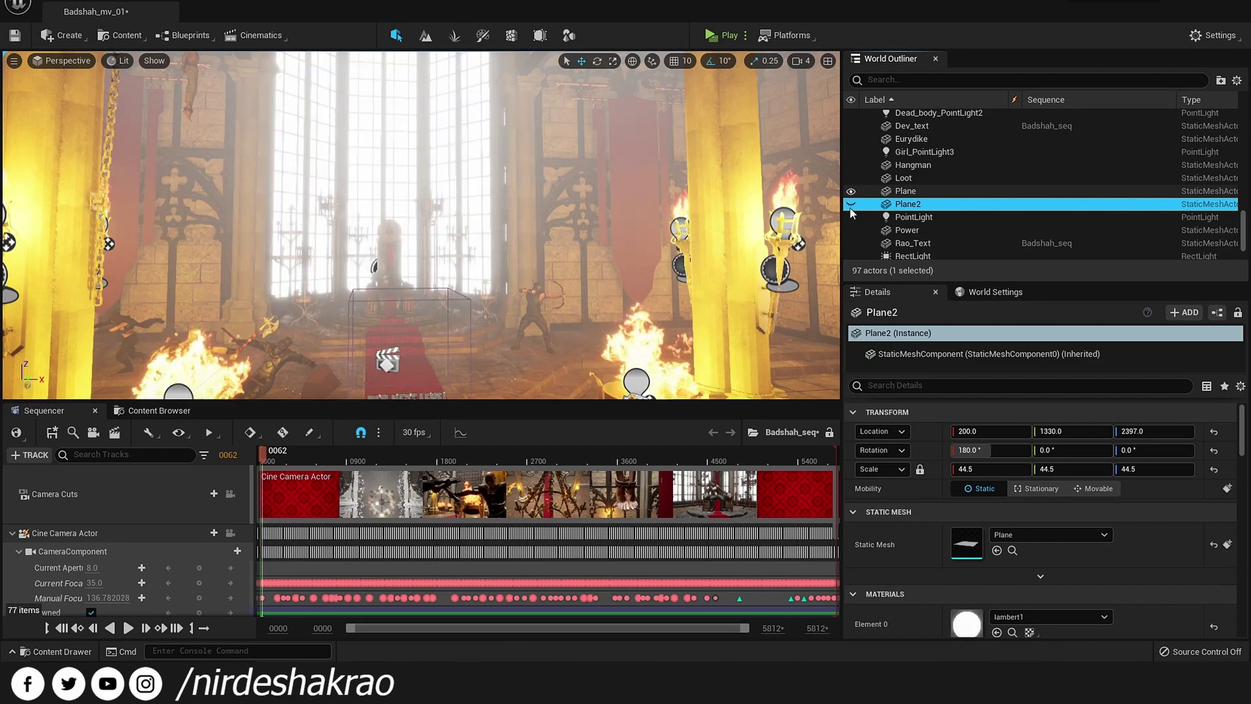
left_click(851, 204)
right_click_drag(421, 274, 421, 326)
mouse_move(397, 215)
right_mouse_down()
mouse_move(432, 268)
mouse_move(439, 256)
right_mouse_up()
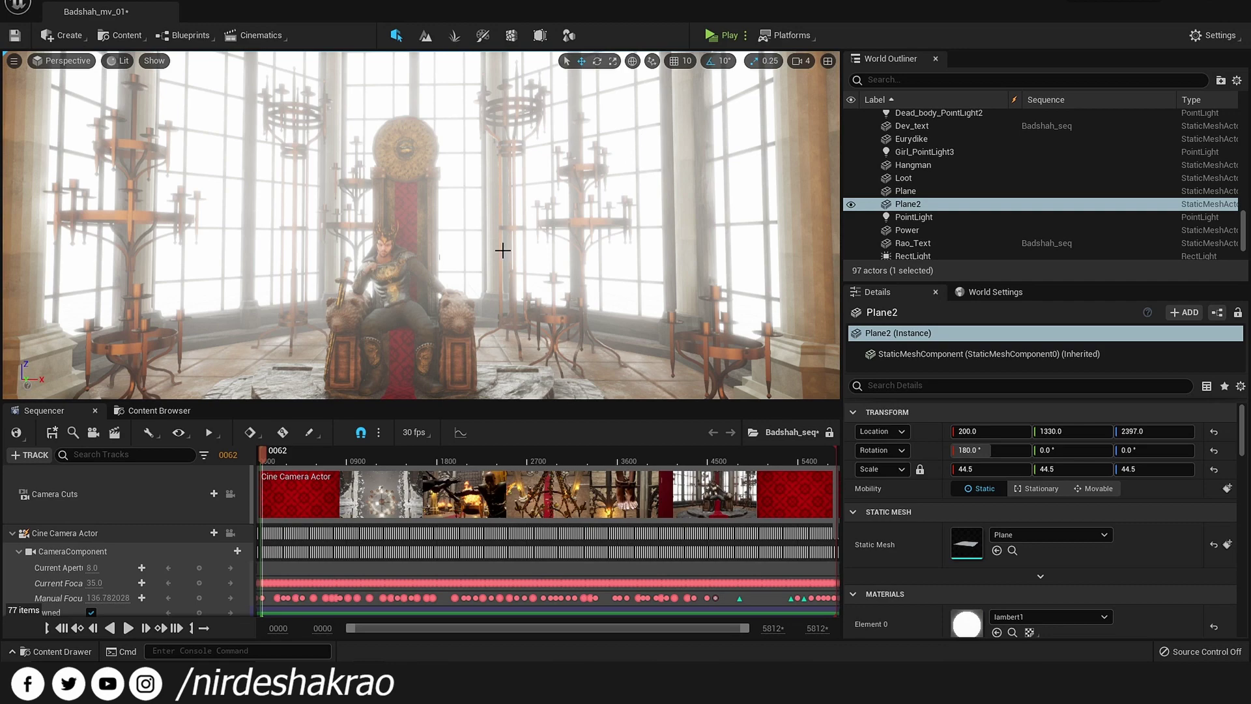
right_click_drag(504, 249, 375, 184)
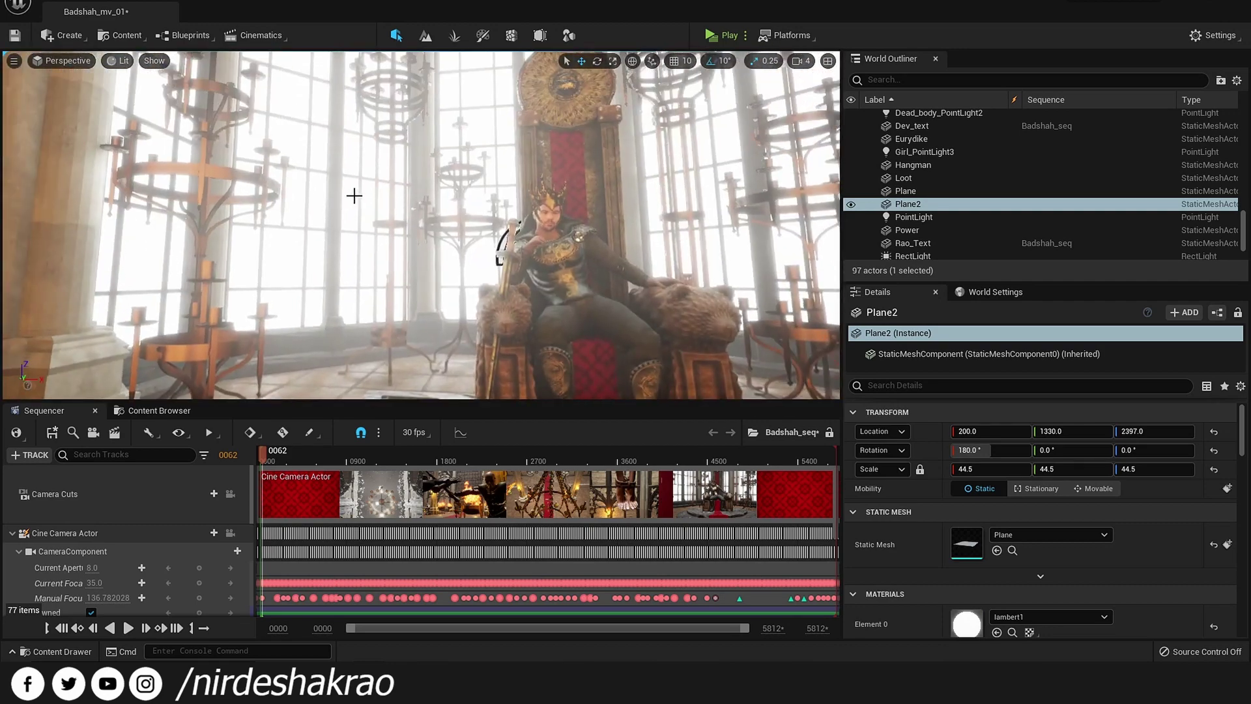
right_click_drag(505, 245, 472, 248)
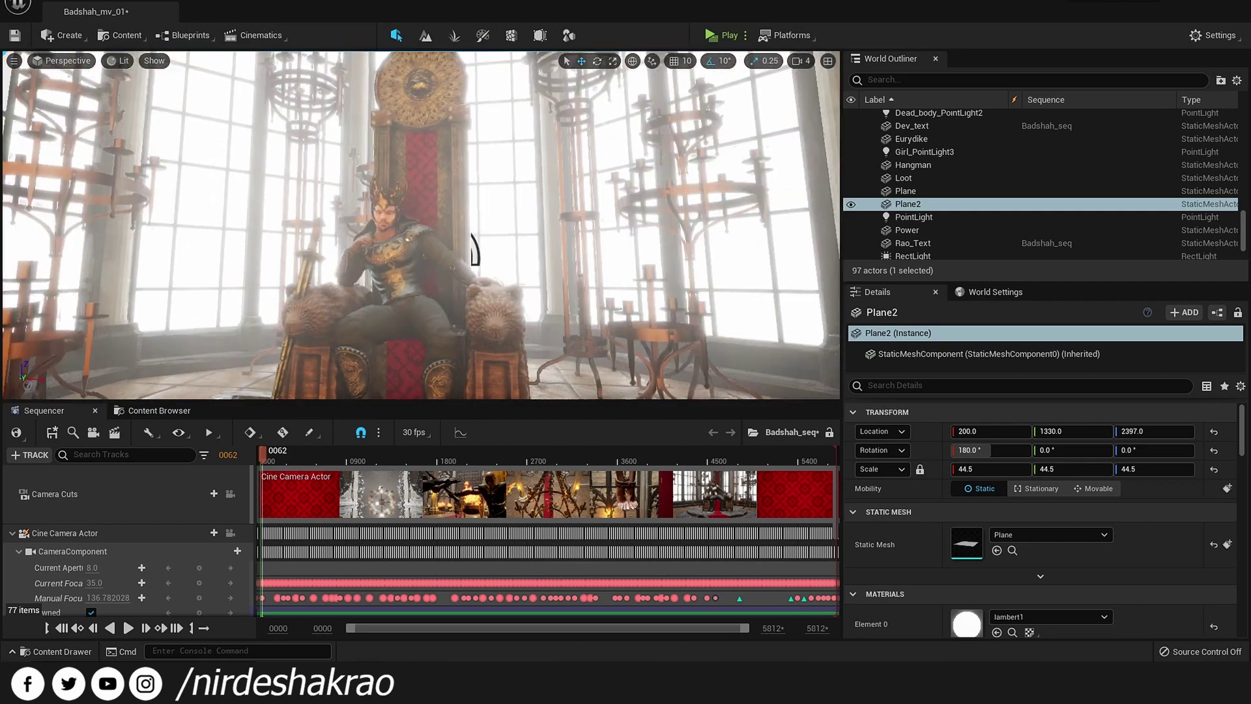
right_click_drag(473, 249, 498, 236)
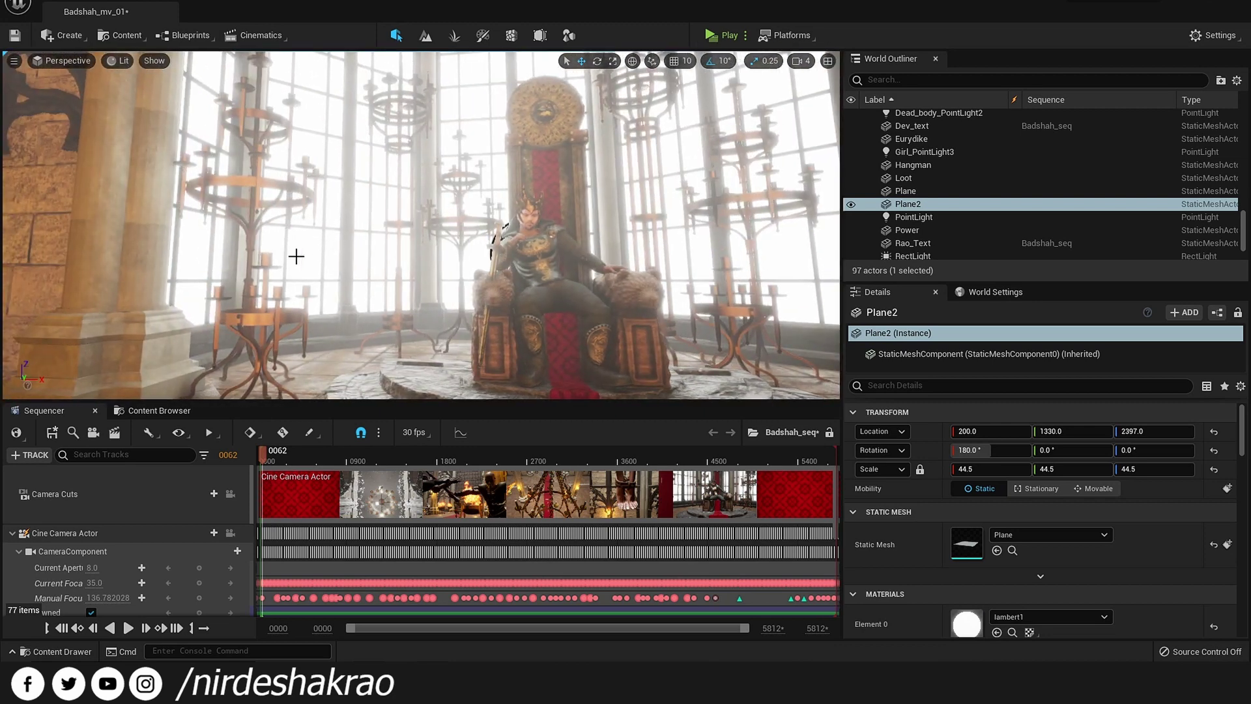
right_click_drag(498, 236, 329, 238)
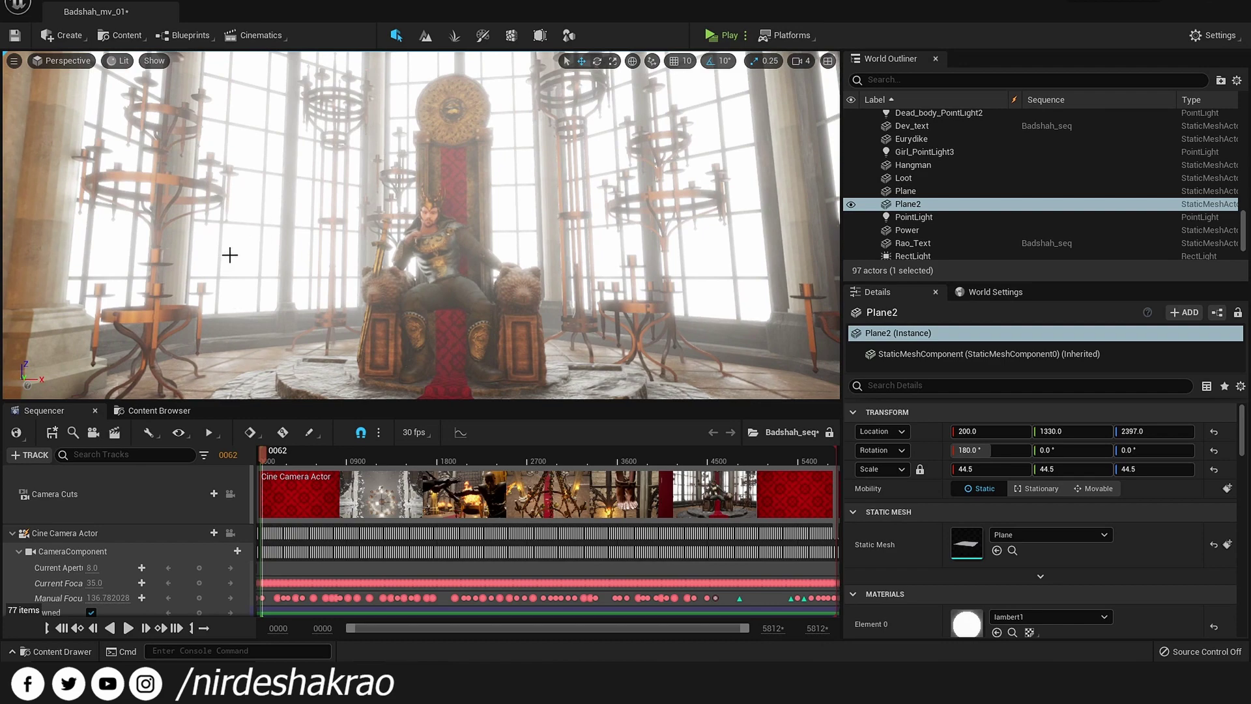
scroll(472, 241, "down", 3)
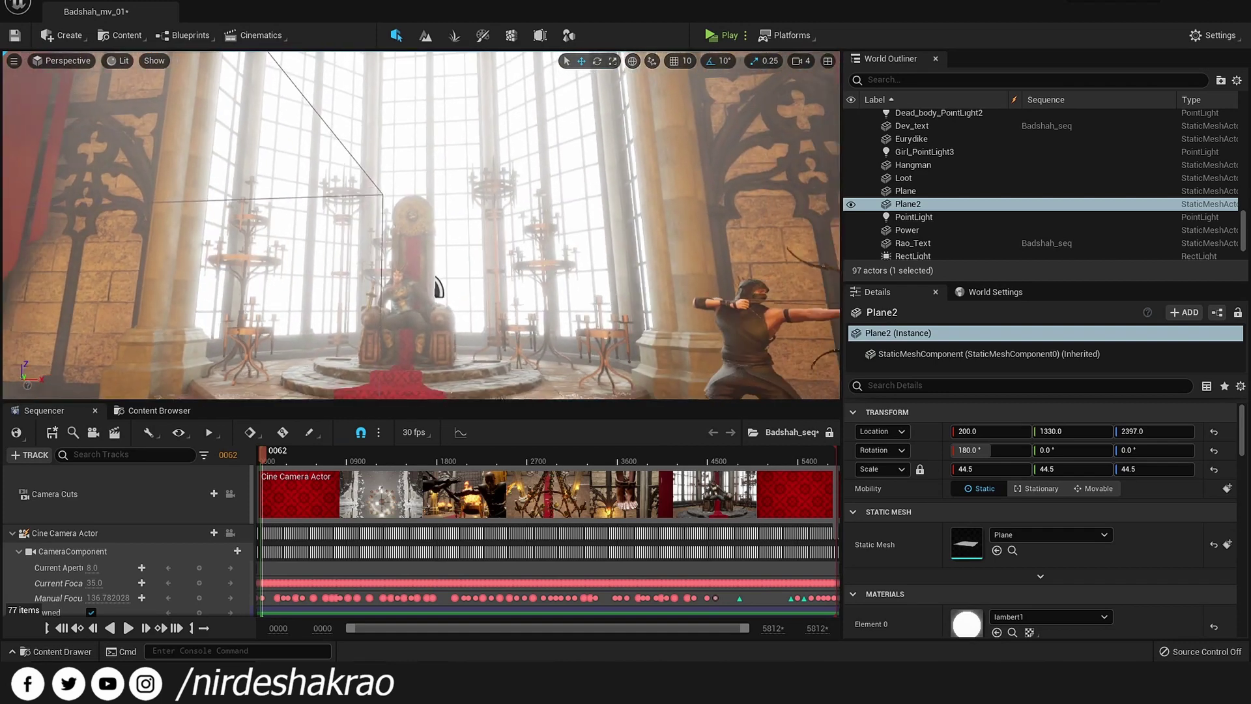
right_click_drag(471, 241, 365, 241)
mouse_move(471, 241)
right_mouse_down()
mouse_move(410, 242)
mouse_move(456, 242)
right_mouse_up()
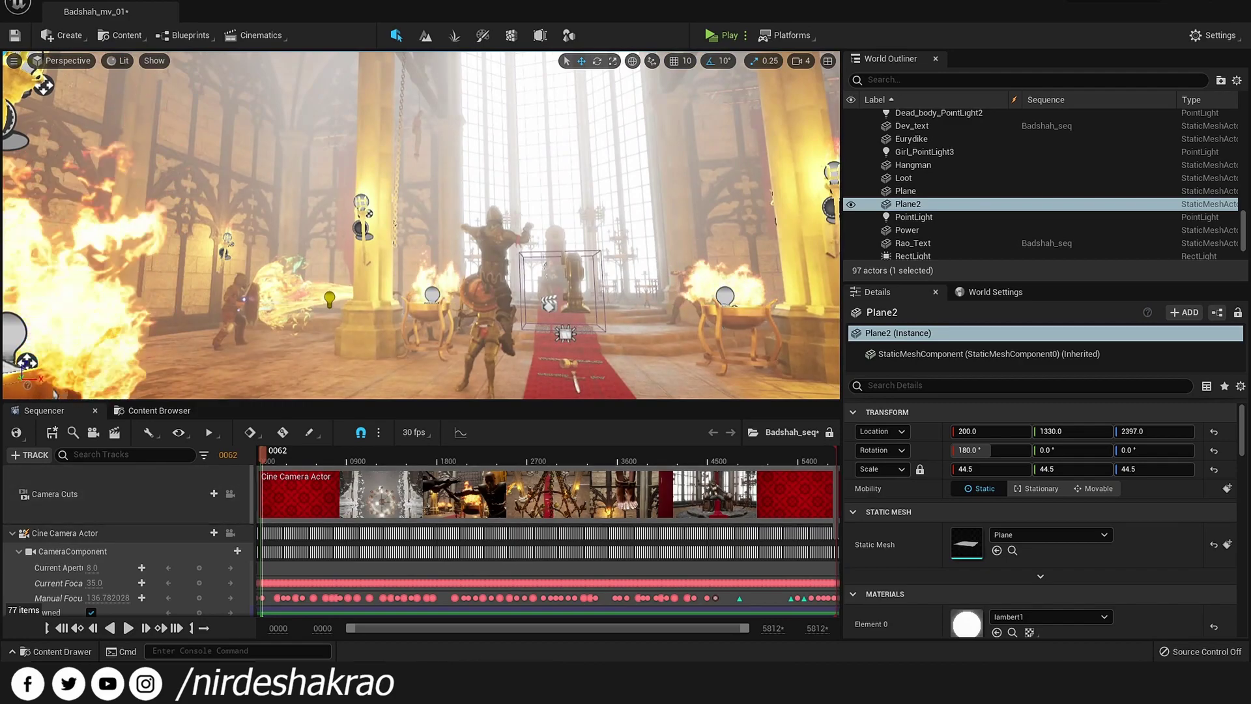
left_click(397, 624)
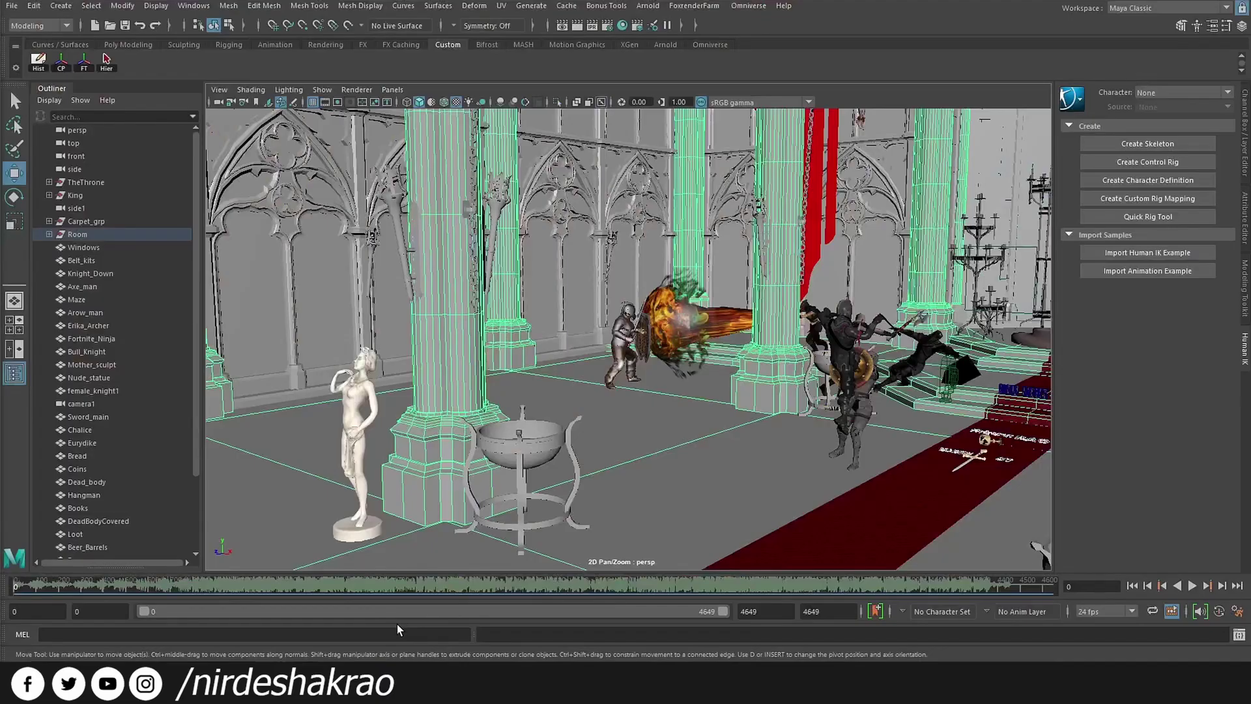
- Look through camera1, select it to show its keys, and scrub to frame 579
left_click(393, 89)
left_click(577, 107)
left_click(219, 89)
left_click(254, 111)
left_click_drag(81, 587, 143, 589)
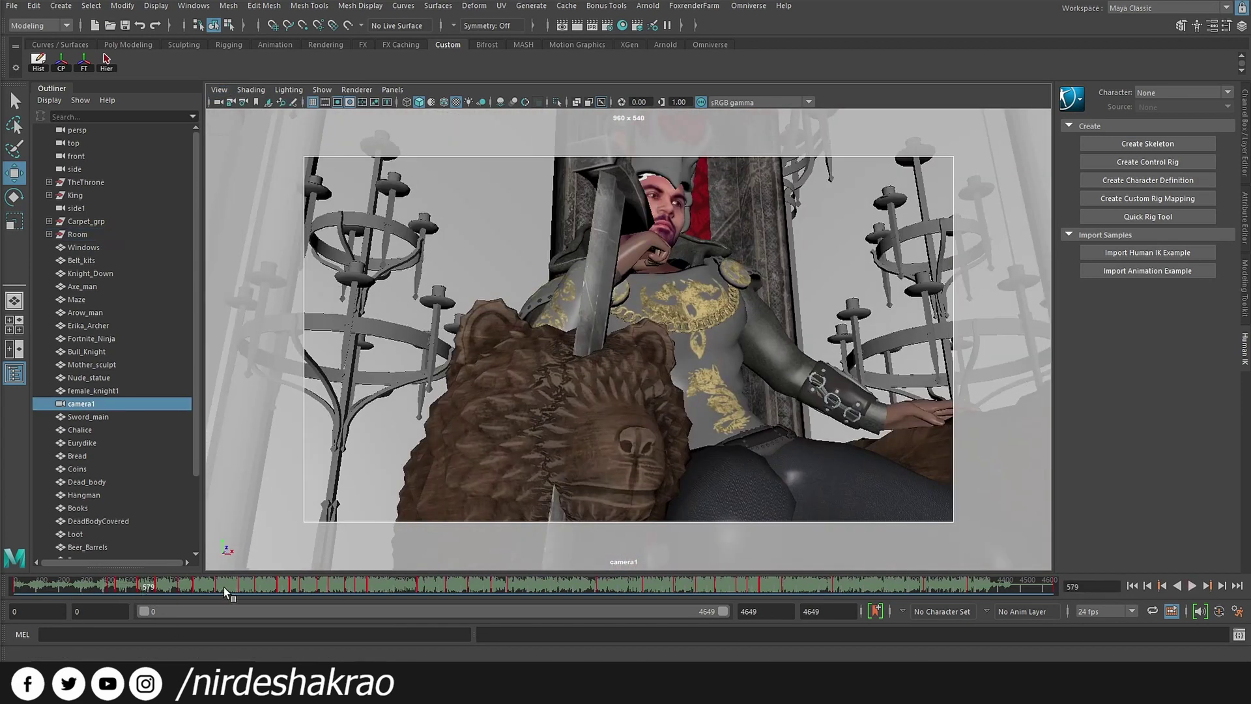
- Turn the timeline's Audio Sounds off and scrub camera1's shots through frame 1337 to 1552
right_click(263, 584)
mouse_move(384, 566)
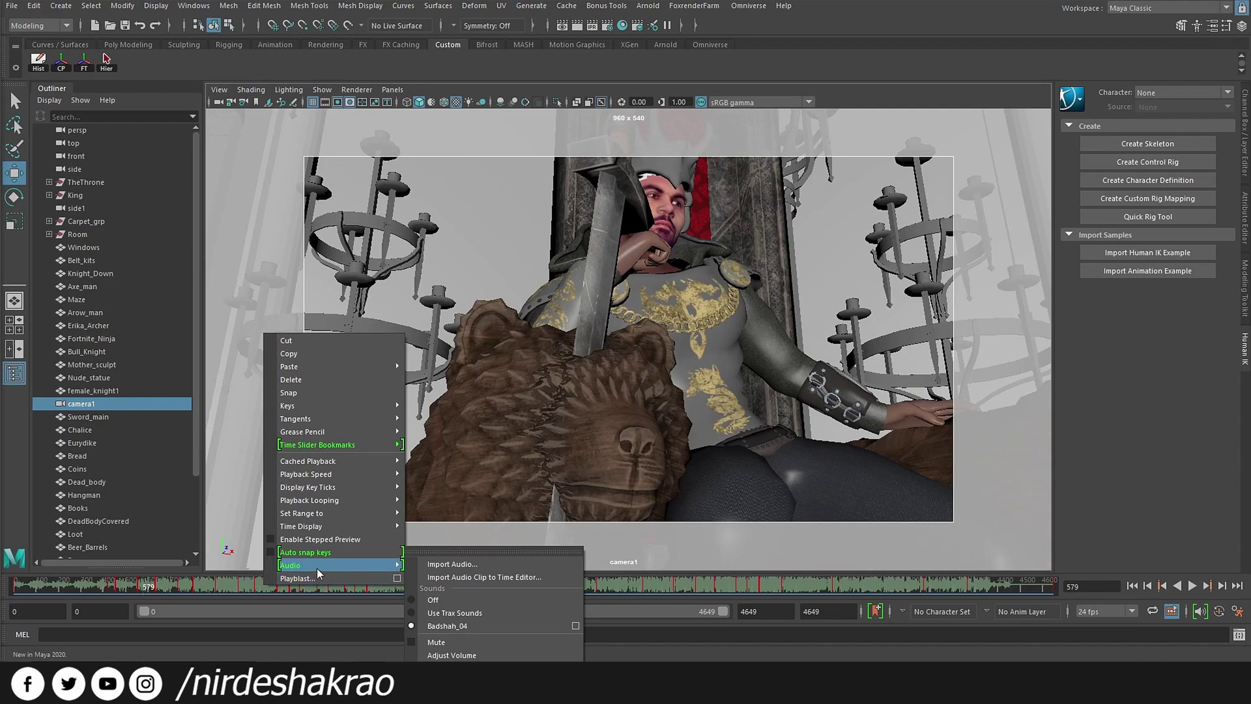
left_click(487, 598)
left_click(149, 585)
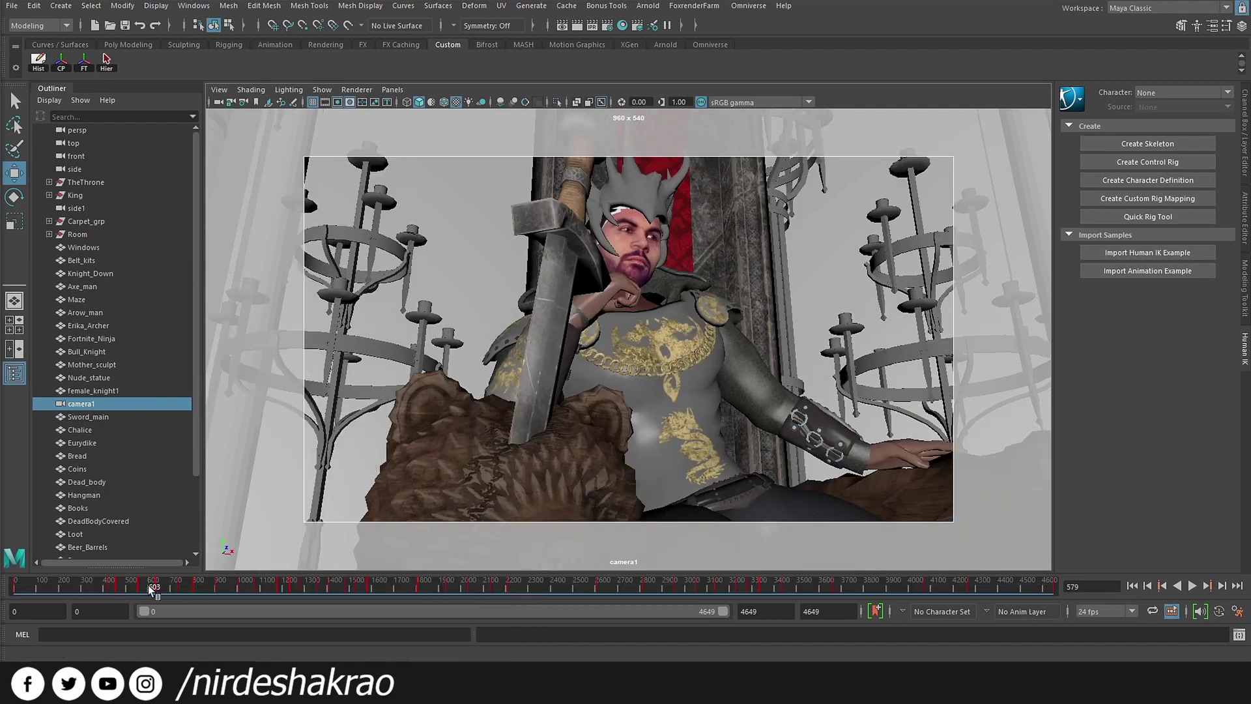
left_click_drag(148, 584, 313, 595)
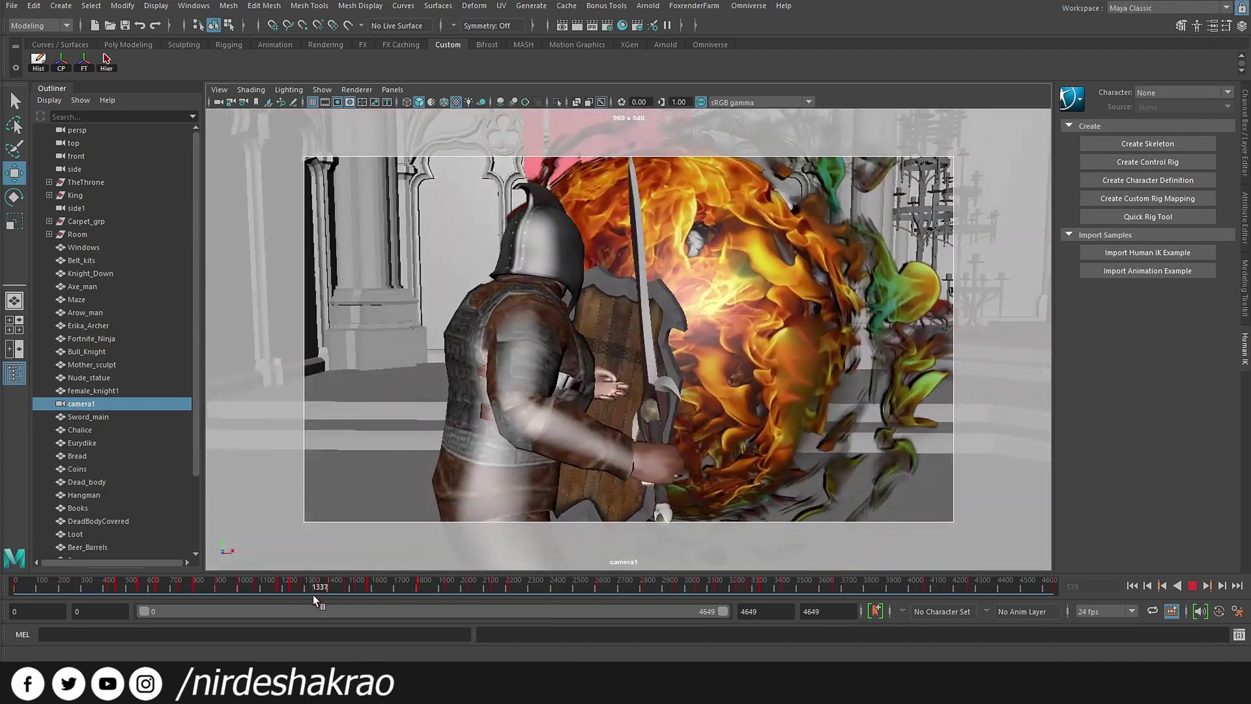
left_click_drag(312, 594, 450, 591)
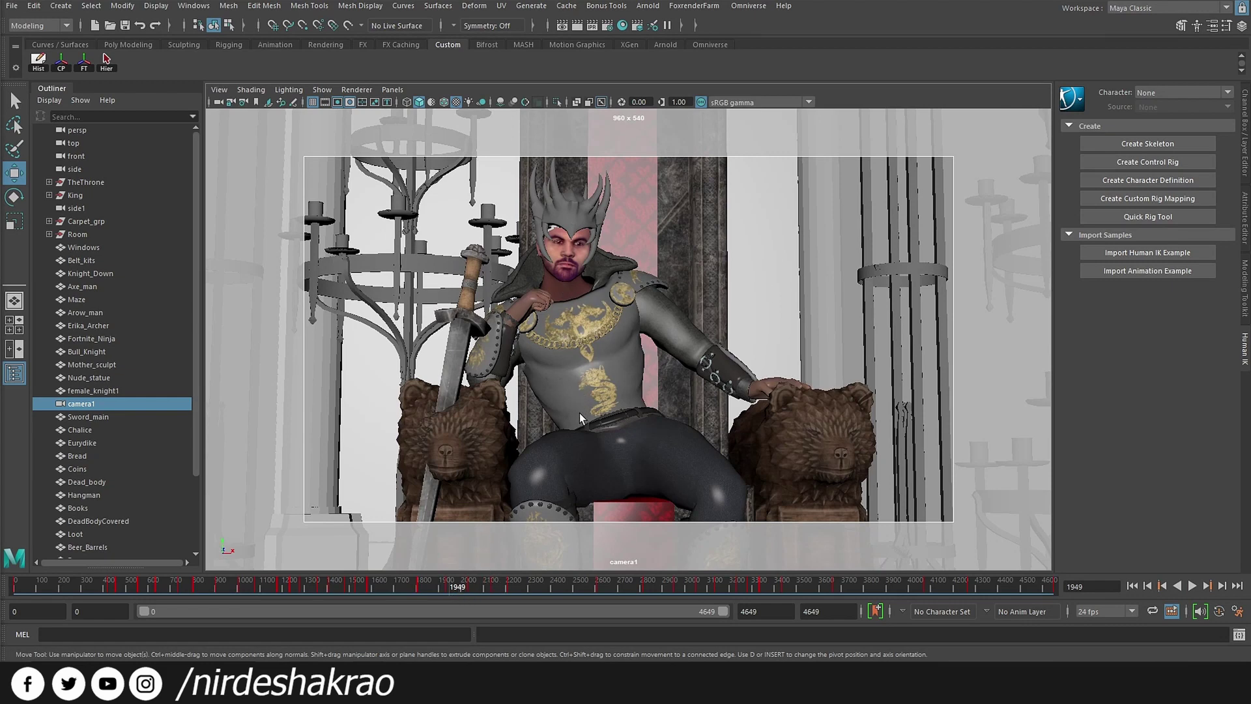
- Switch to the perspective view, frame camera1, and play the animation to watch it move
key("space")
left_click(583, 381)
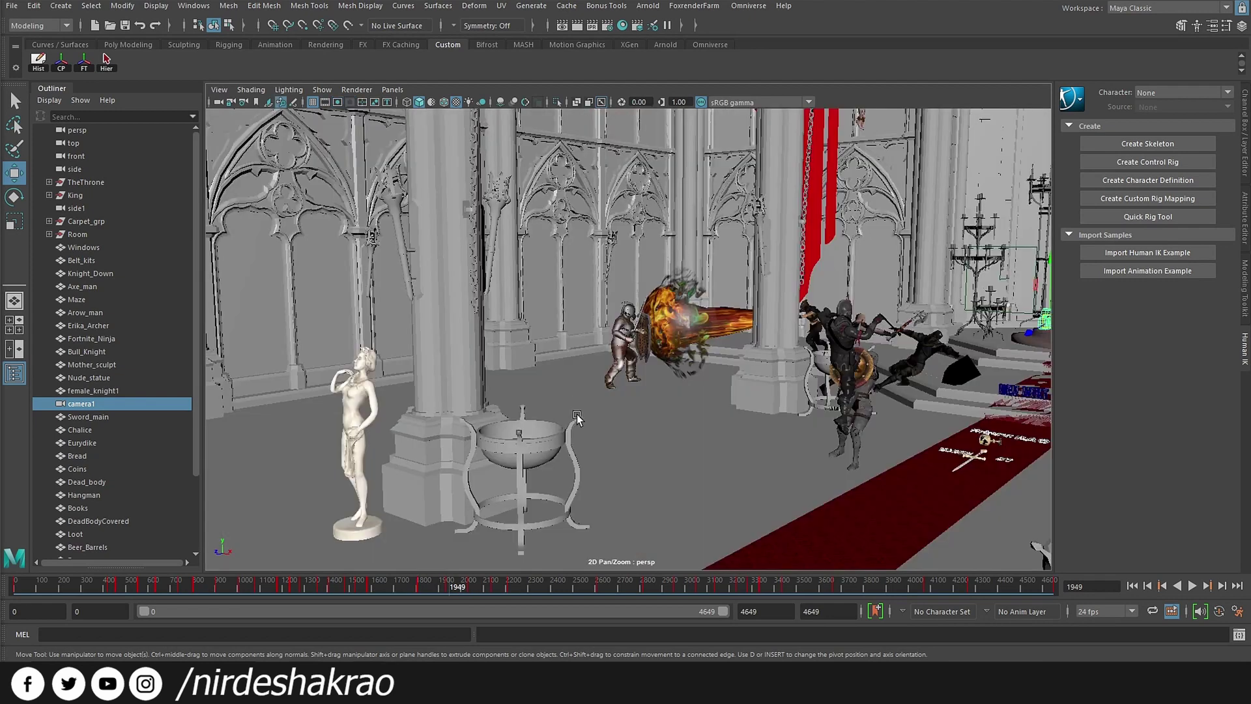
key("f")
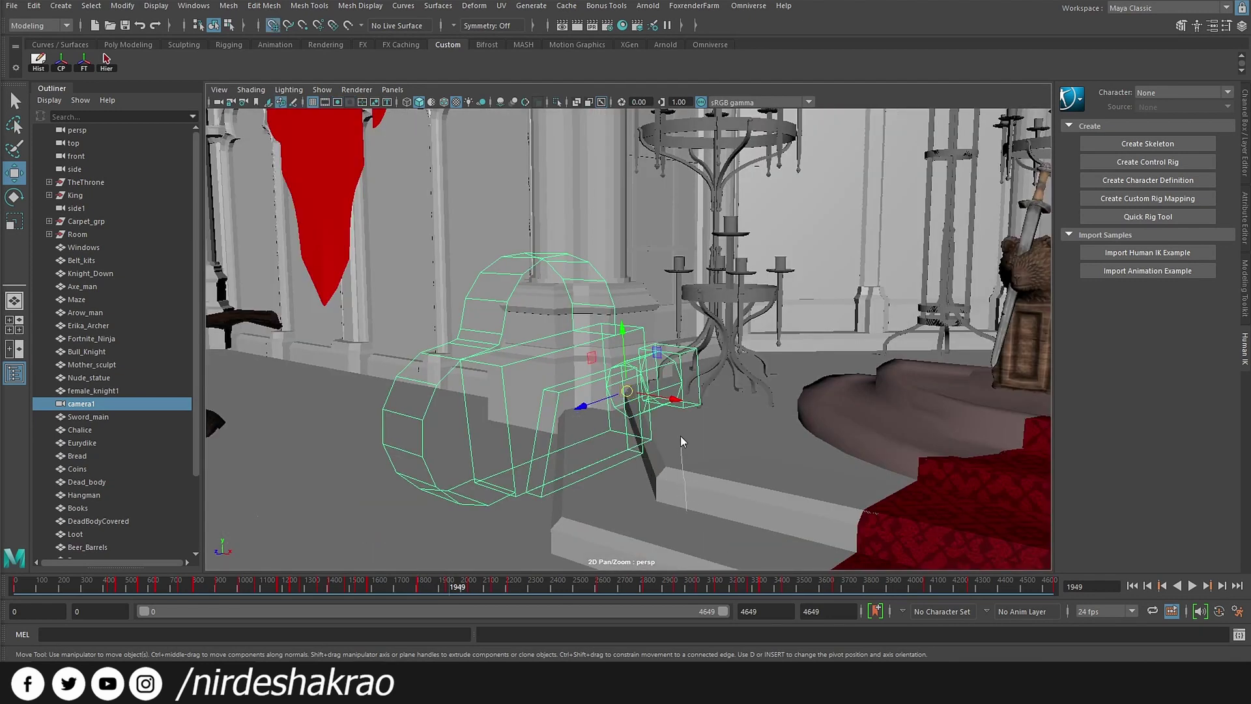
right_click(687, 316)
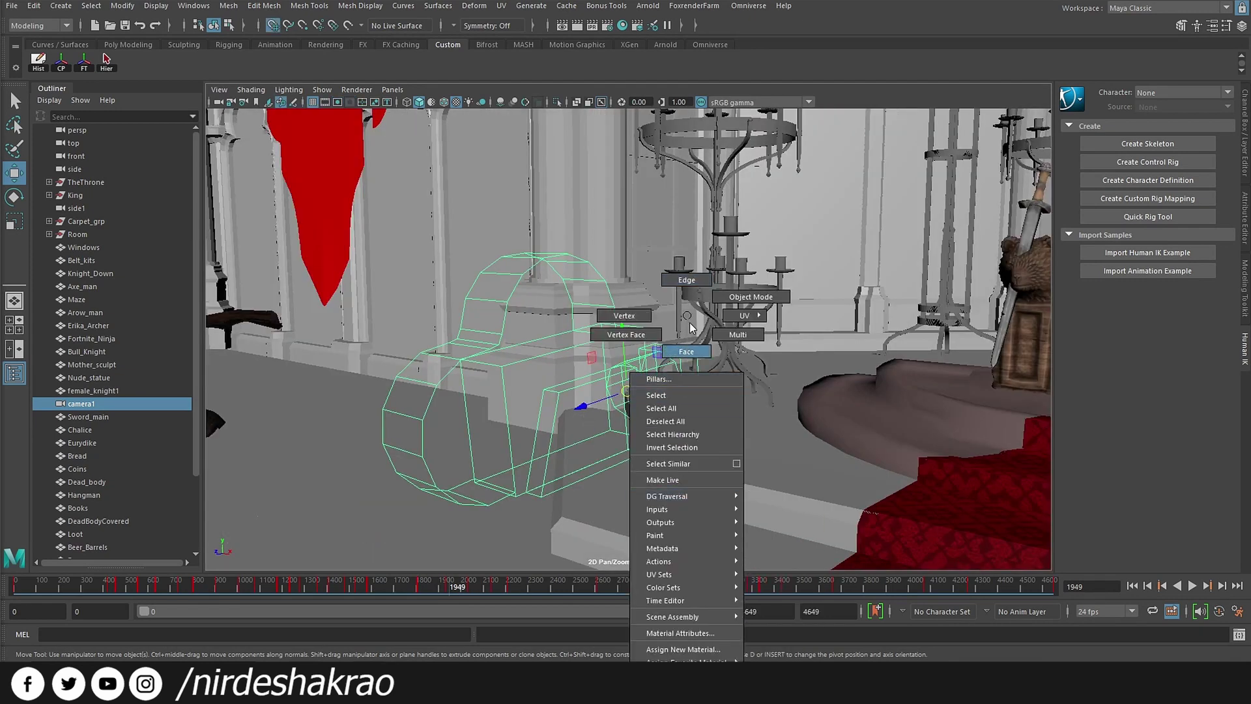
scroll(668, 442, "down", 3)
key("alt+v")
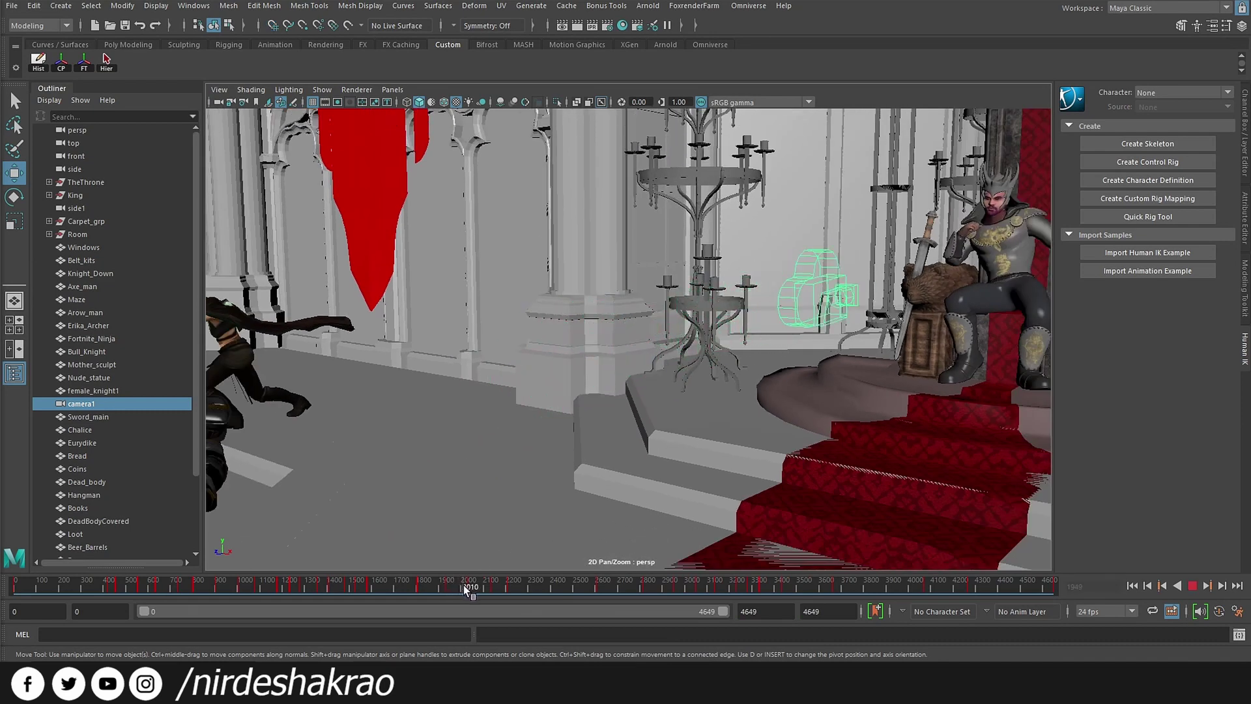
key("Escape")
- Show camera1's values in the Channel Box and play from frame 1949, scrubbing to 2126 and 1966
left_click(1241, 26)
left_click(1241, 26)
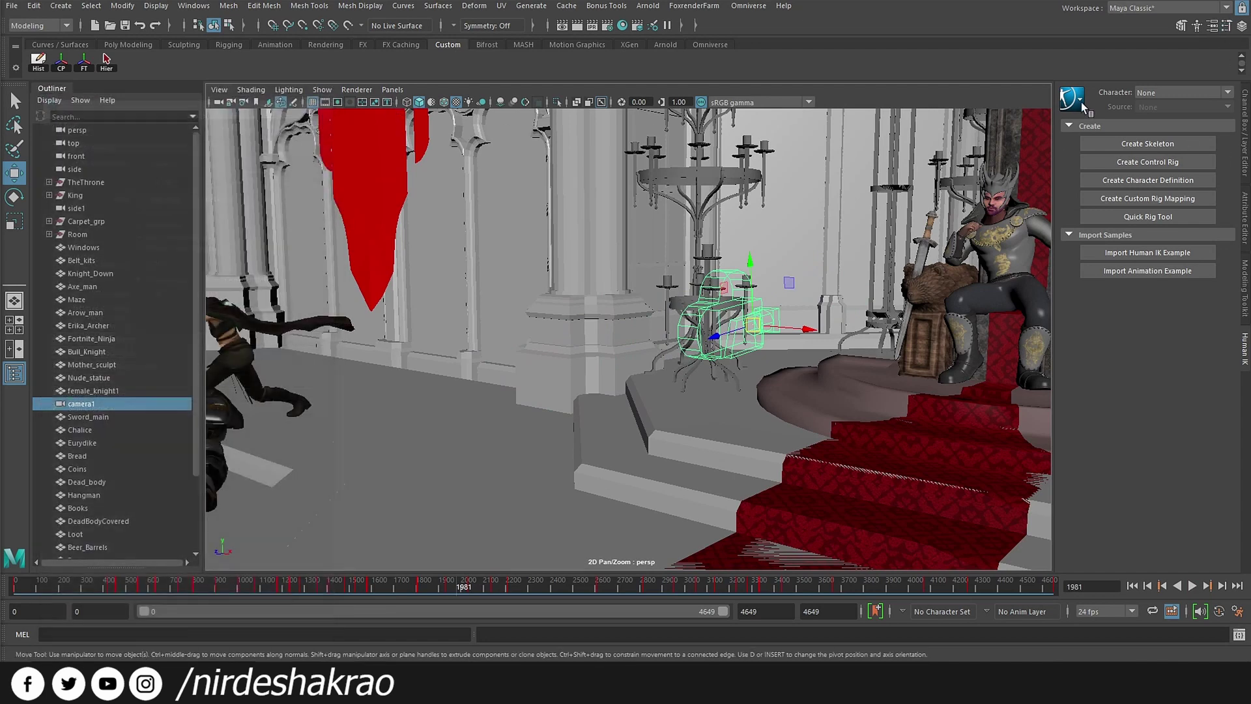
left_click(1242, 26)
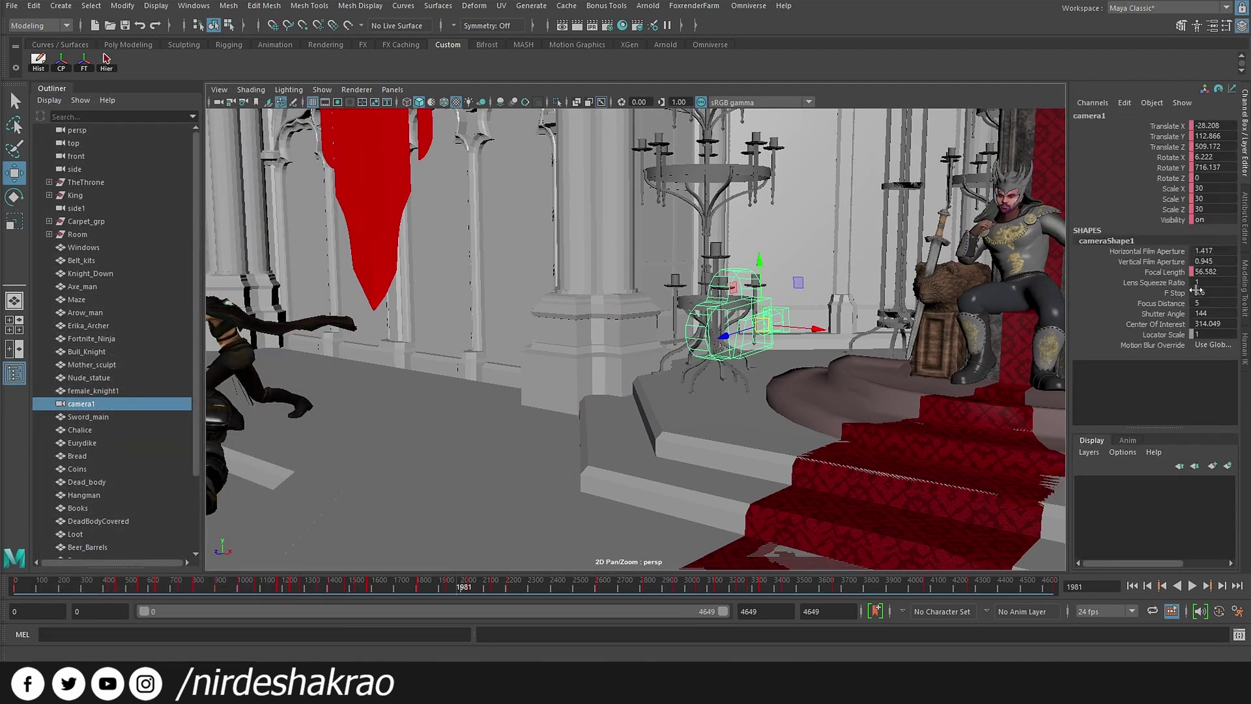
left_click(454, 586)
key("alt+v")
left_click_drag(449, 584, 489, 587)
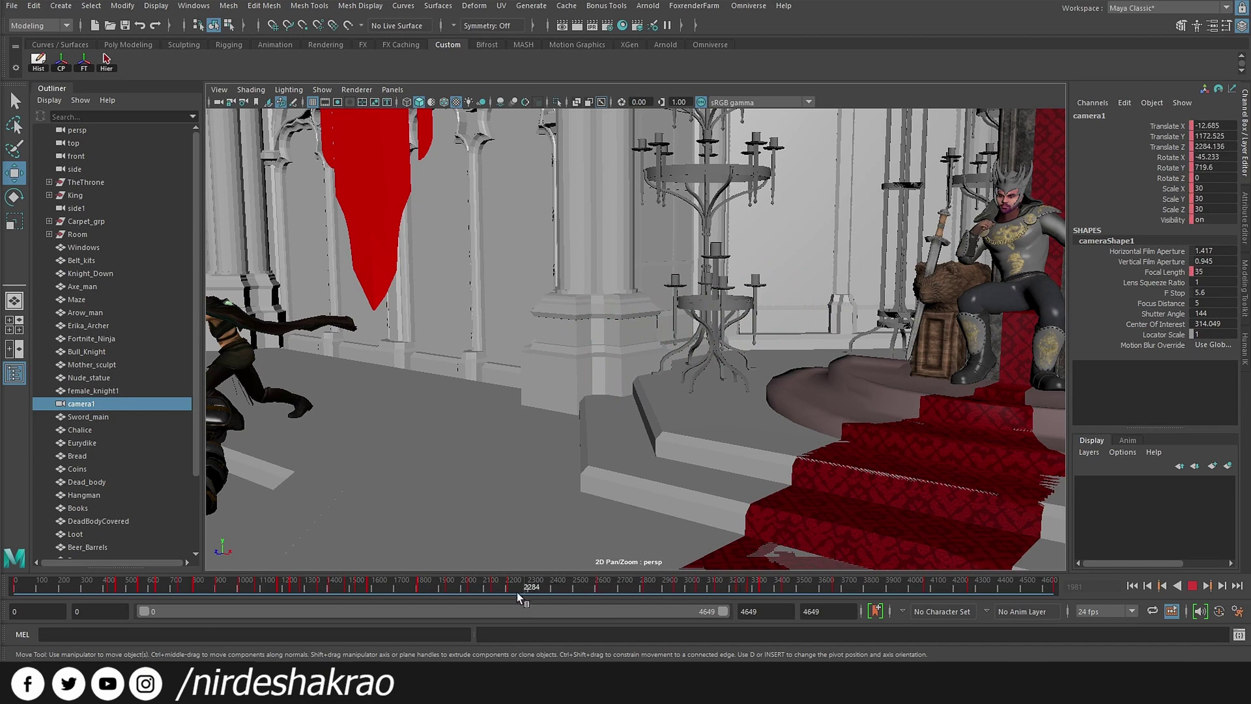
left_click_drag(470, 592, 452, 589)
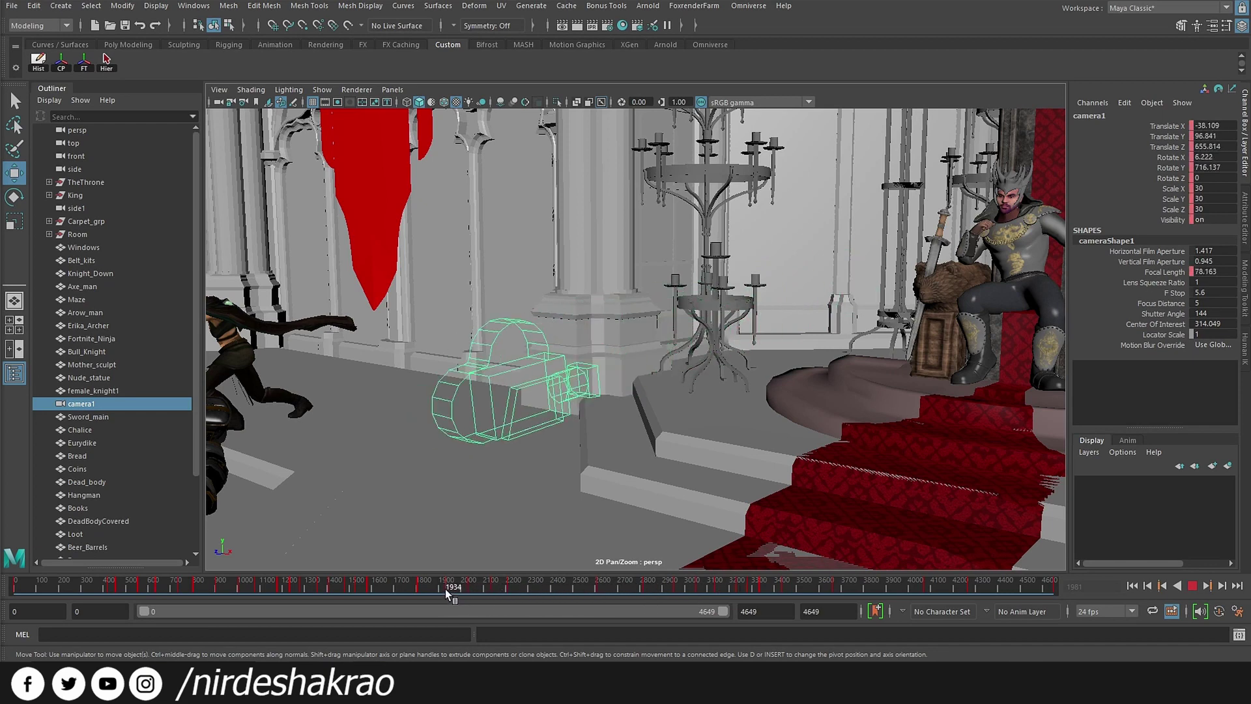
- Look through camera1 again and scrub forward to the wide throne-room shot
left_click(393, 89)
mouse_move(449, 102)
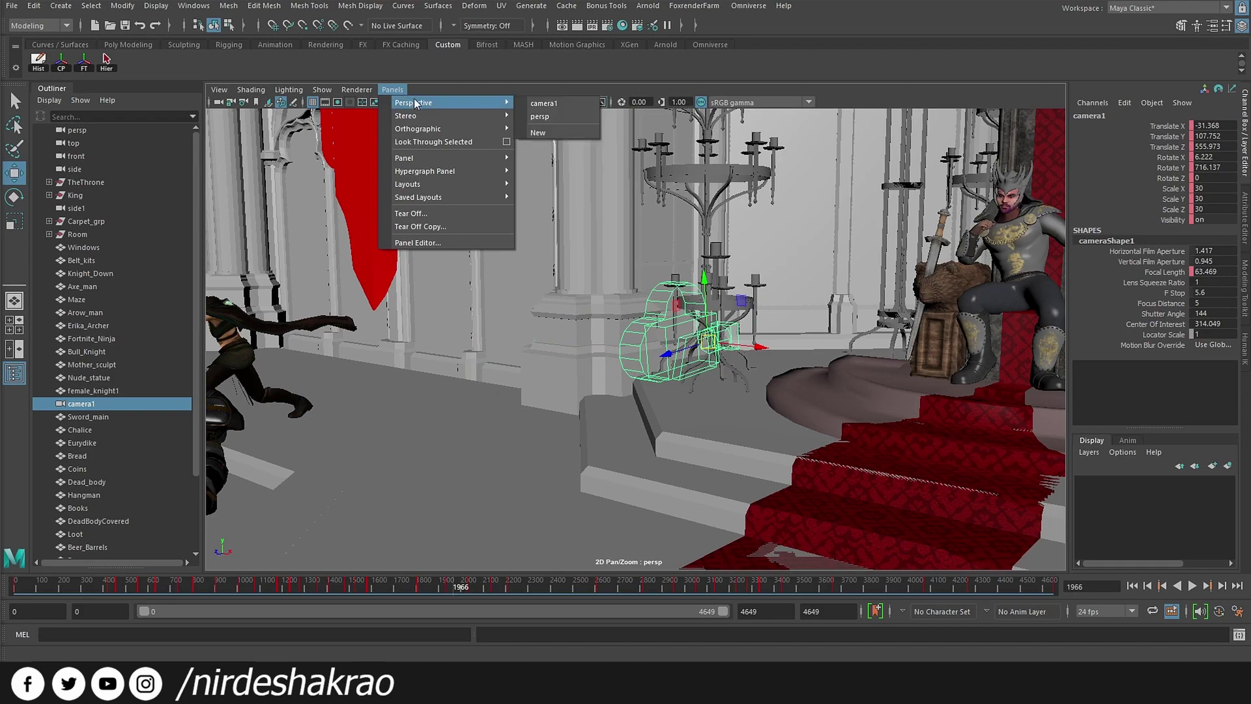
left_click(545, 105)
mouse_move(470, 585)
left_mouse_down()
mouse_move(449, 585)
mouse_move(889, 621)
left_mouse_up()
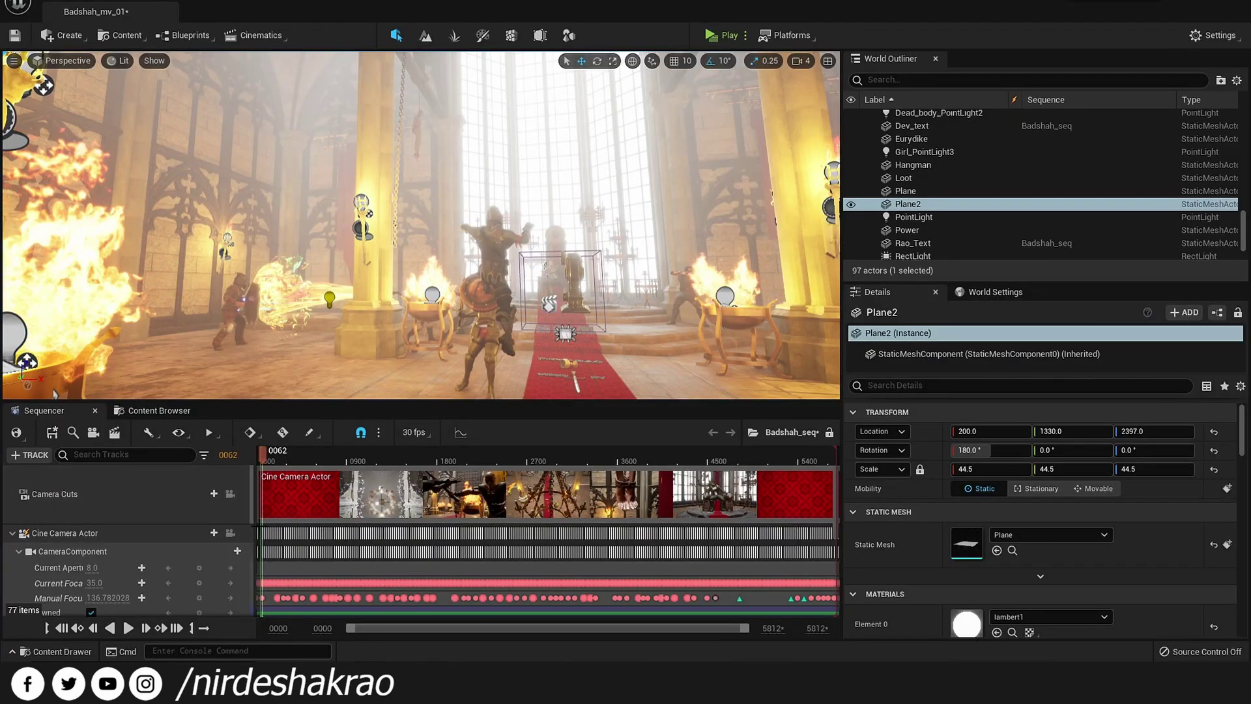
- Lock the viewport to the Cine Camera Actor and preview frames 1094, 1451, 2179, 2341, then the statue shot
left_click(229, 533)
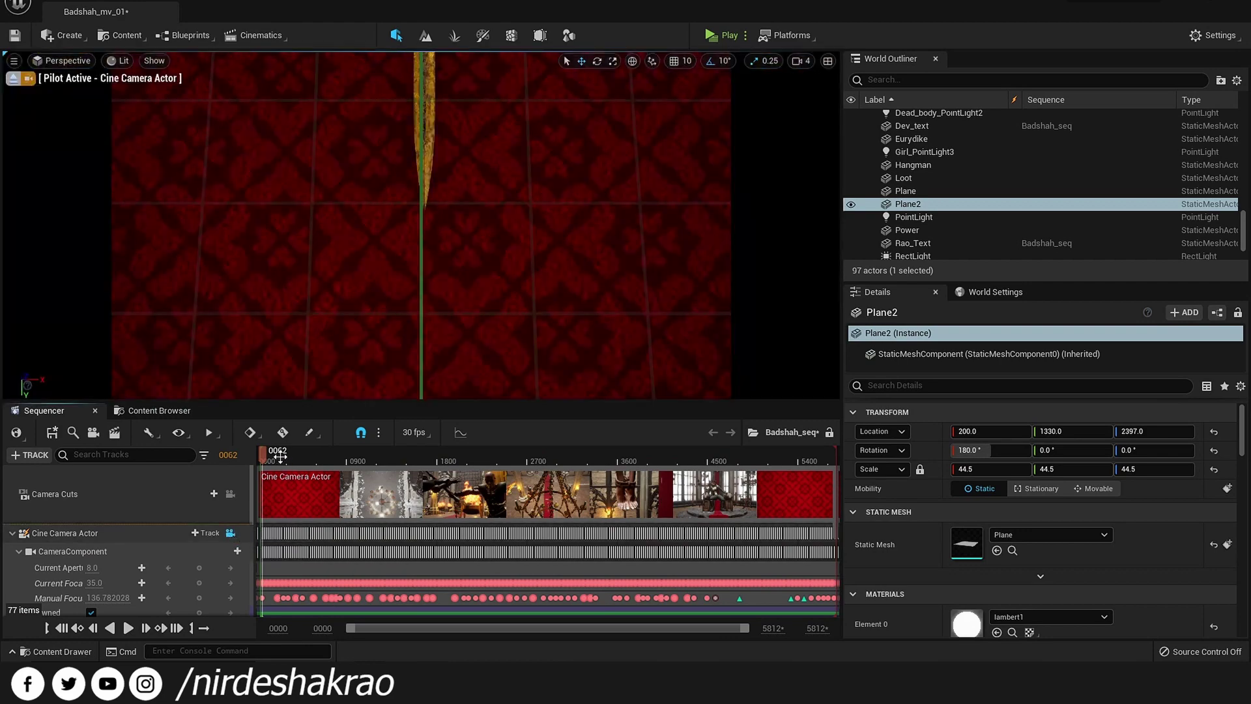
left_click_drag(287, 462, 367, 465)
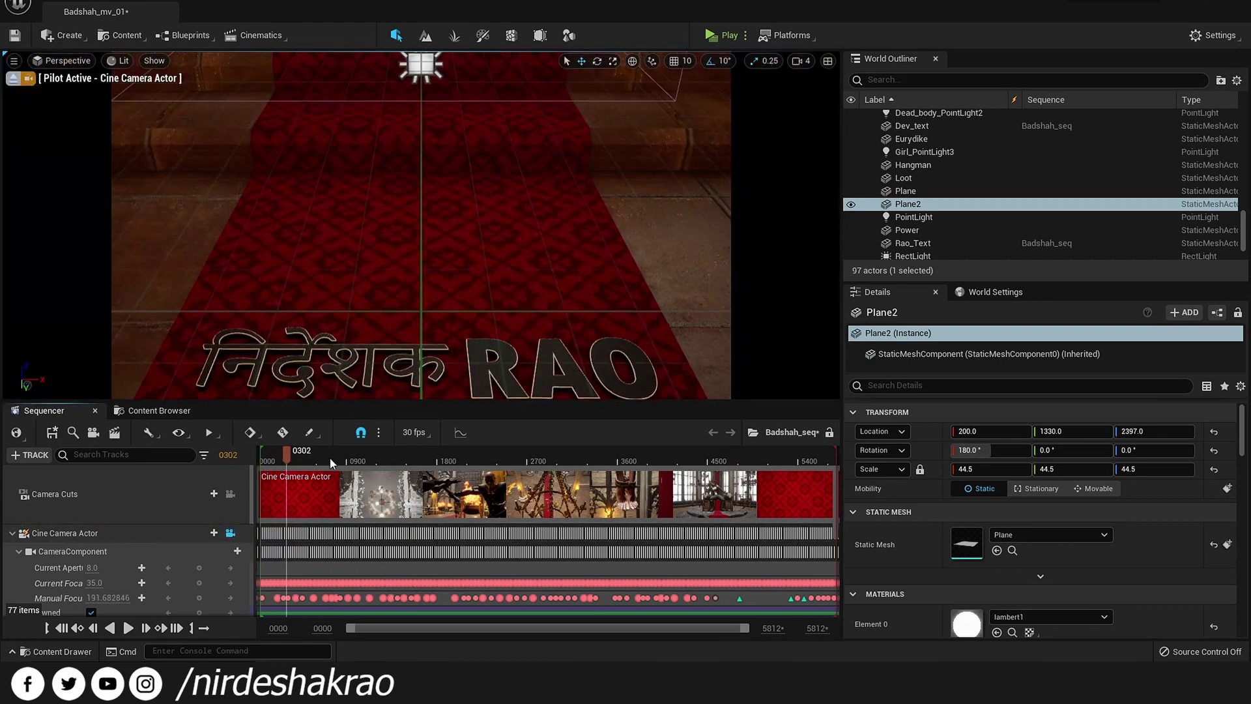
left_click_drag(368, 464, 462, 455)
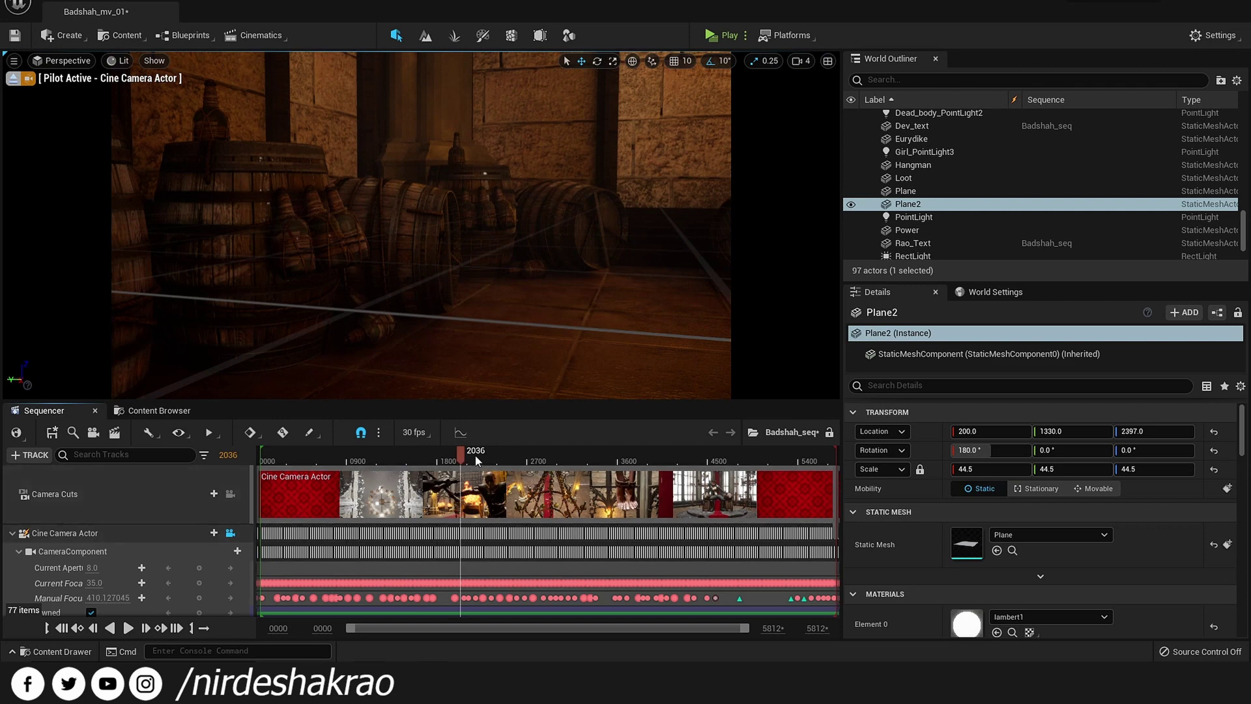
left_click(475, 455)
left_click_drag(492, 460, 522, 460)
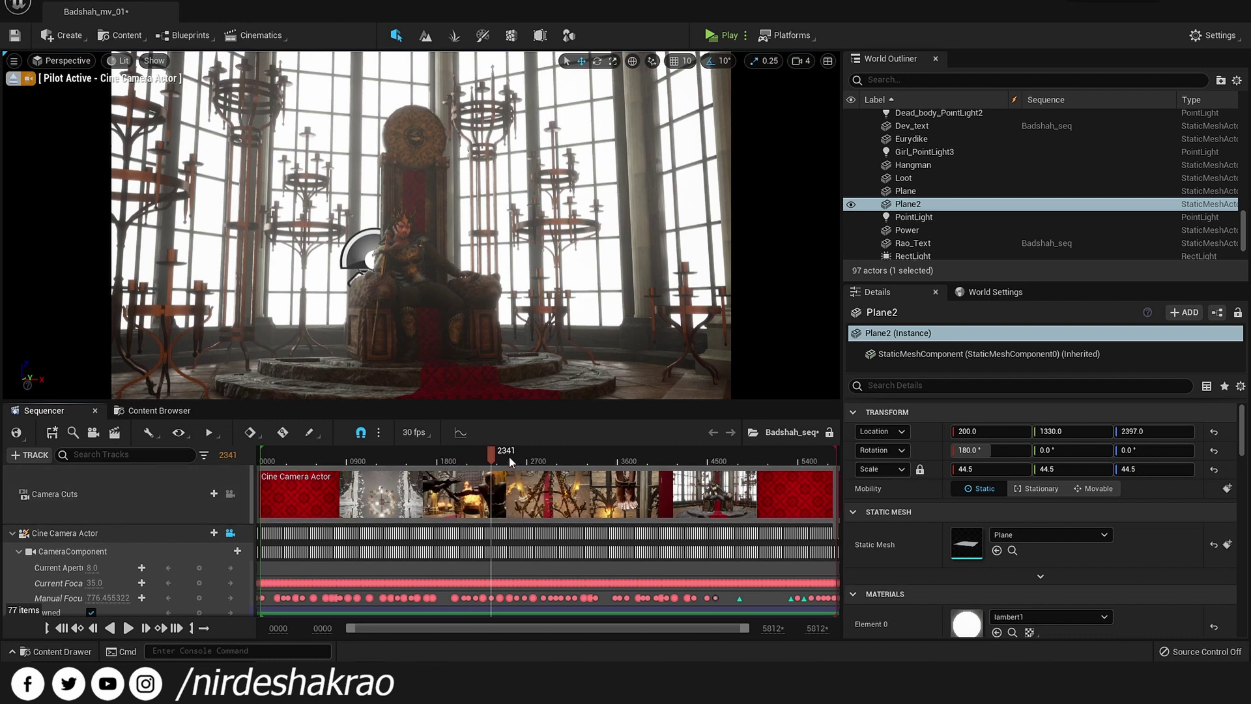
left_click(427, 458)
left_click_drag(427, 457, 383, 452)
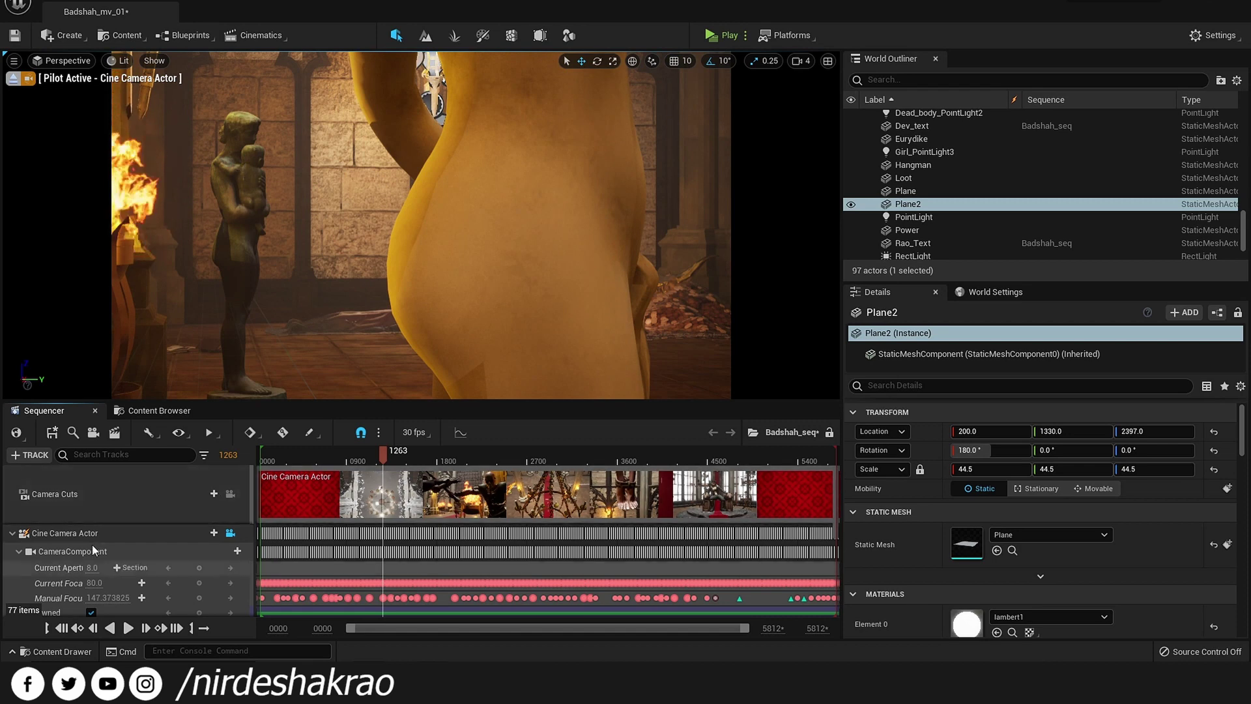
- Filter the Cine Camera Actor's Details for 'focus' and enable Draw Debug Focus Plane
left_click(59, 533)
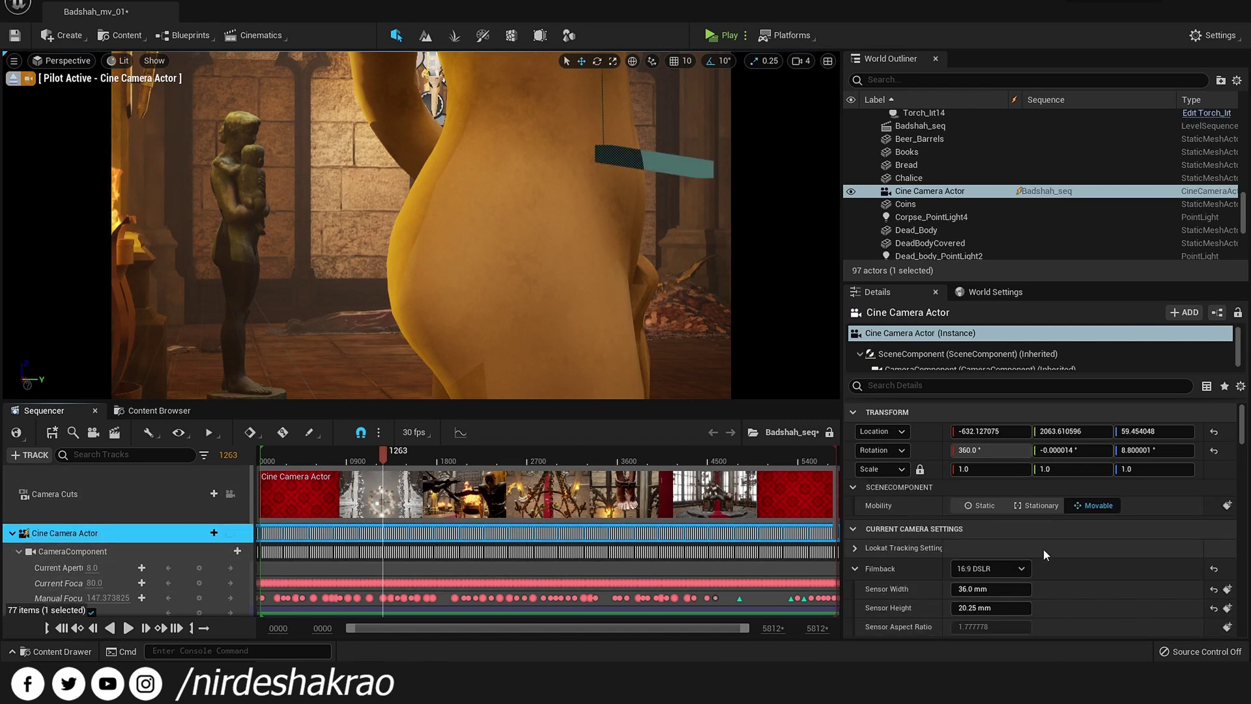
left_click(960, 385)
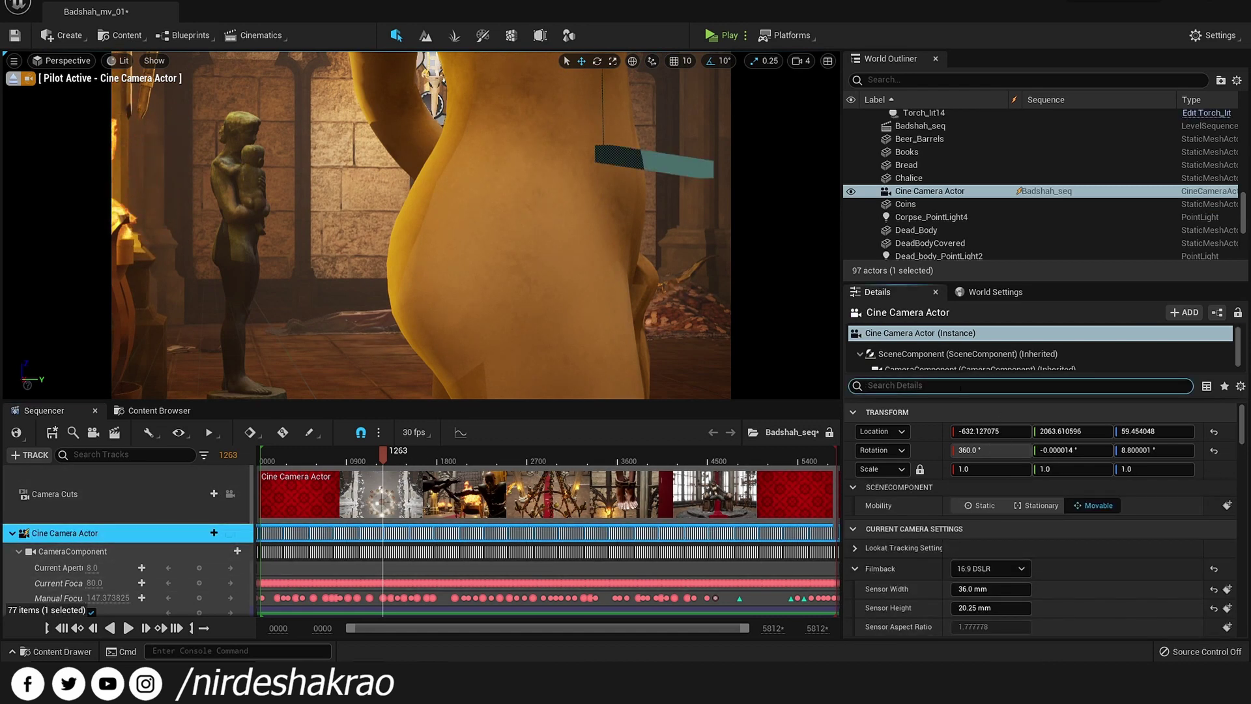
type("focus")
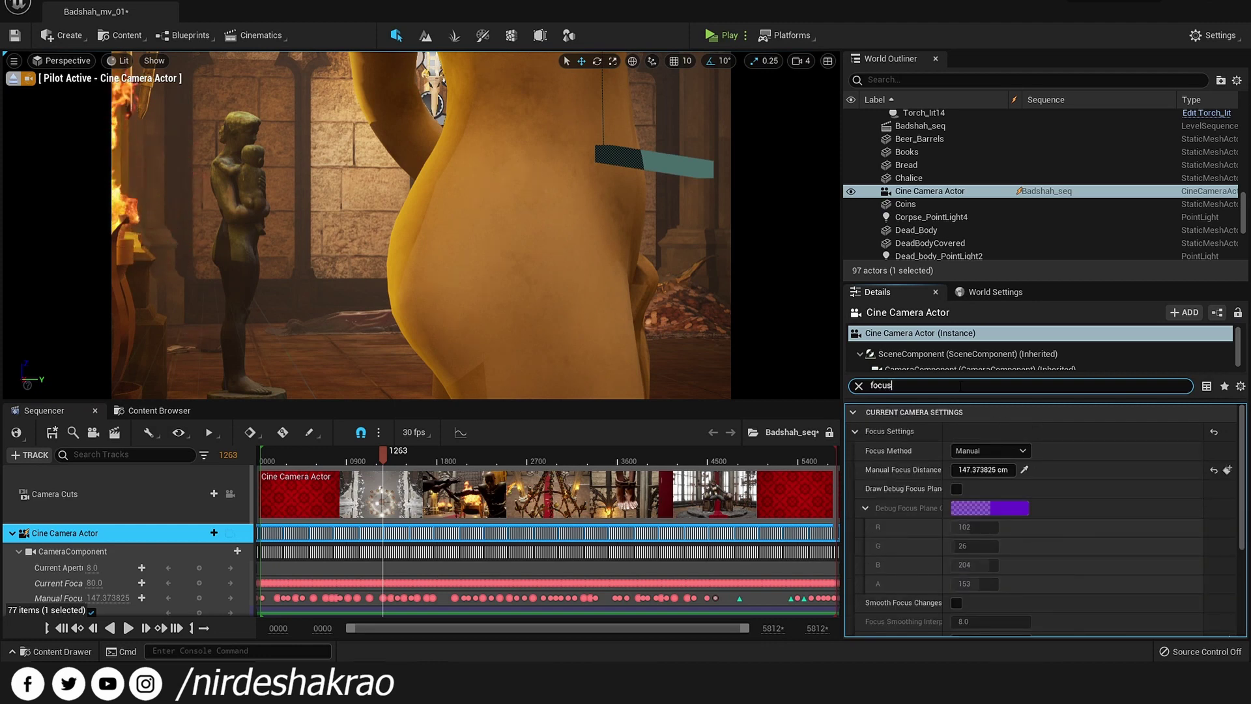
left_click(956, 489)
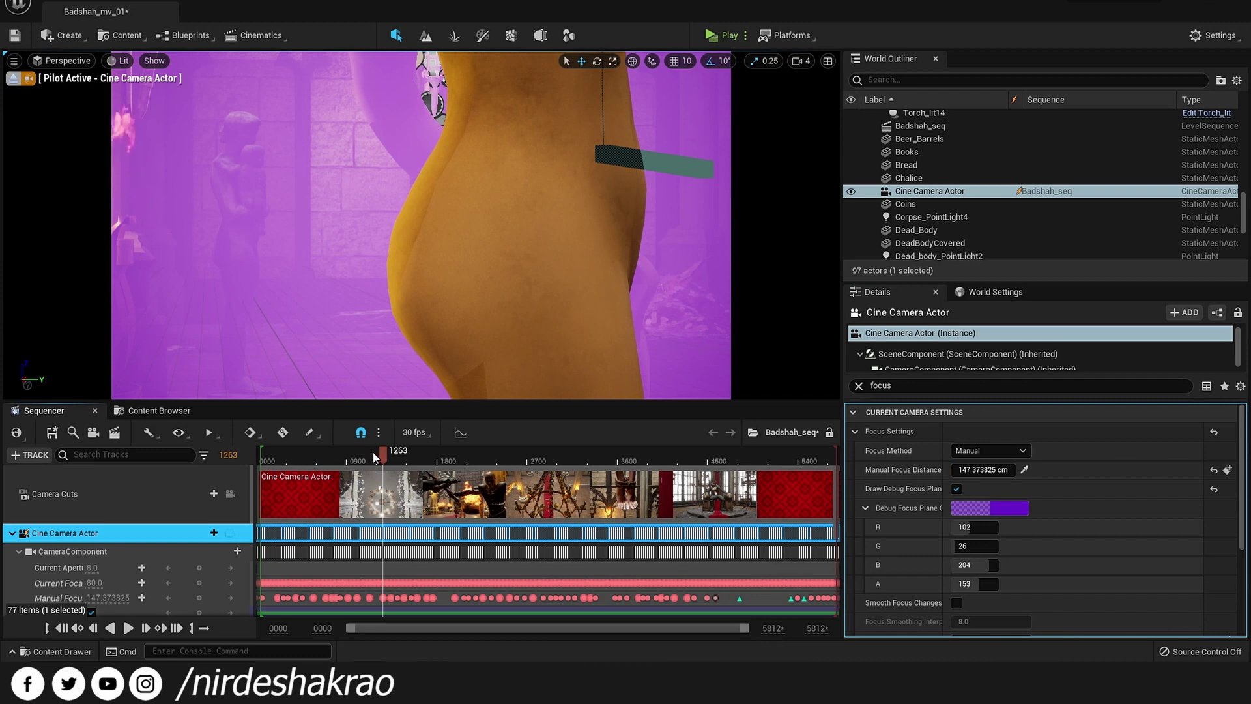
- Play the sequence around frames 1256–1276 to check focus, then disable the debug focus plane
left_click_drag(373, 451, 385, 459)
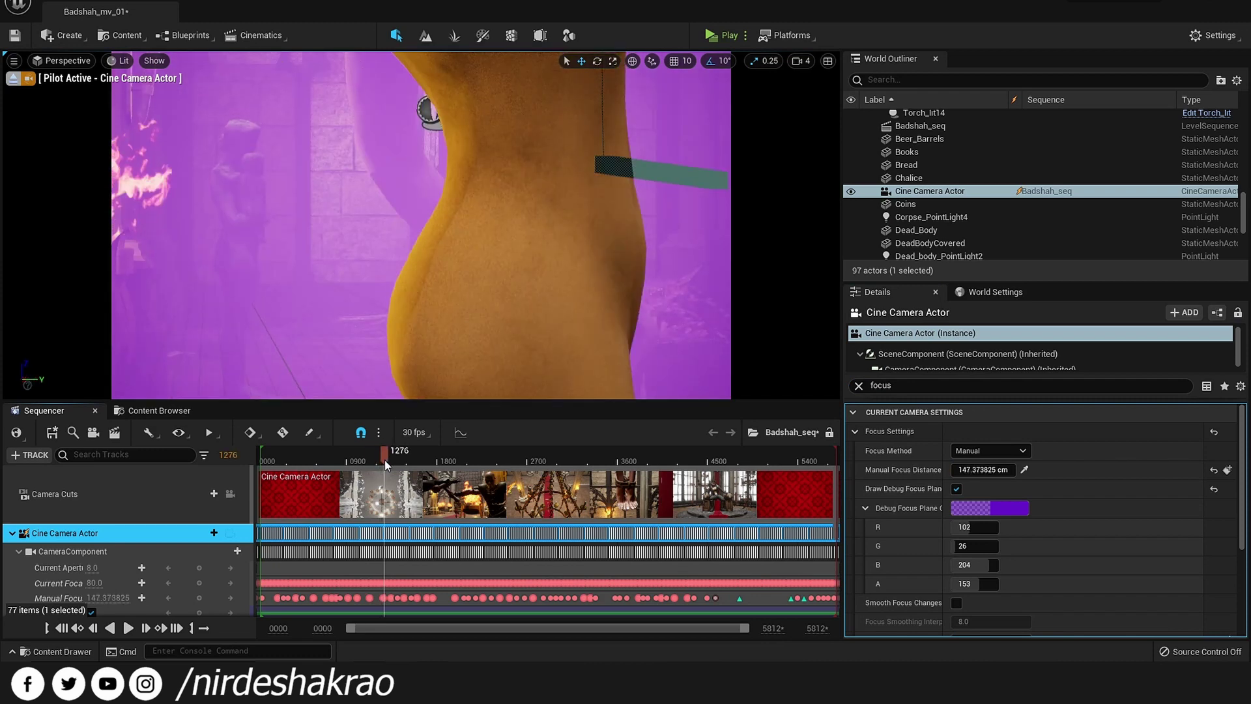
key("space")
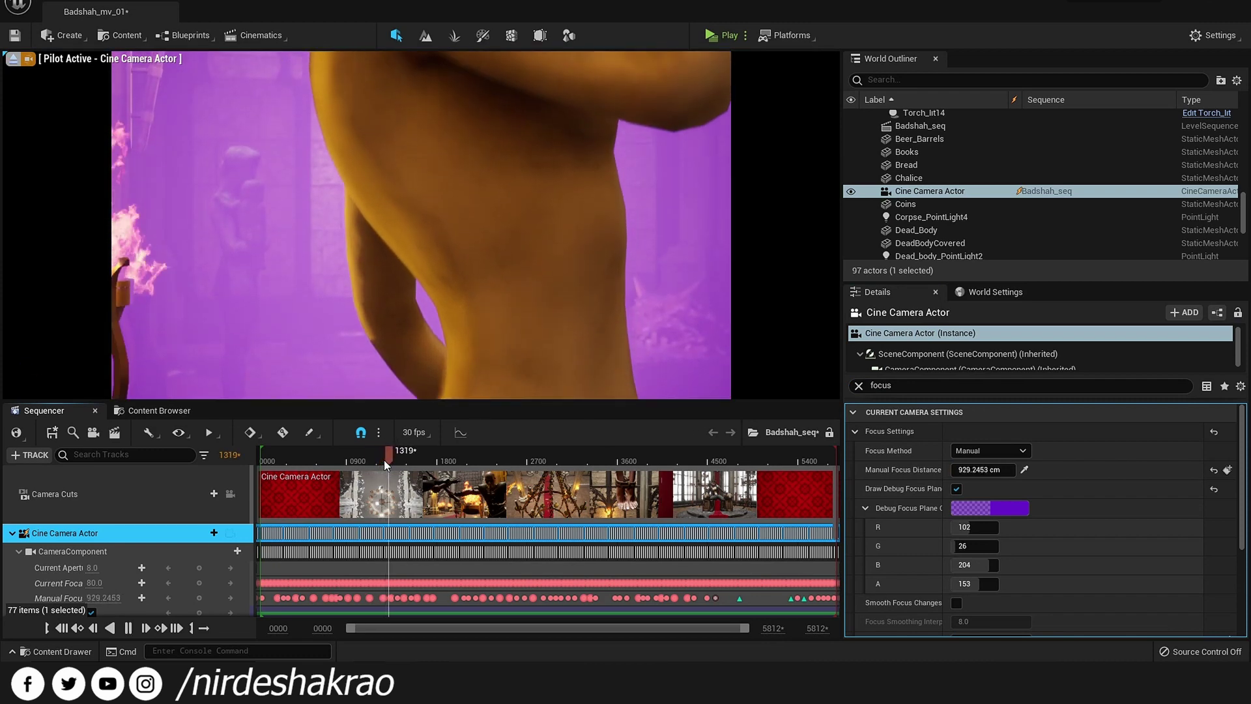
key("space")
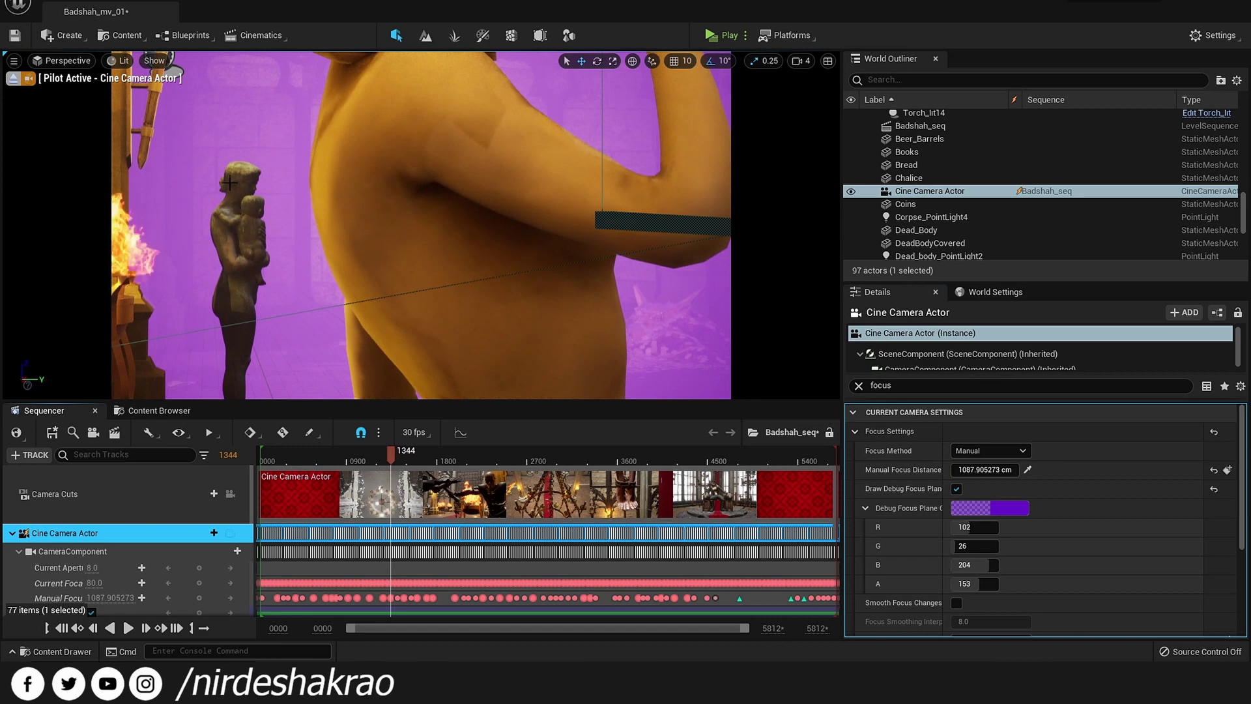
left_click(382, 456)
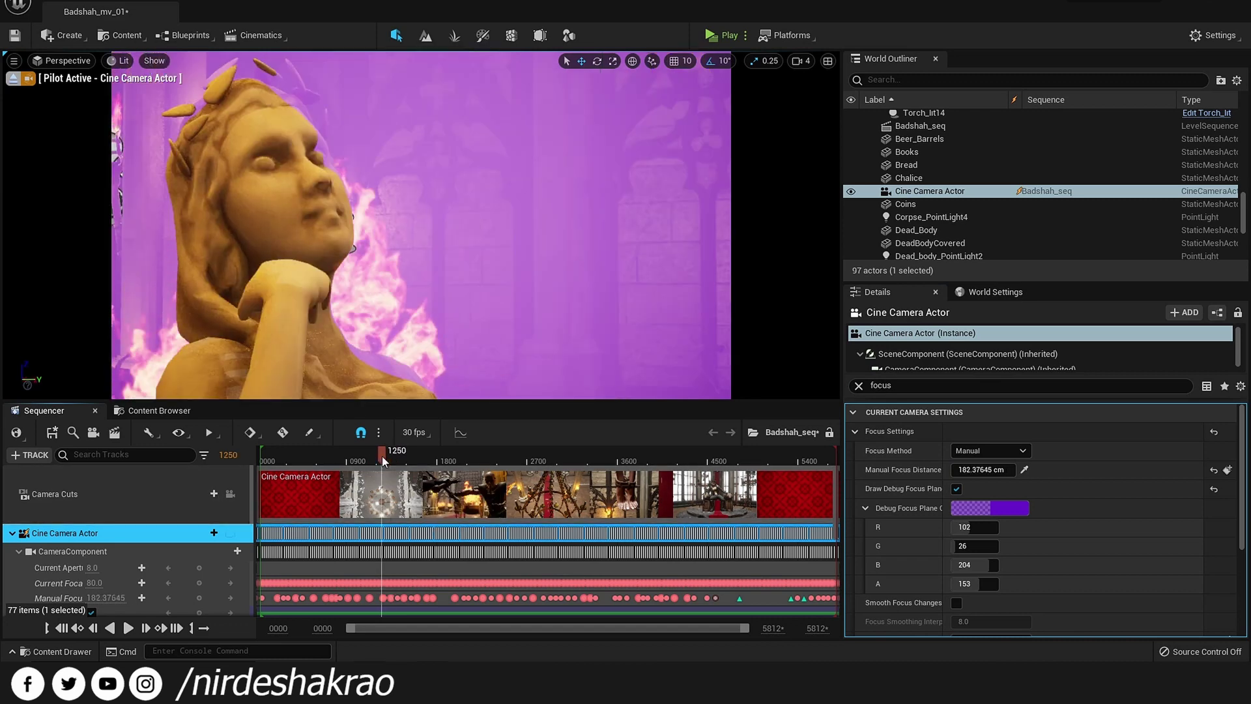
key("space")
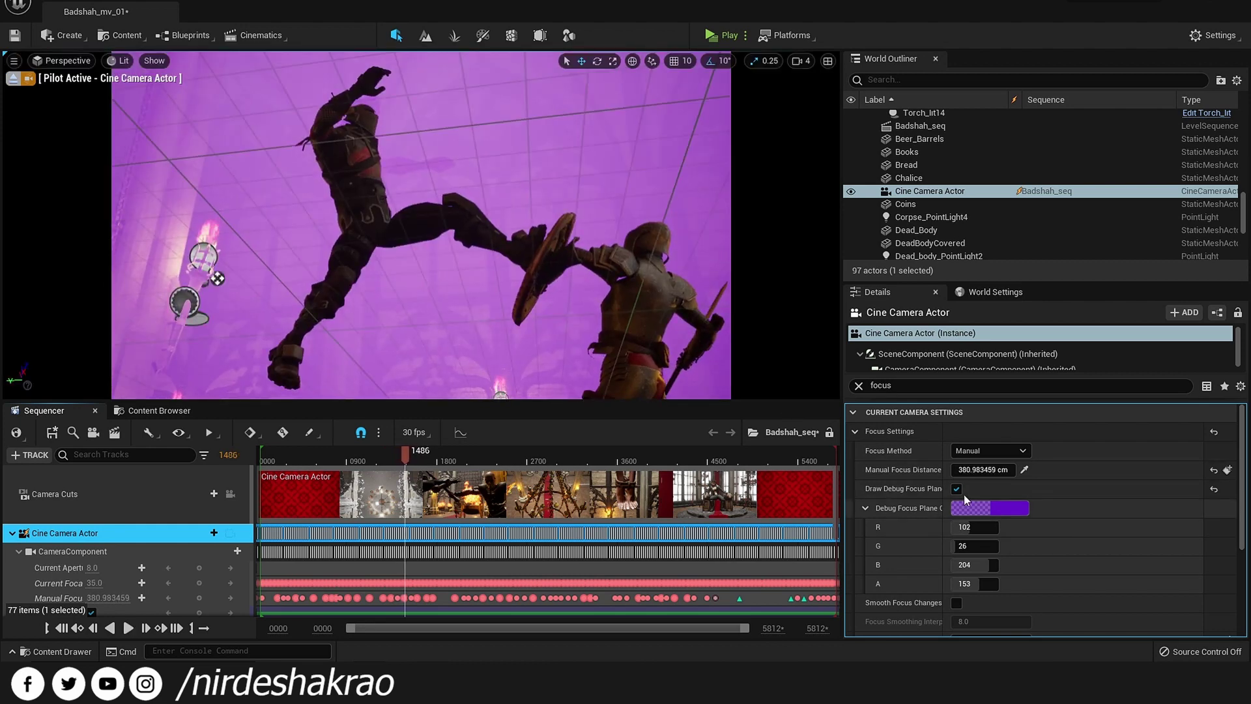
left_click(956, 489)
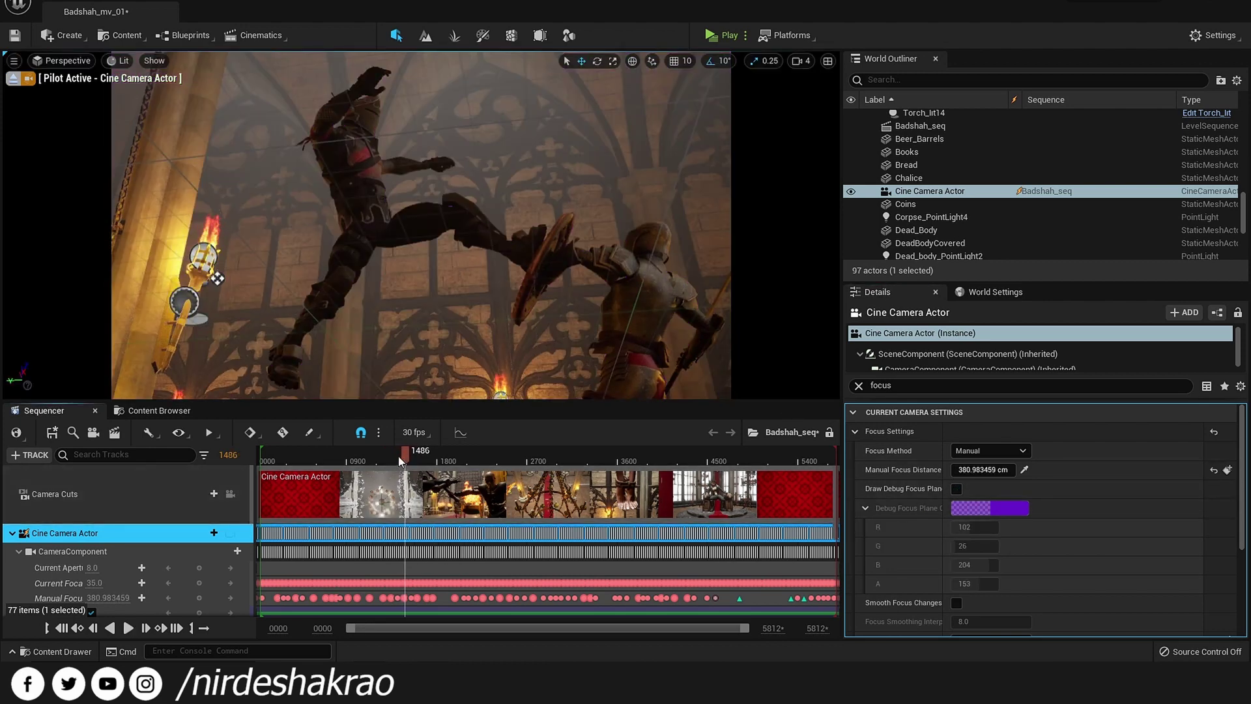
- Check the statue shot at frames 1412, 1309 and 1257, playing briefly from there
left_click(397, 456)
left_click(386, 456)
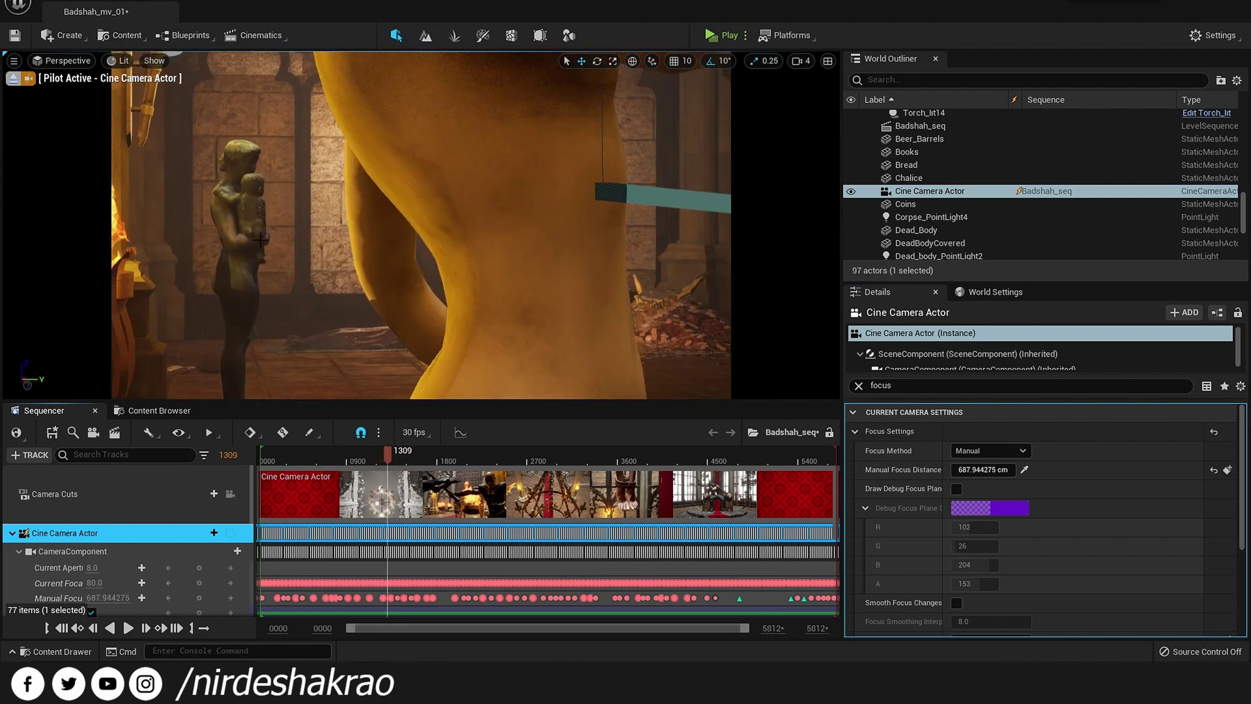
left_click(382, 455)
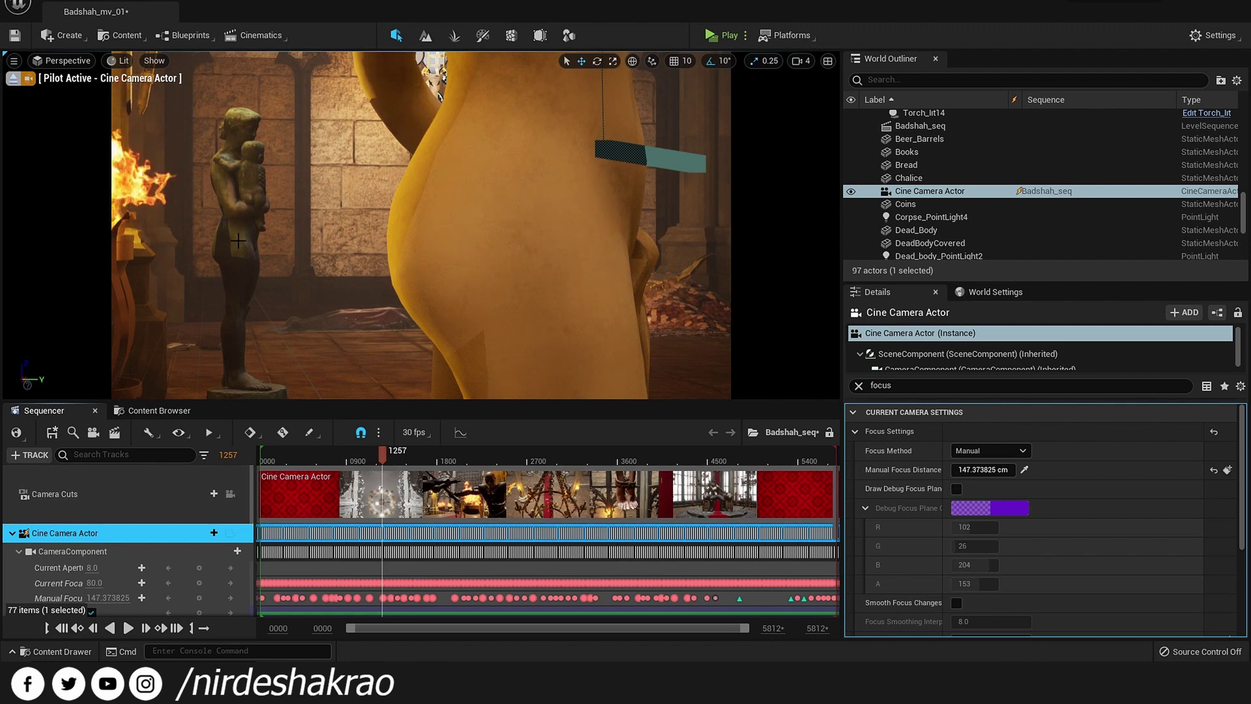
key("space")
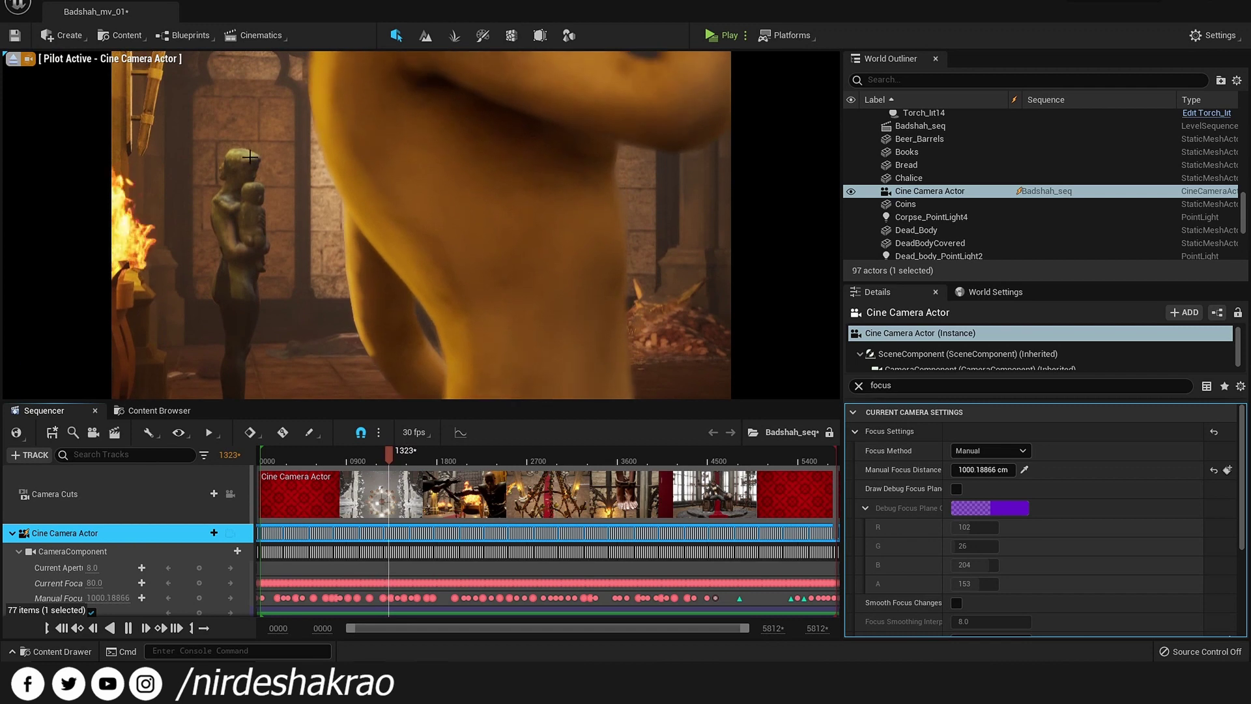
key("space")
- Jump ahead through frame 1912 and the barrel cellar shot to the throne-room shot
left_click(433, 460)
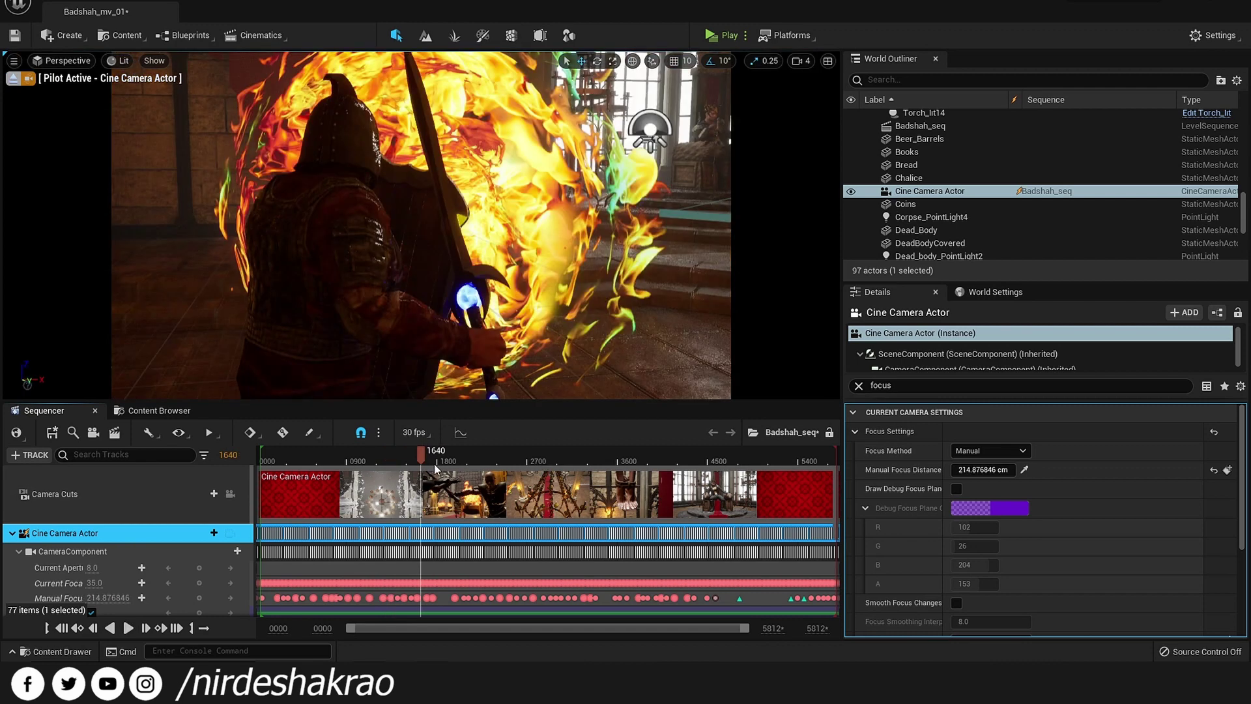
left_click(449, 460)
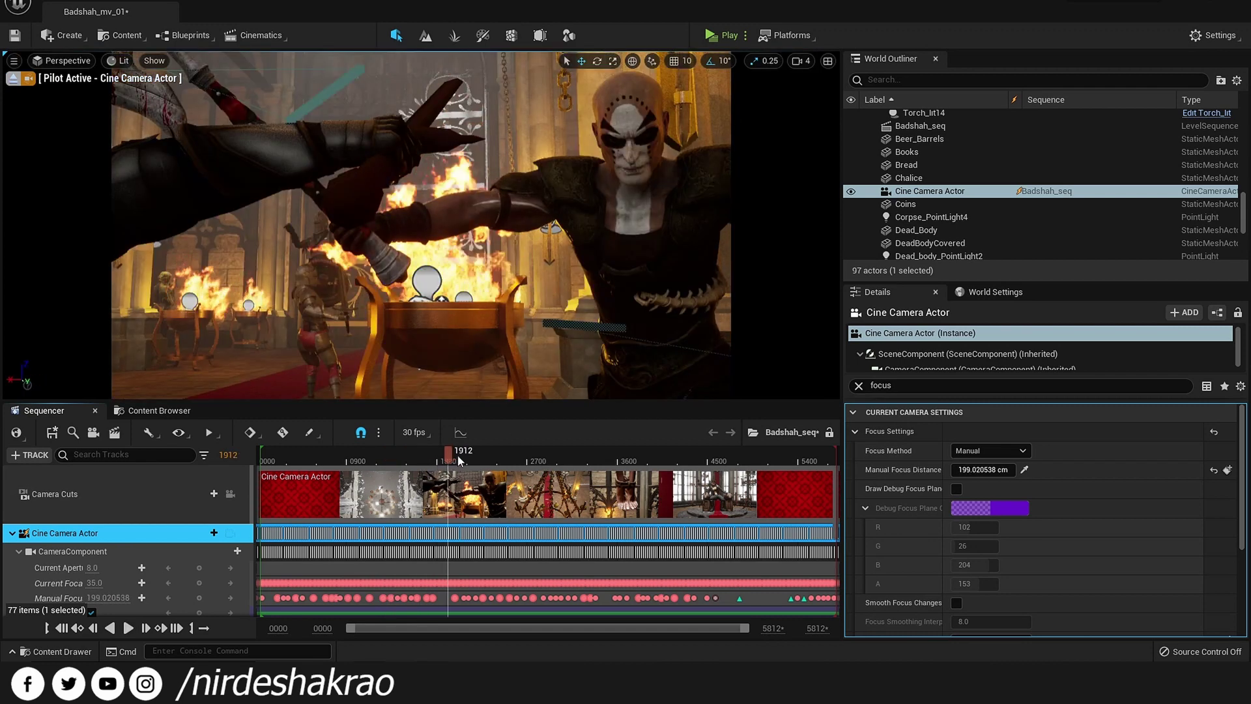
left_click(463, 460)
mouse_move(503, 455)
left_mouse_down()
mouse_move(700, 463)
mouse_move(616, 460)
left_mouse_up()
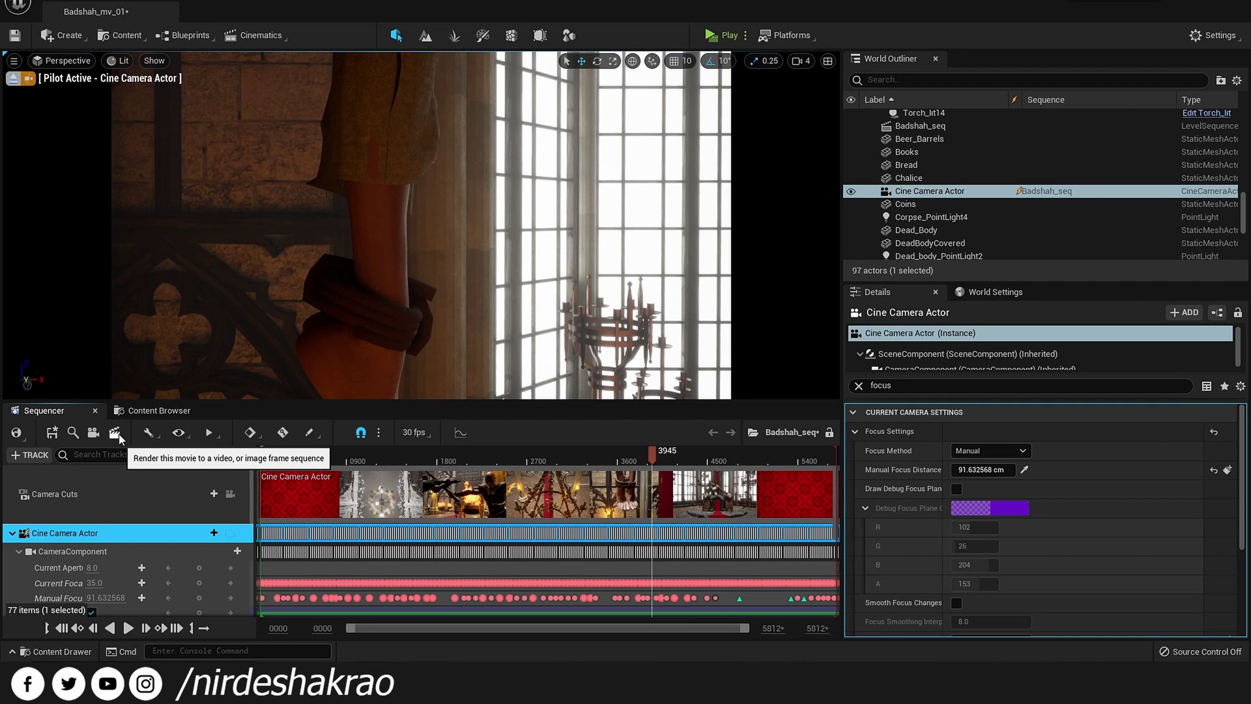
- Open and close the Render Movie Settings without rendering, then return to the statue shot near frame 1270
left_click(119, 438)
left_click(747, 104)
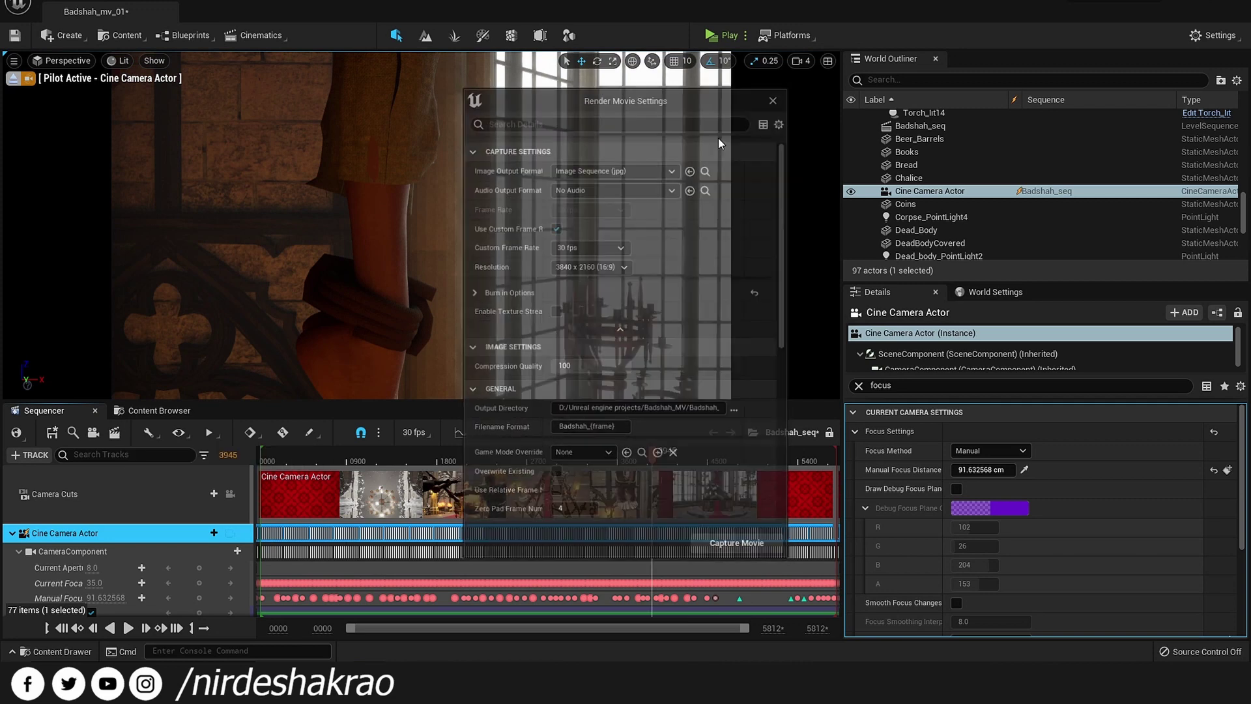
left_click_drag(391, 452, 385, 456)
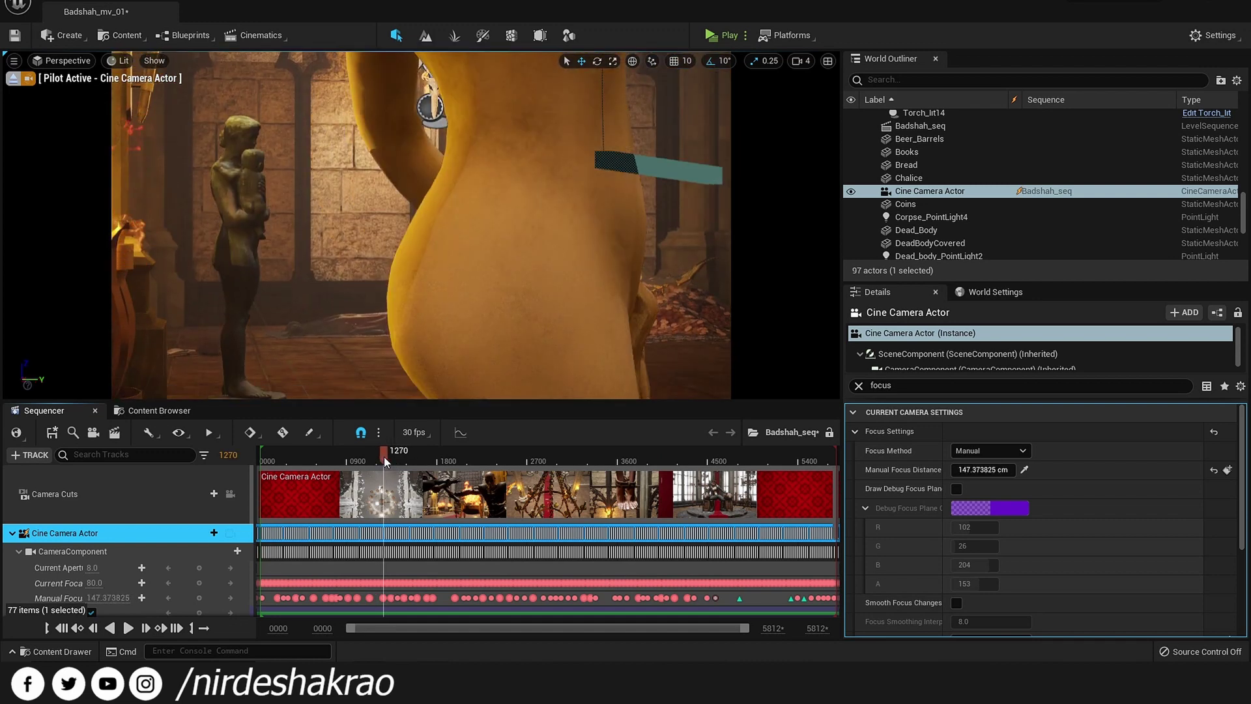
- Scrub forward through the statue, fire, throne-and-archer and bread shots to the king on his throne
left_click_drag(384, 456, 405, 465)
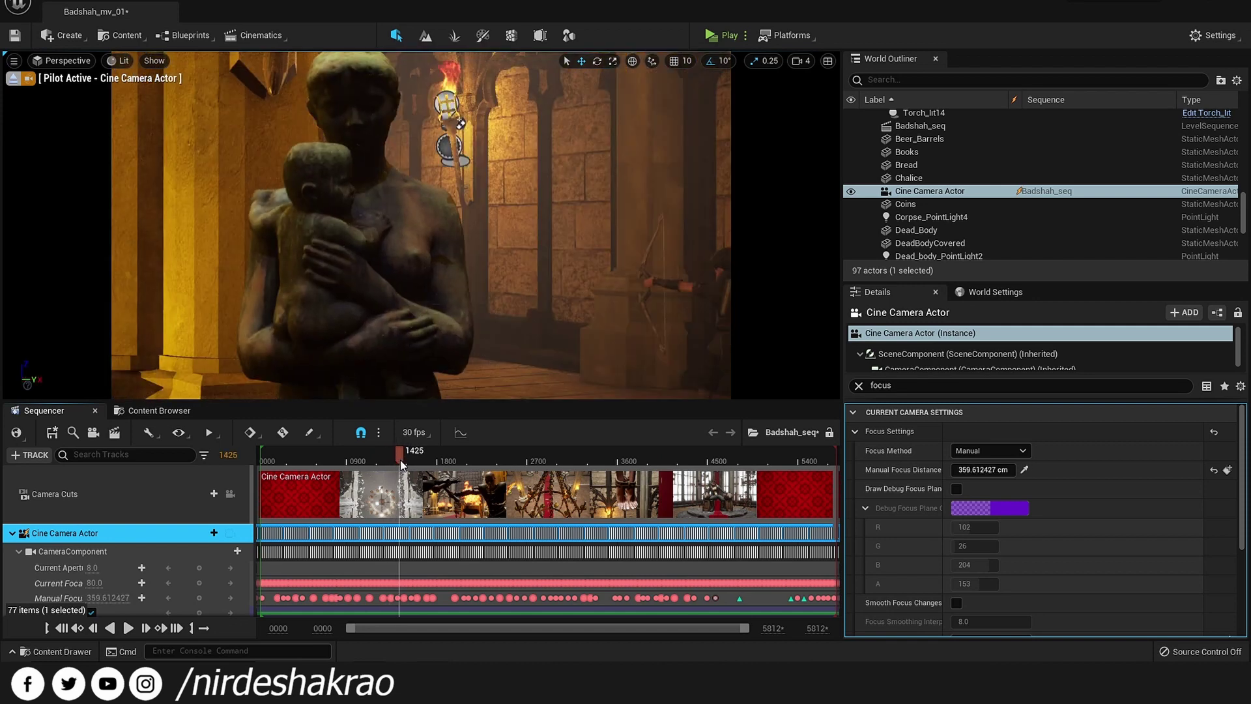
left_click_drag(405, 465, 421, 462)
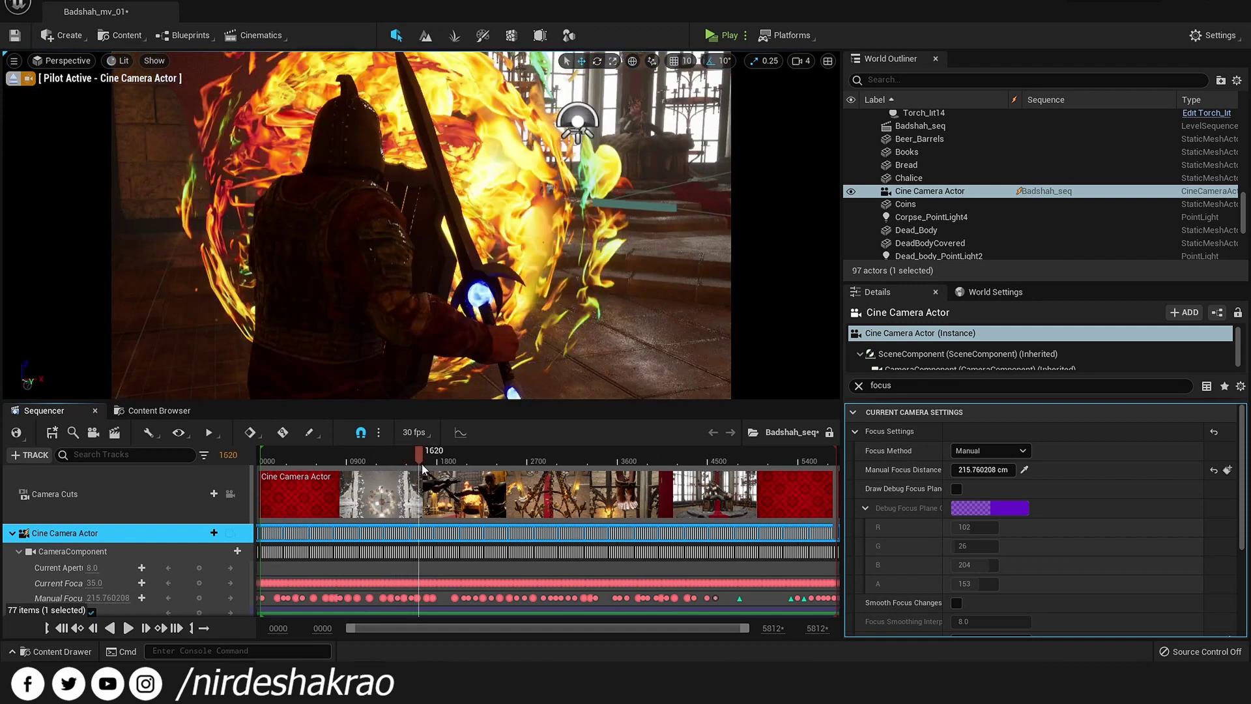
left_click(524, 455)
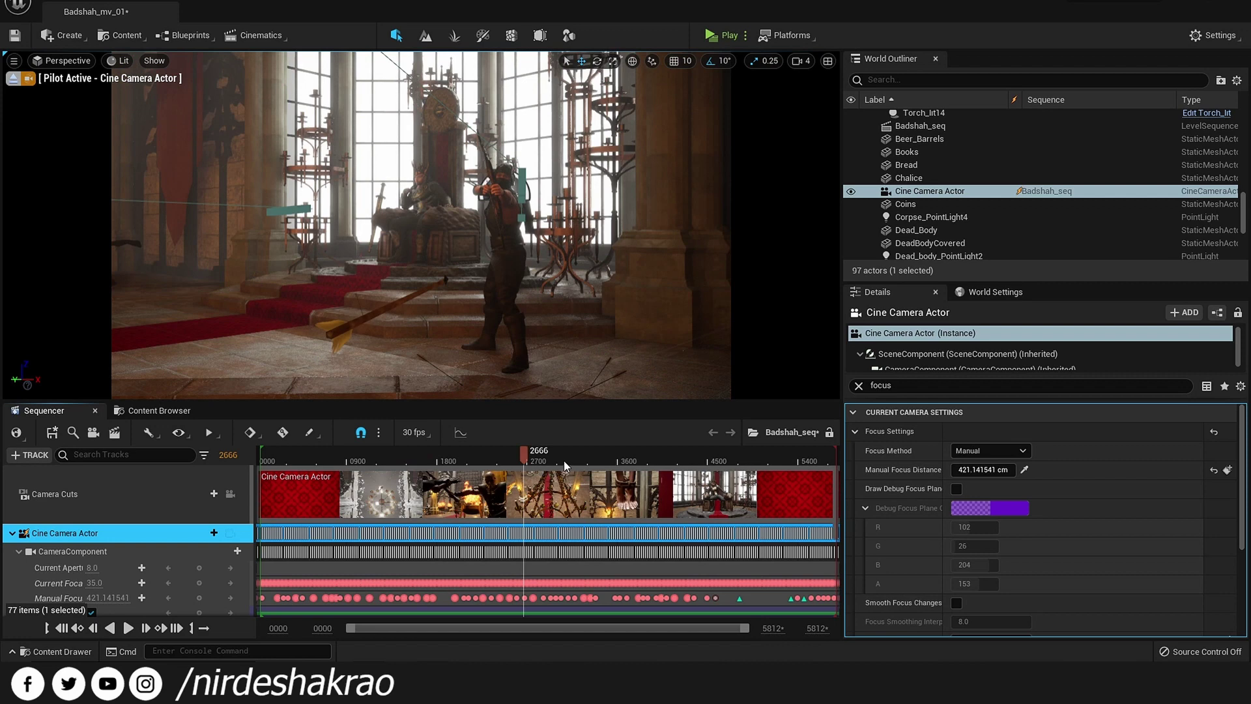
left_click(597, 451)
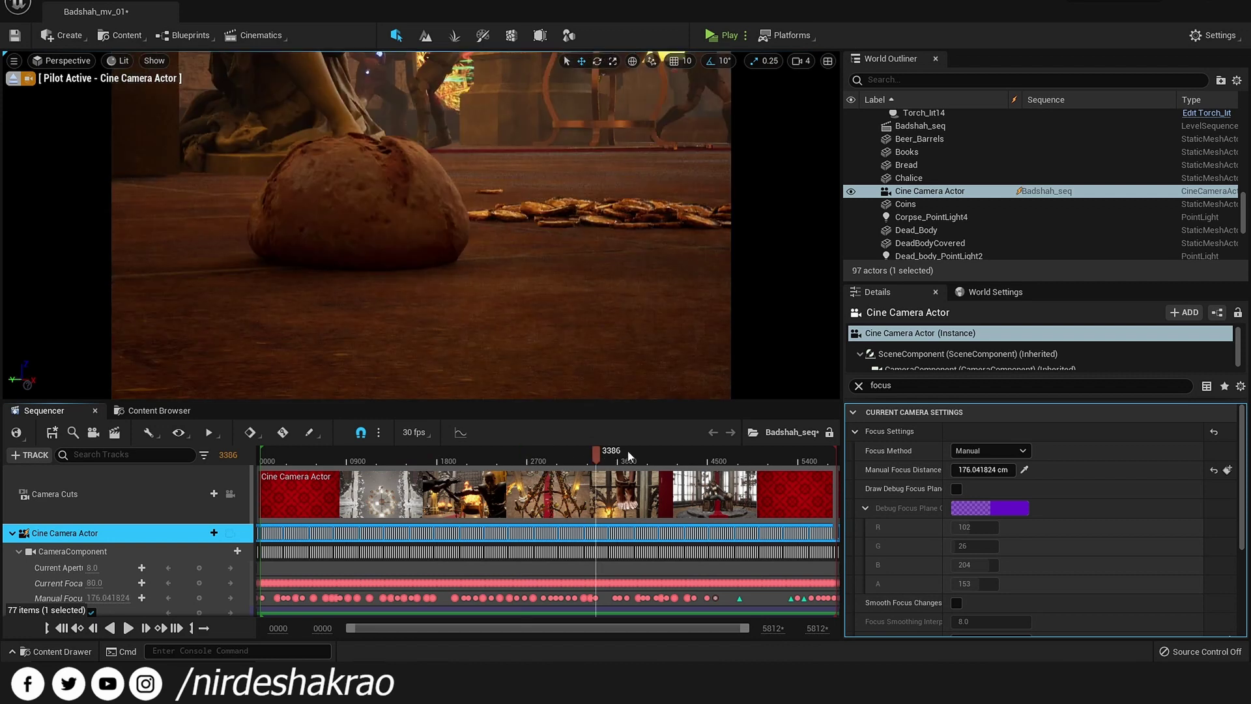
left_click_drag(629, 456, 718, 456)
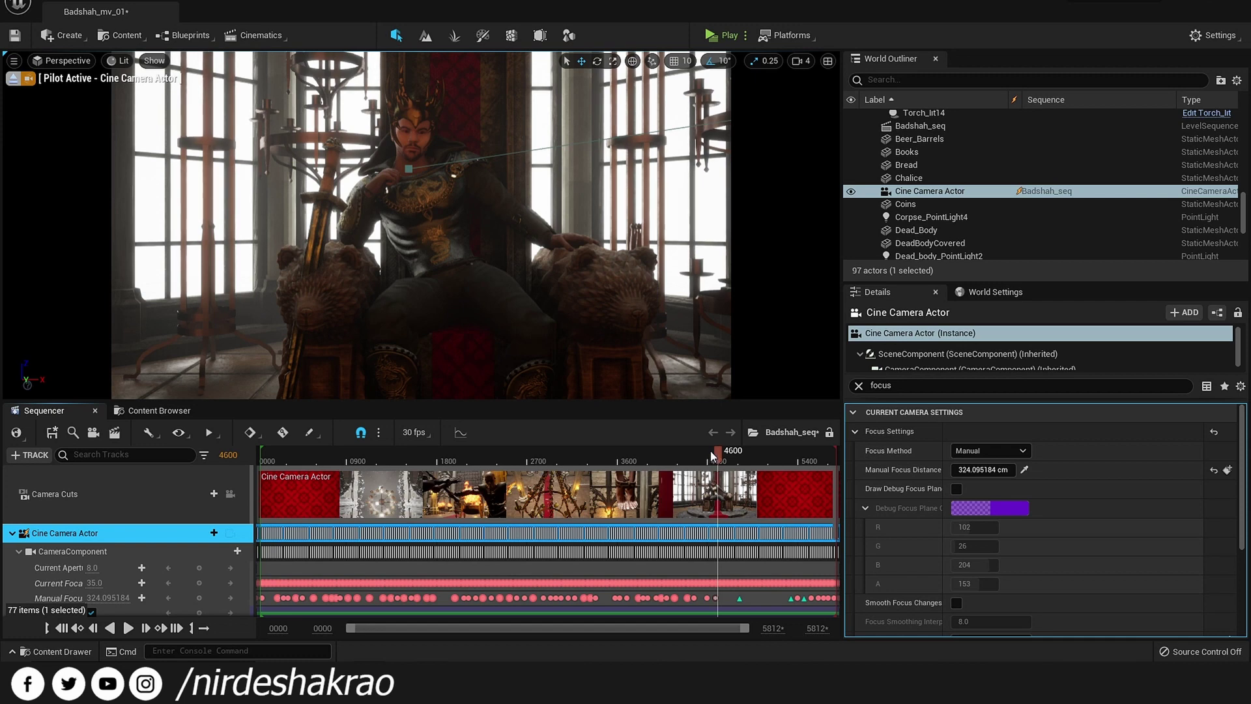
- Check focus on the coins, throne, dragon-skull, bound-feet, statue and fire-warrior shots, ending on the torch-lit hall at frame 1101
left_click(705, 455)
left_click(728, 459)
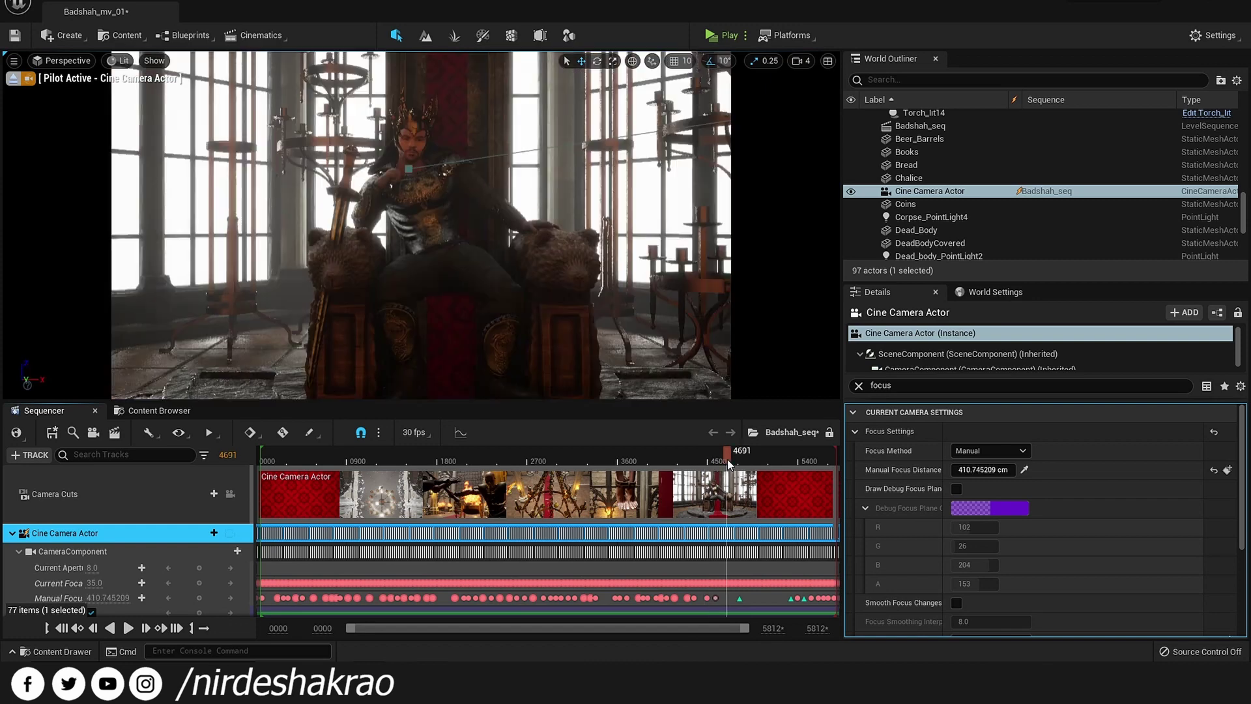
left_click(712, 460)
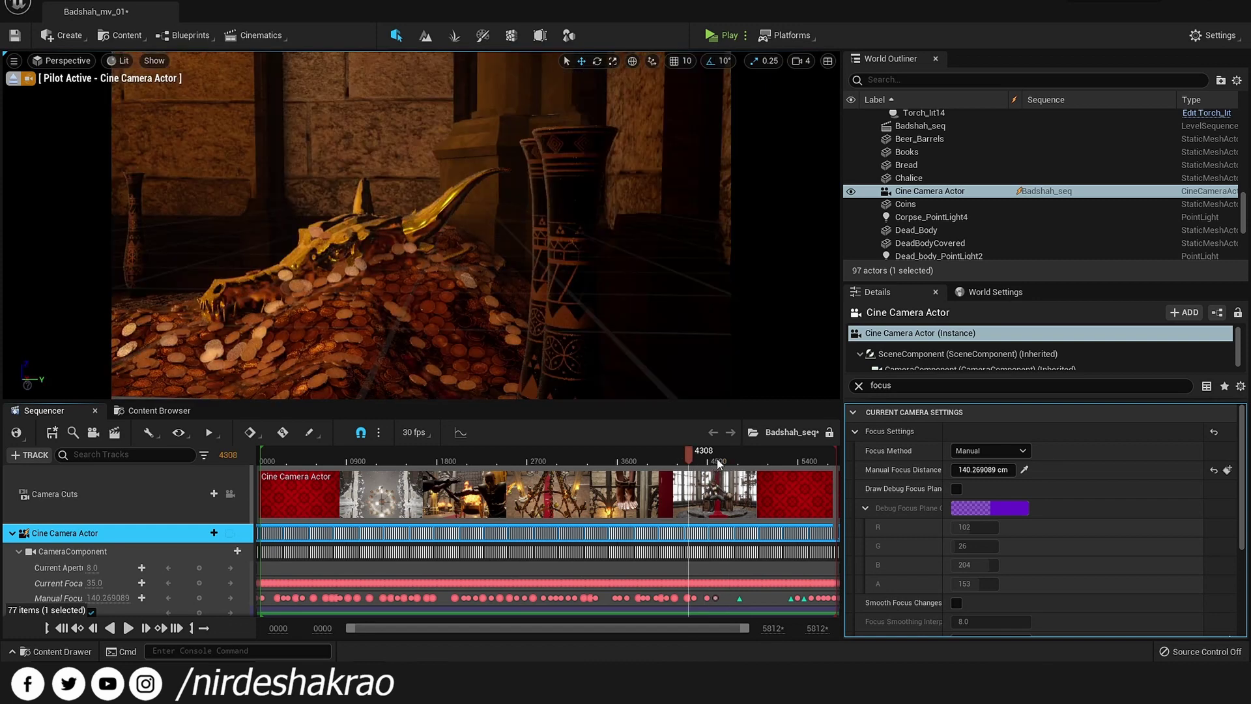
left_click(717, 459)
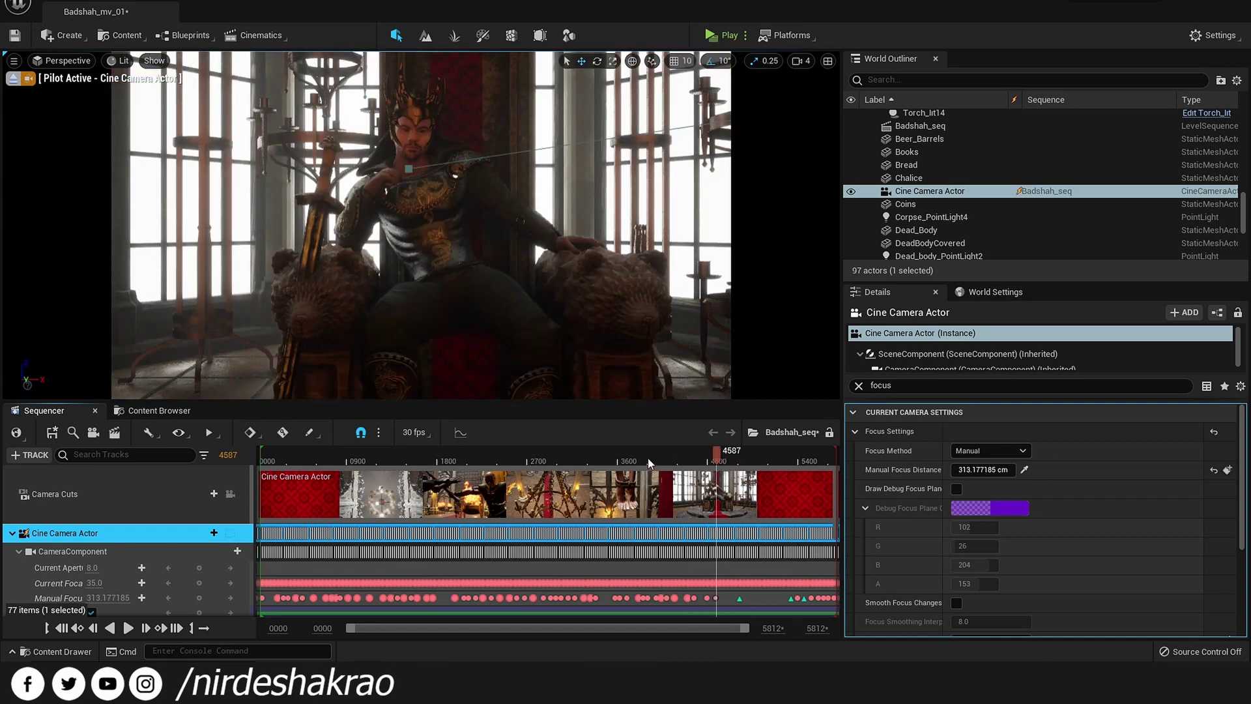
left_click(648, 460)
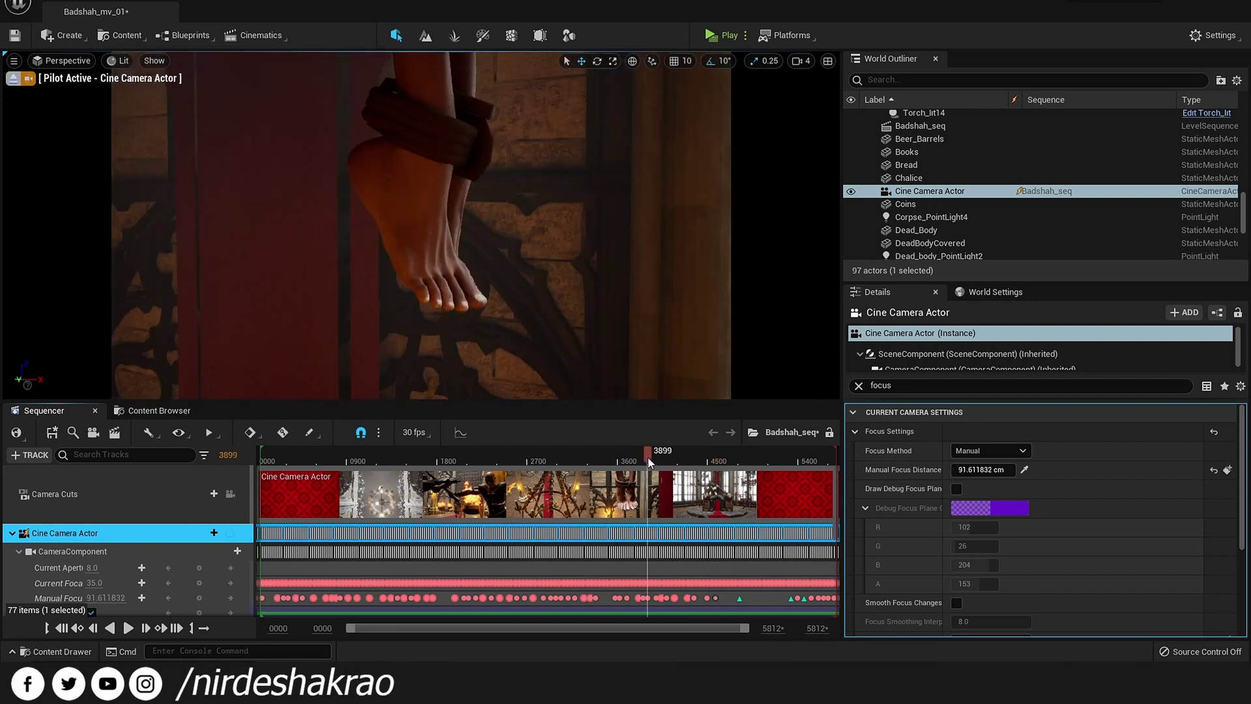
left_click(607, 458)
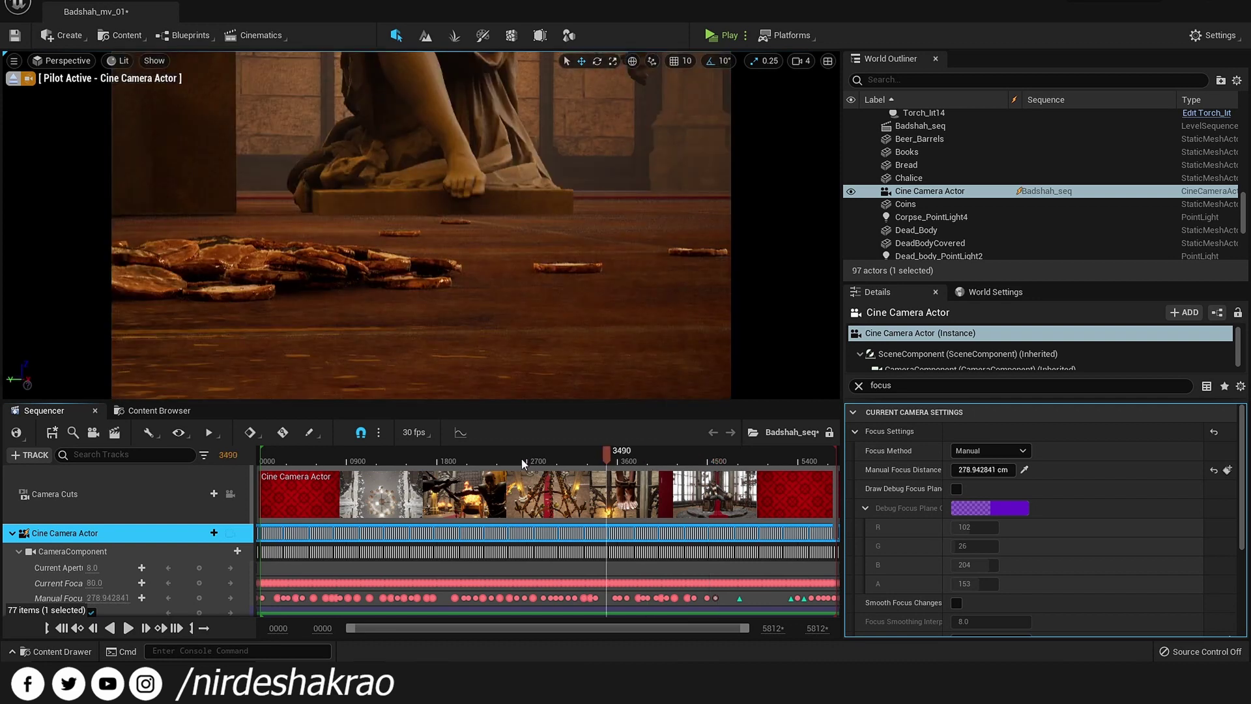
left_click(425, 459)
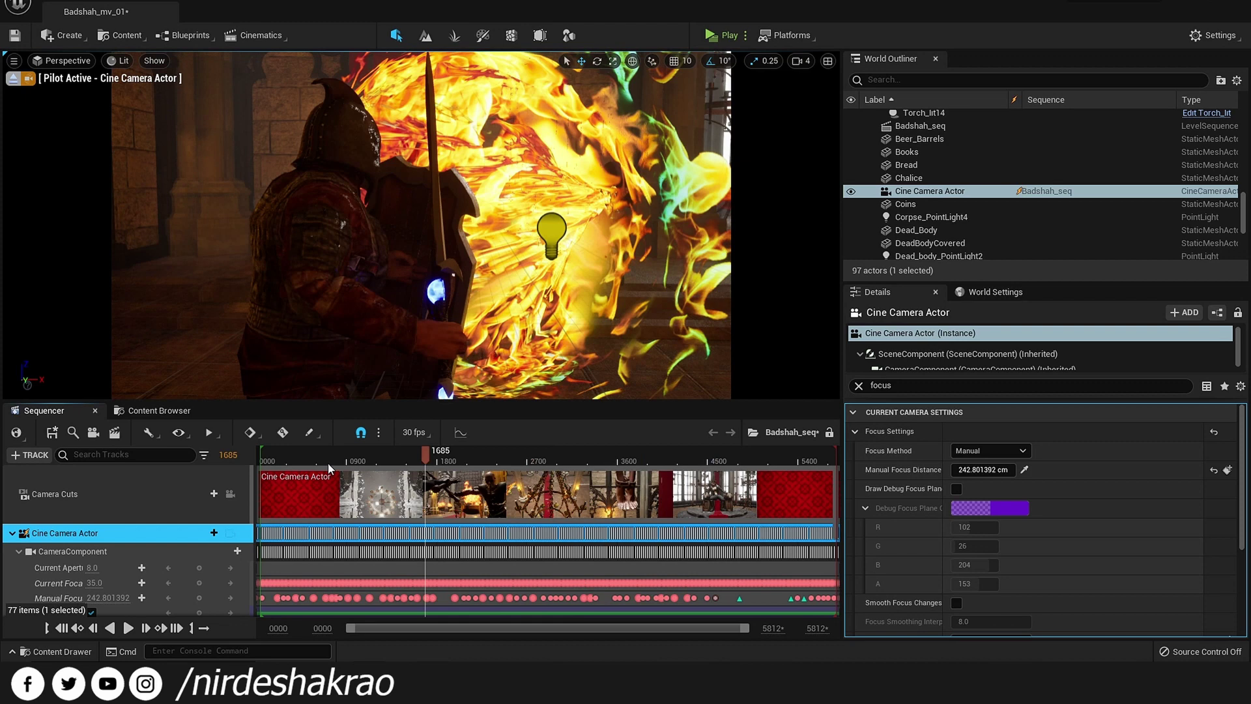
left_click(366, 454)
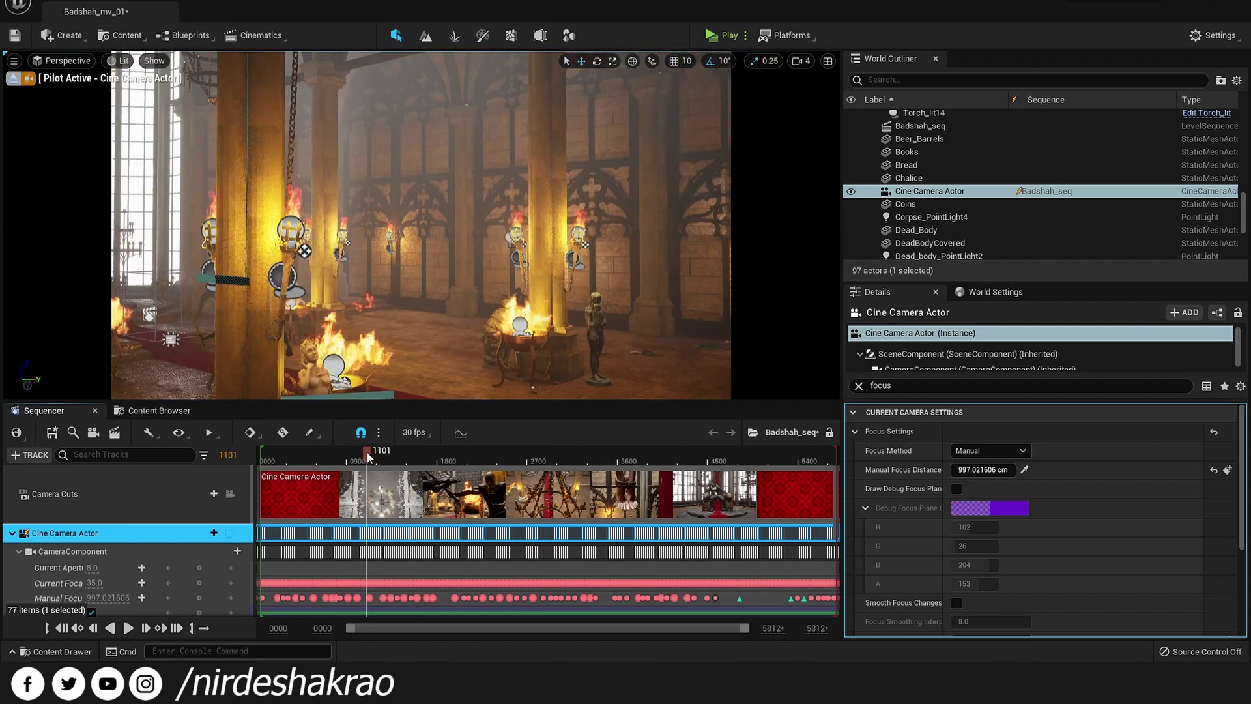